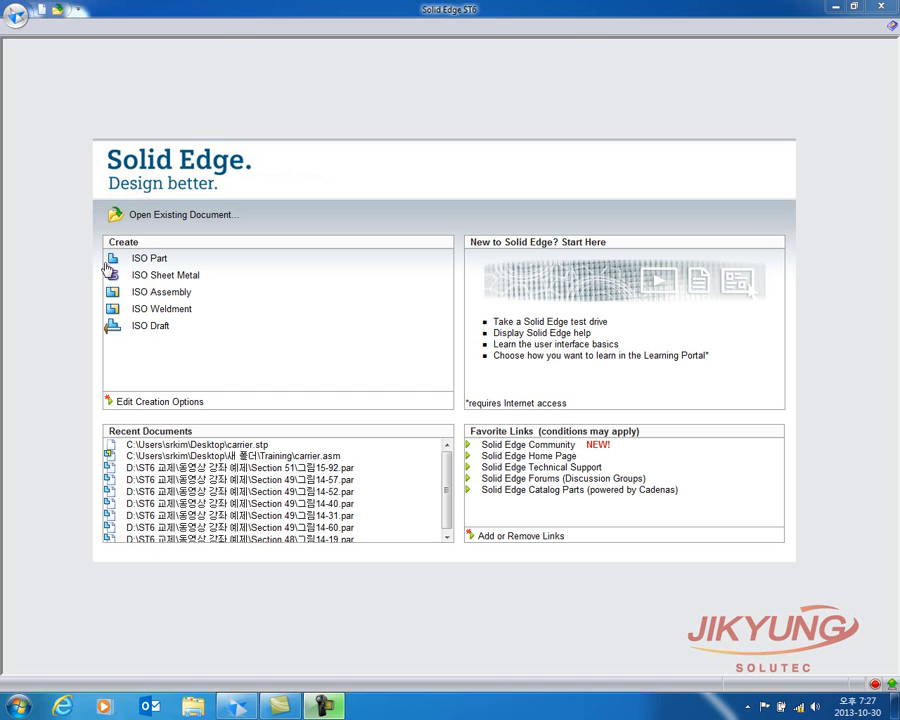
Create a new ISO Part and sketch a rectangle by center about 75 mm wide and 110 mm high on the XZ plane at the origin.
click(160, 261)
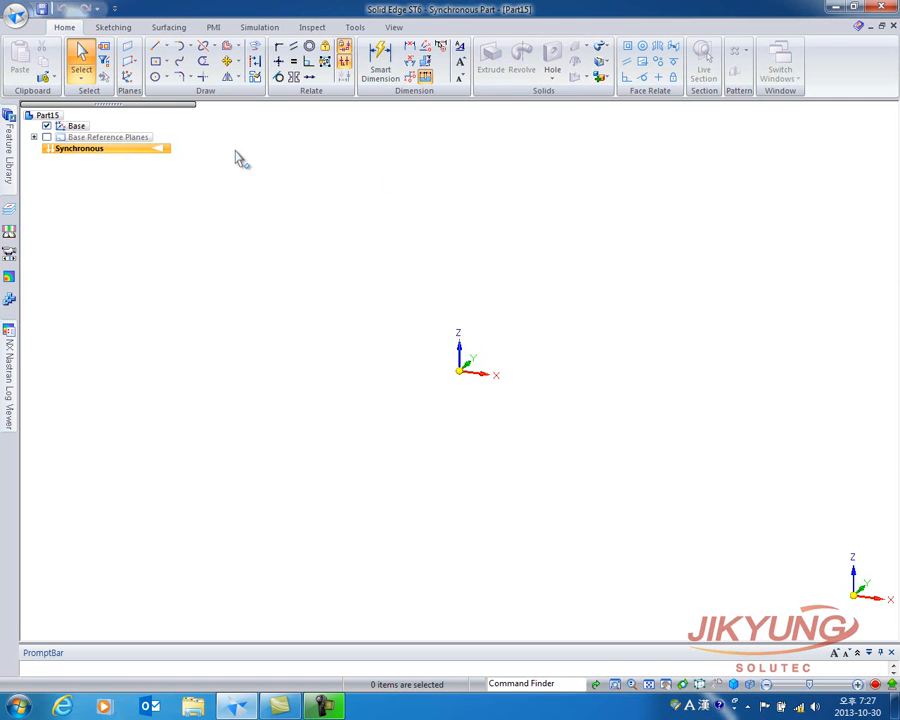
click(157, 63)
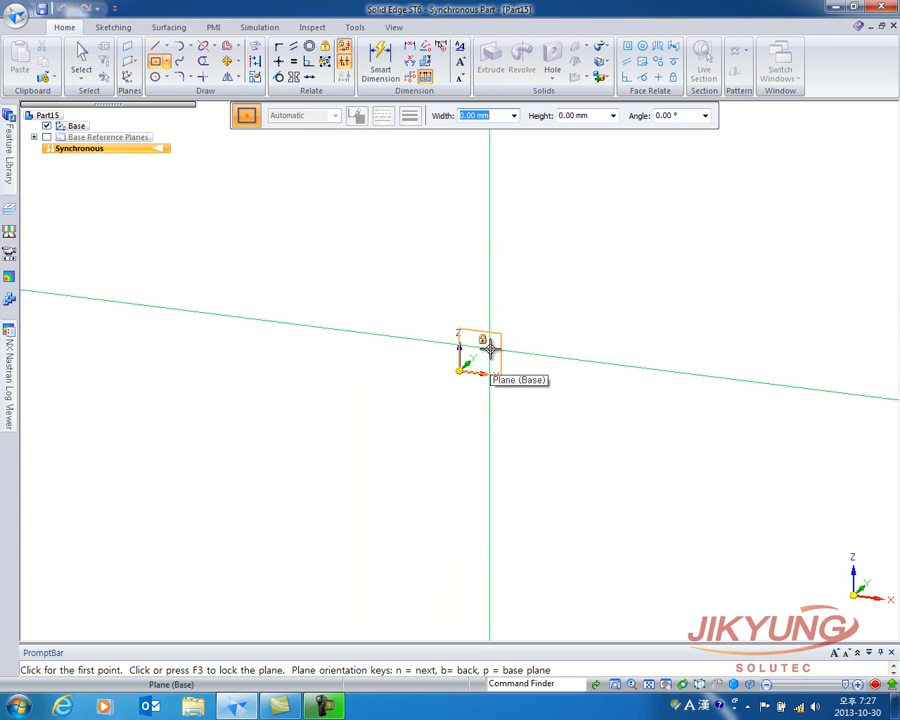
click(489, 347)
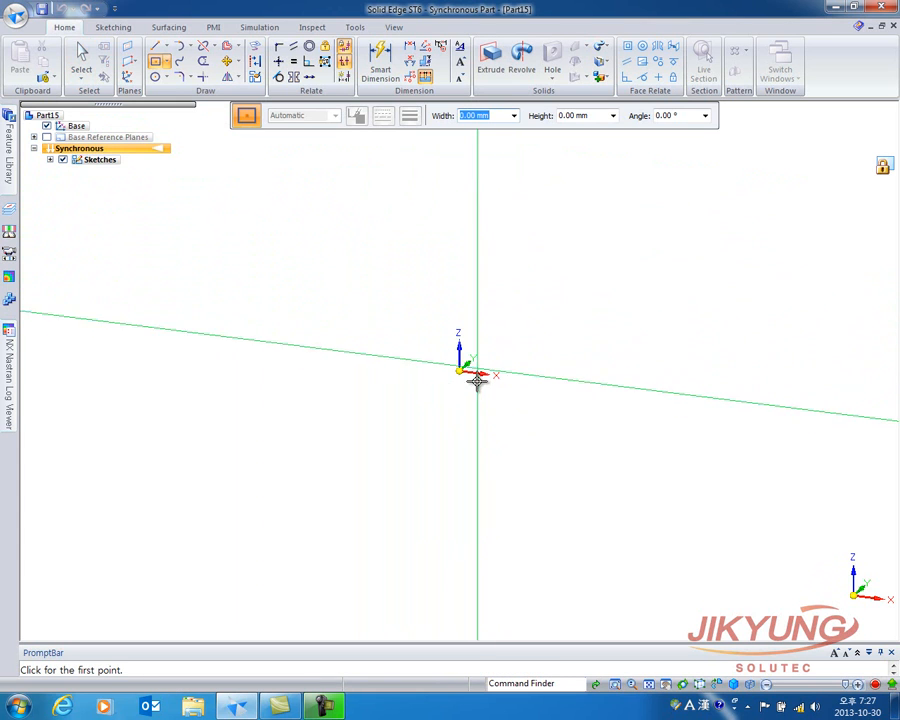
drag(459, 370, 382, 243)
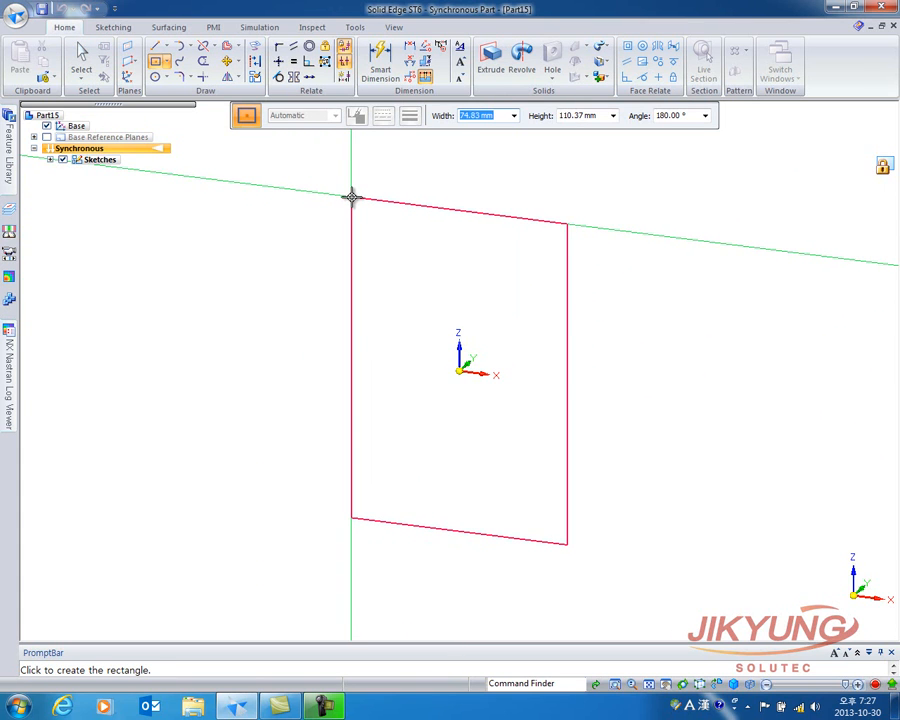
click(351, 197)
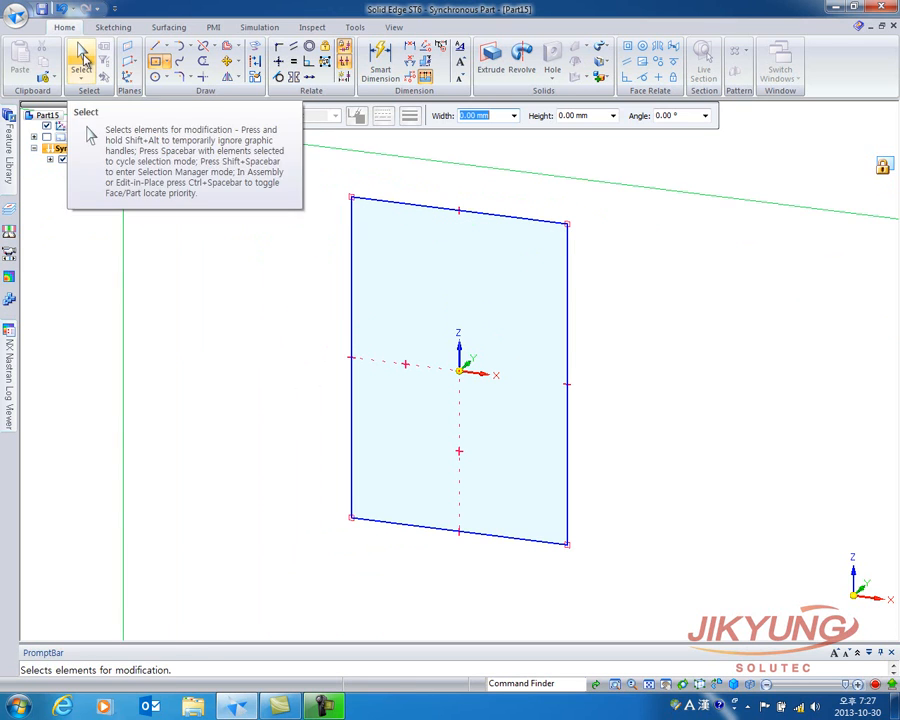
click(83, 57)
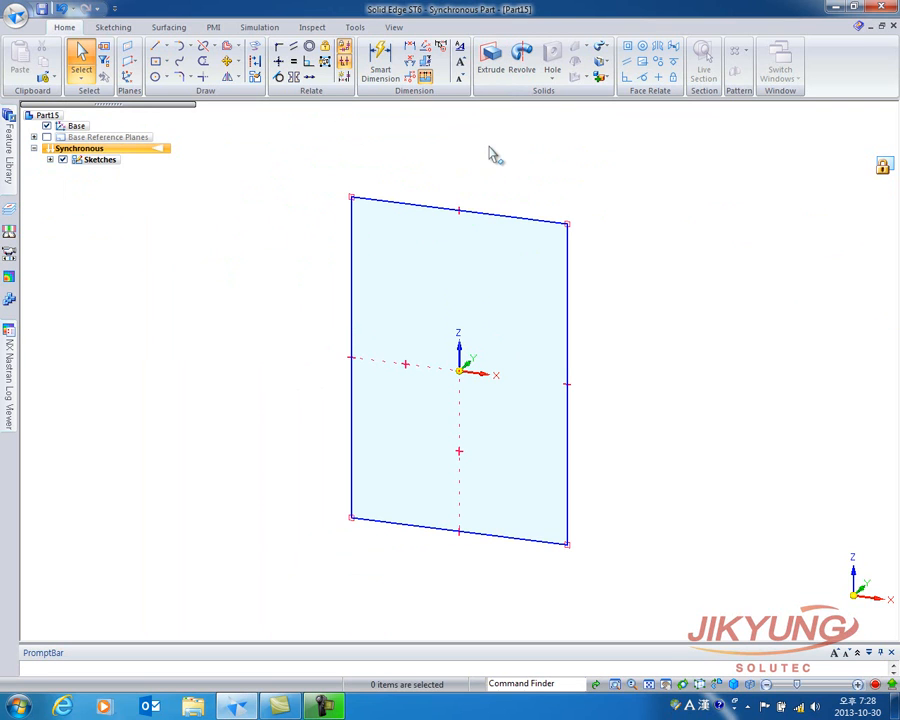
Extrude the rectangular region 60 mm toward the front to form a solid block.
click(492, 62)
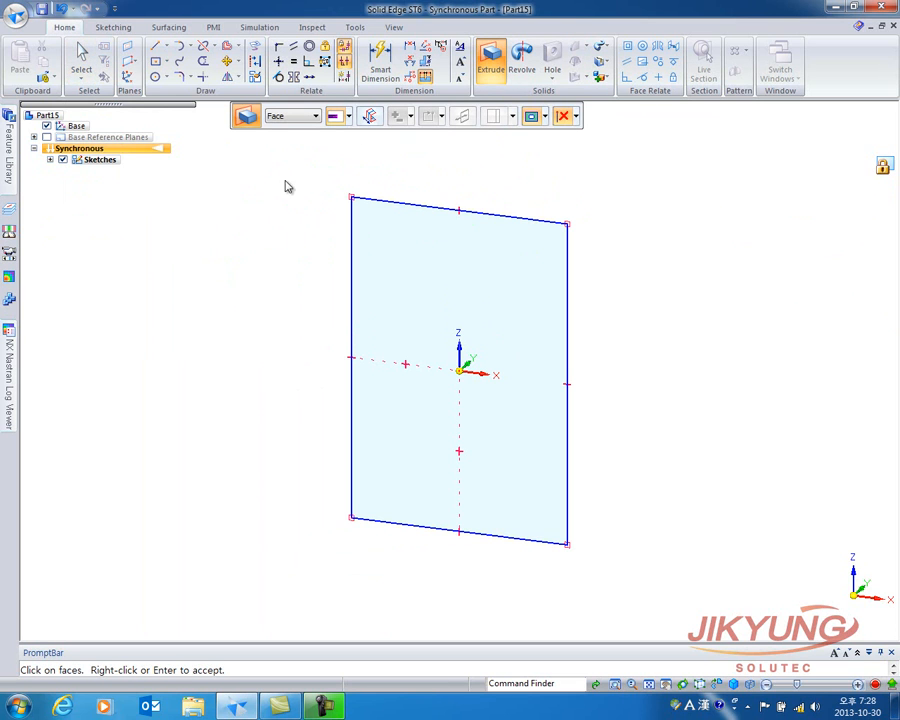
click(431, 258)
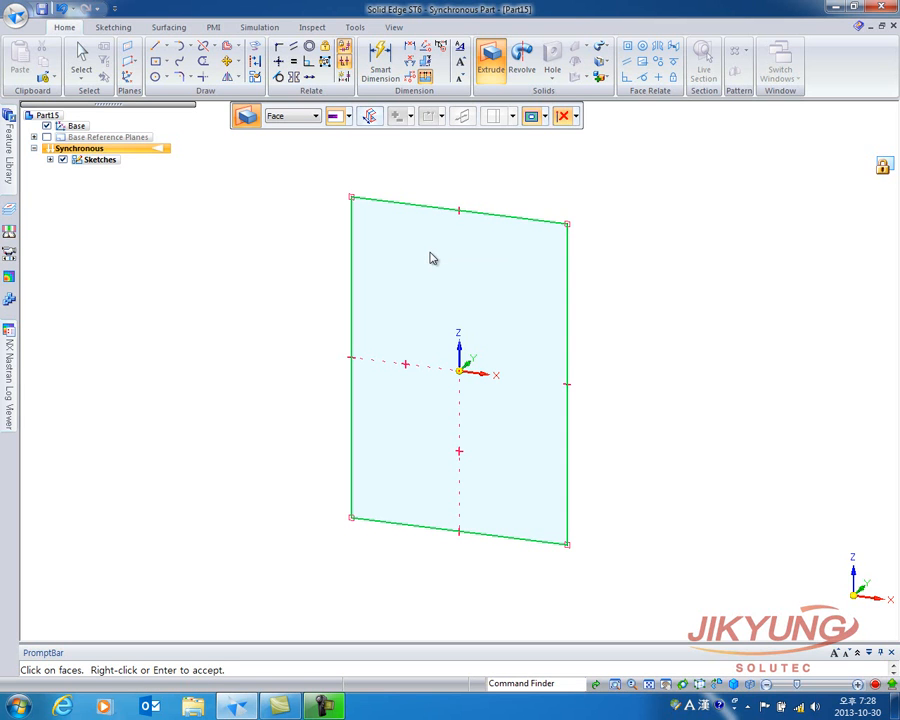
right_click(530, 180)
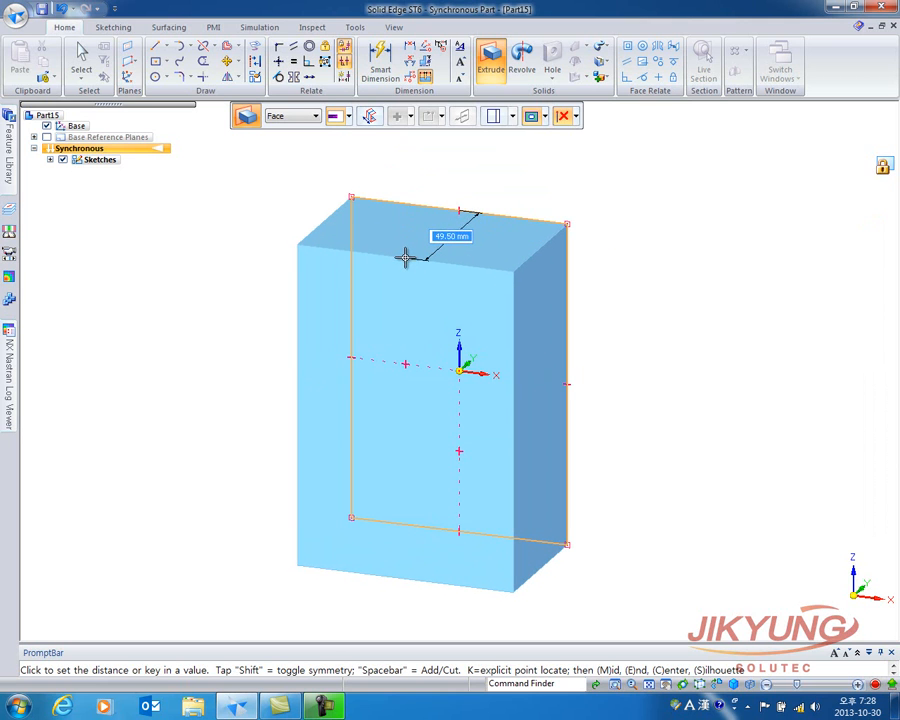
text(60)
key(Return)
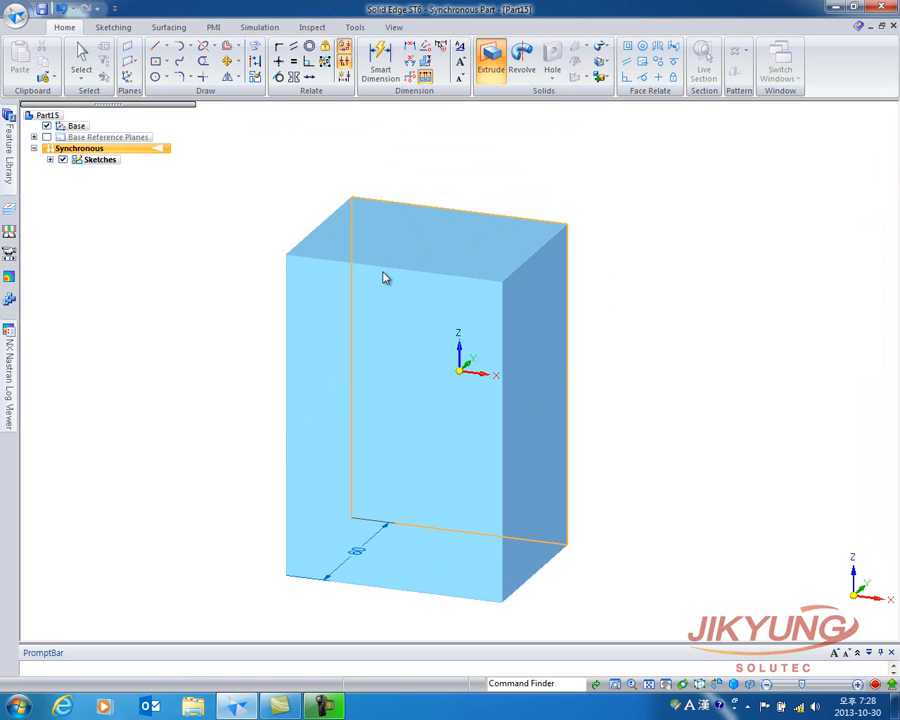
Sketch two 2-point rectangles about 52 mm wide on the block's front face, one above the other, each starting on the right vertical edge.
shift+middle_drag(622, 412, 659, 397)
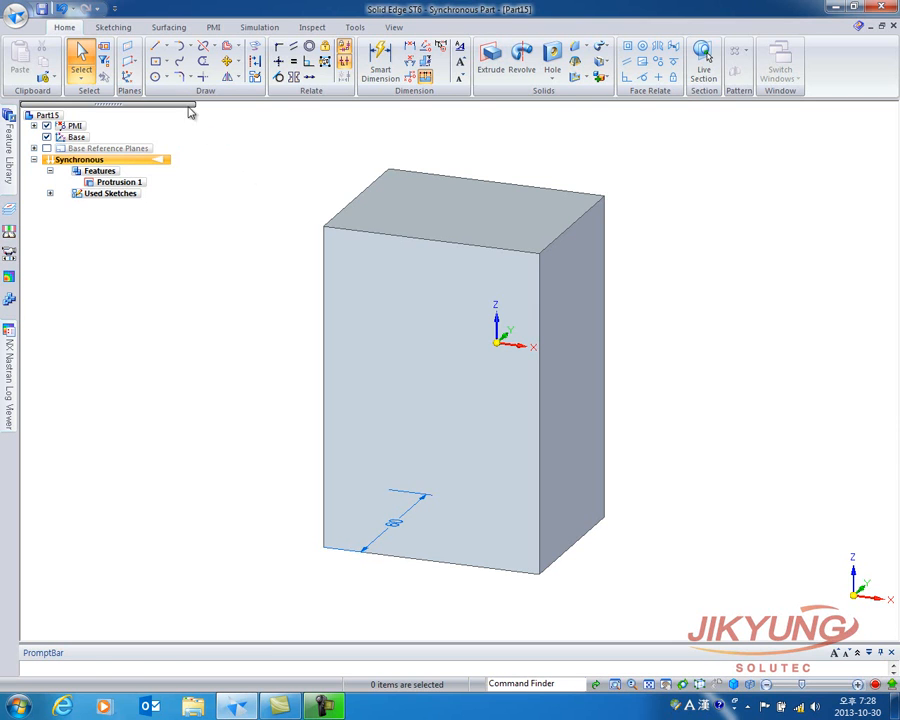
click(167, 62)
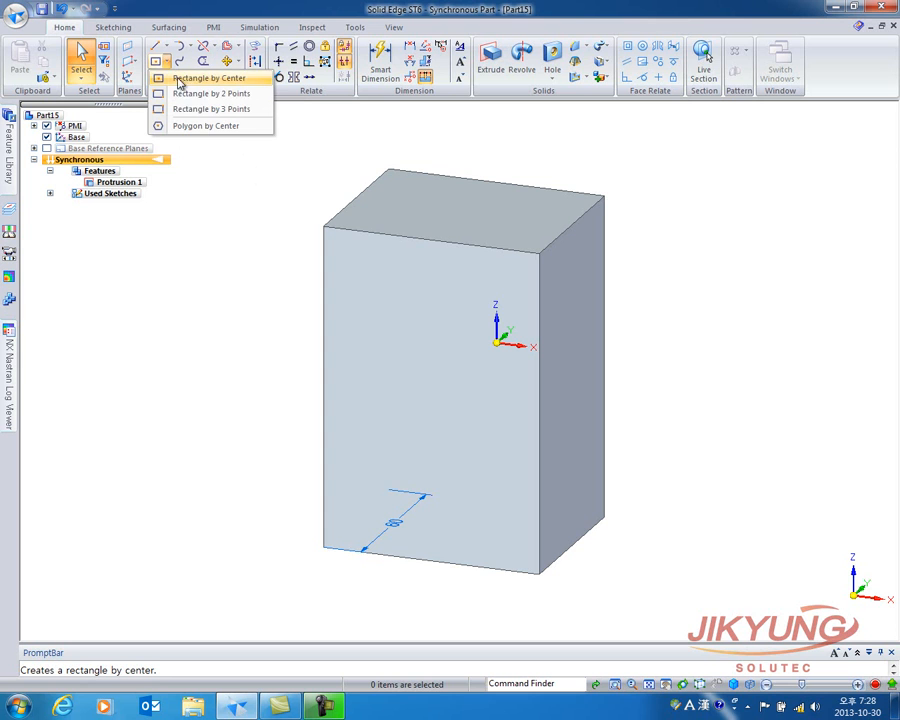
click(193, 96)
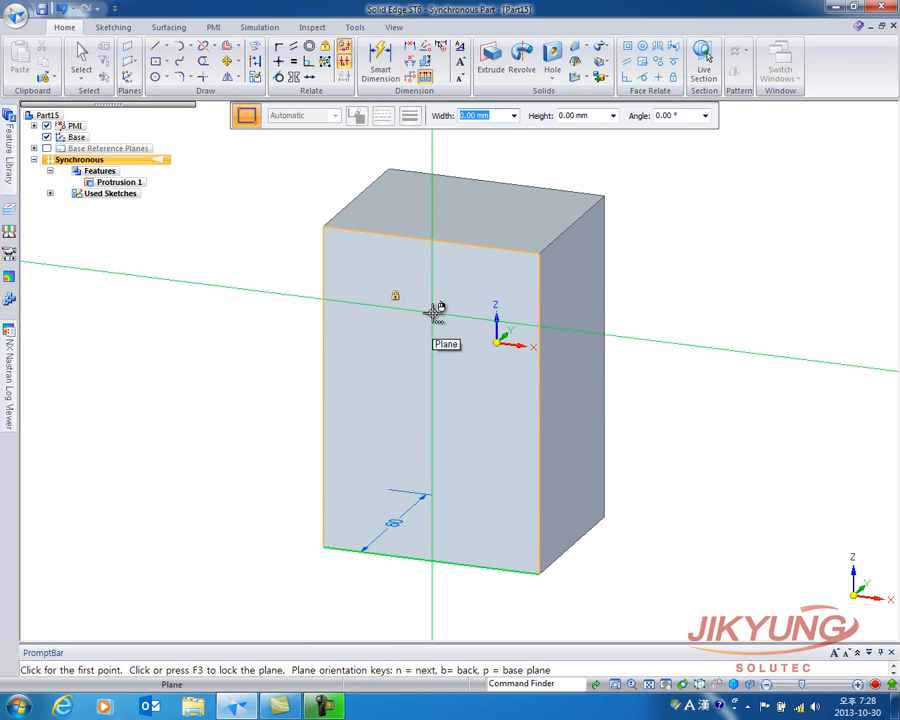
key(F3)
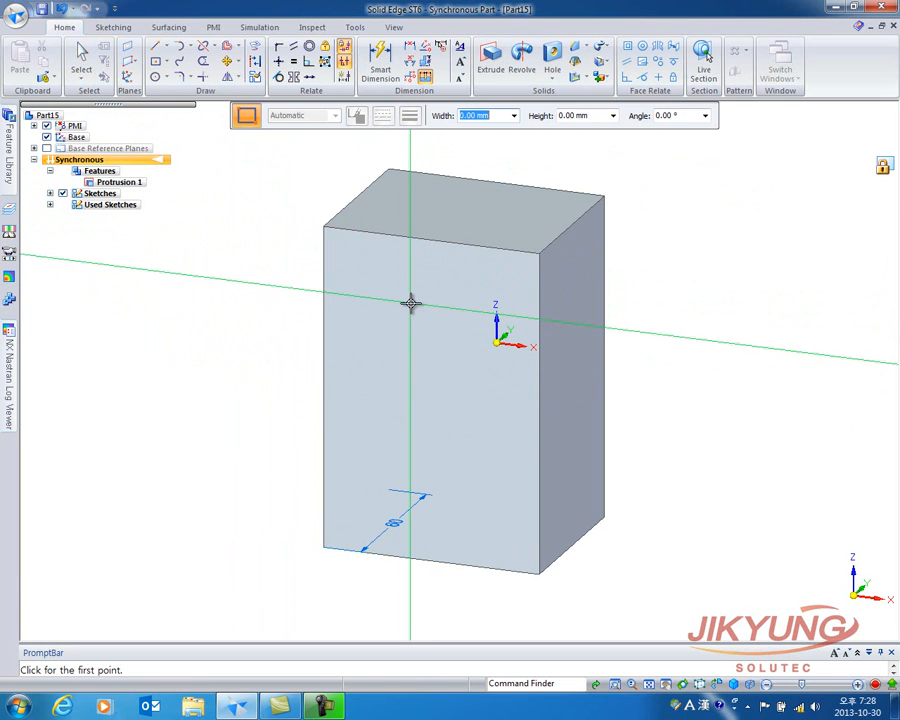
click(538, 318)
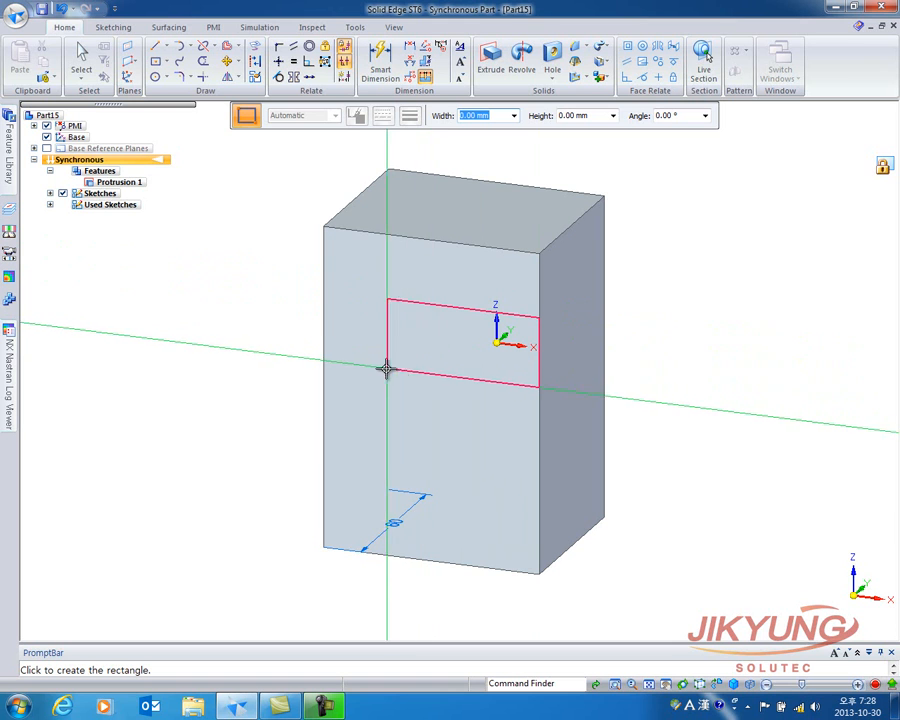
click(390, 371)
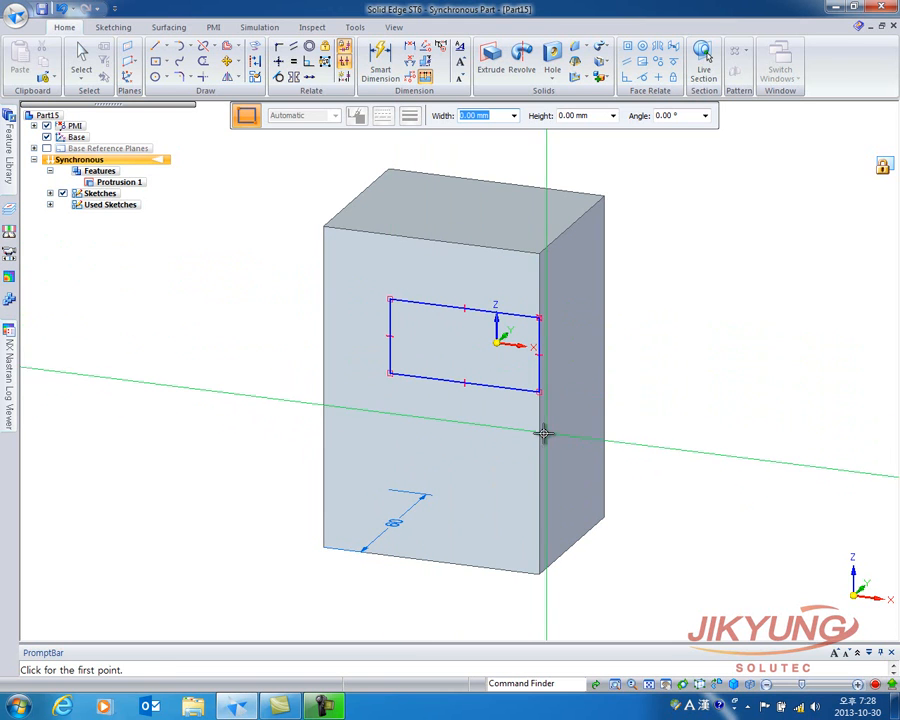
drag(540, 437, 406, 491)
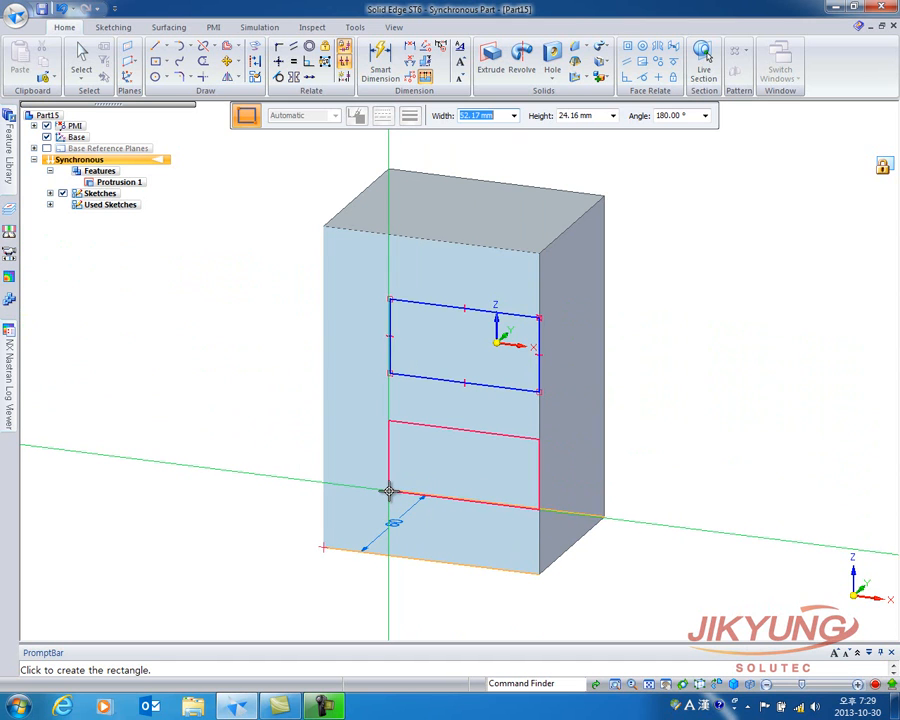
click(390, 490)
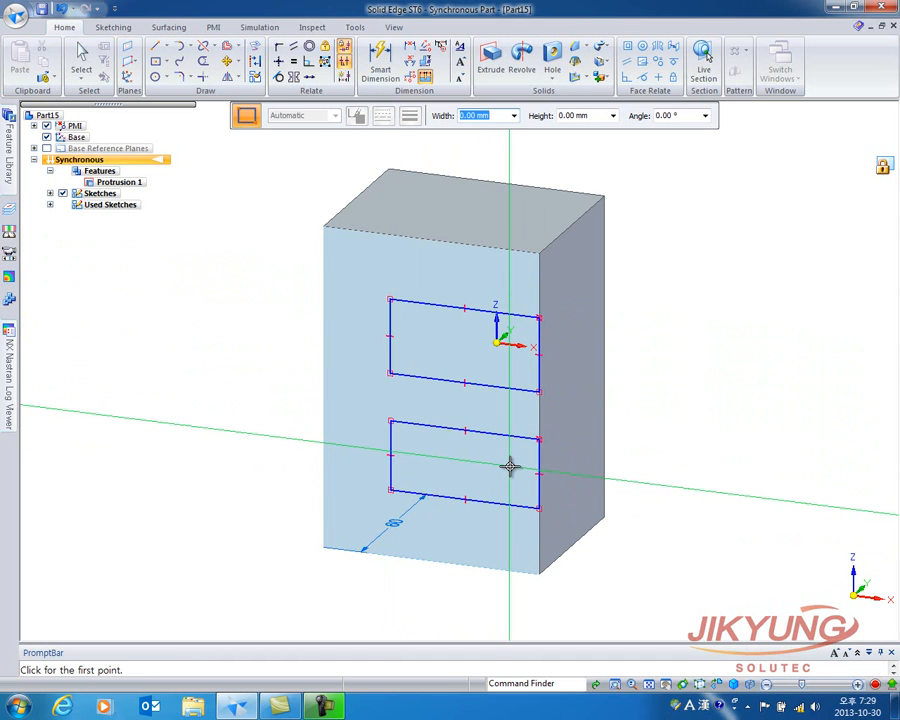
click(81, 56)
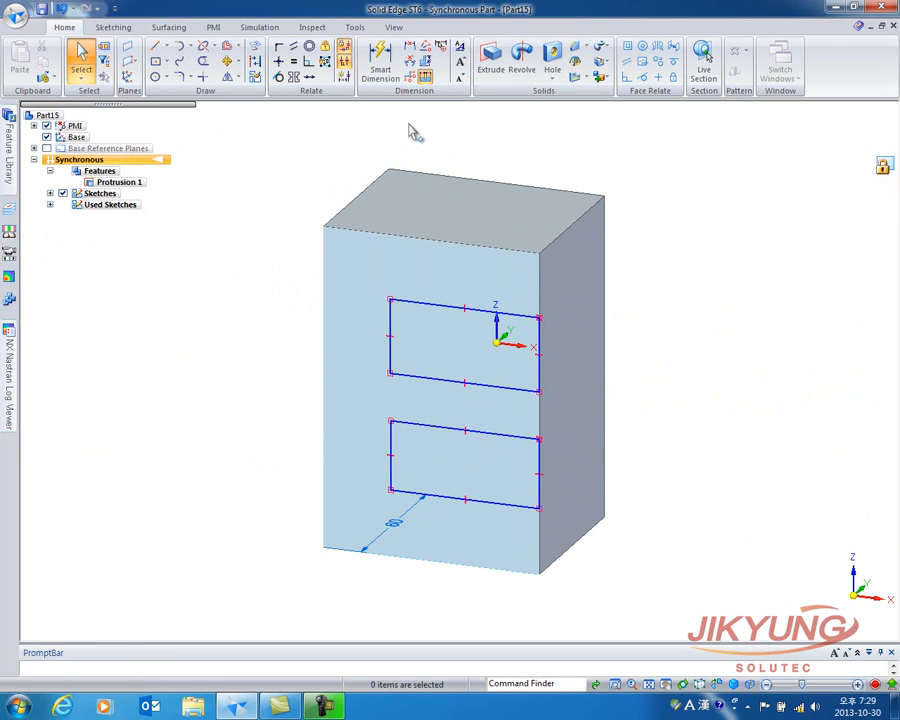
Extrude both rectangle regions together about 159 mm backward through the block to cut two open slots.
click(492, 72)
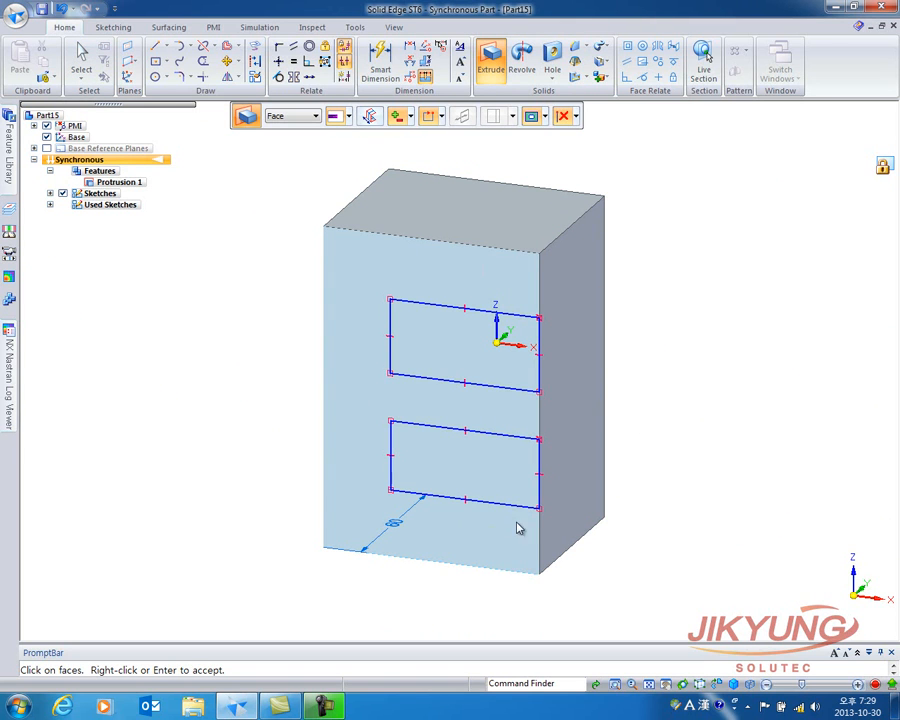
right_click(457, 346)
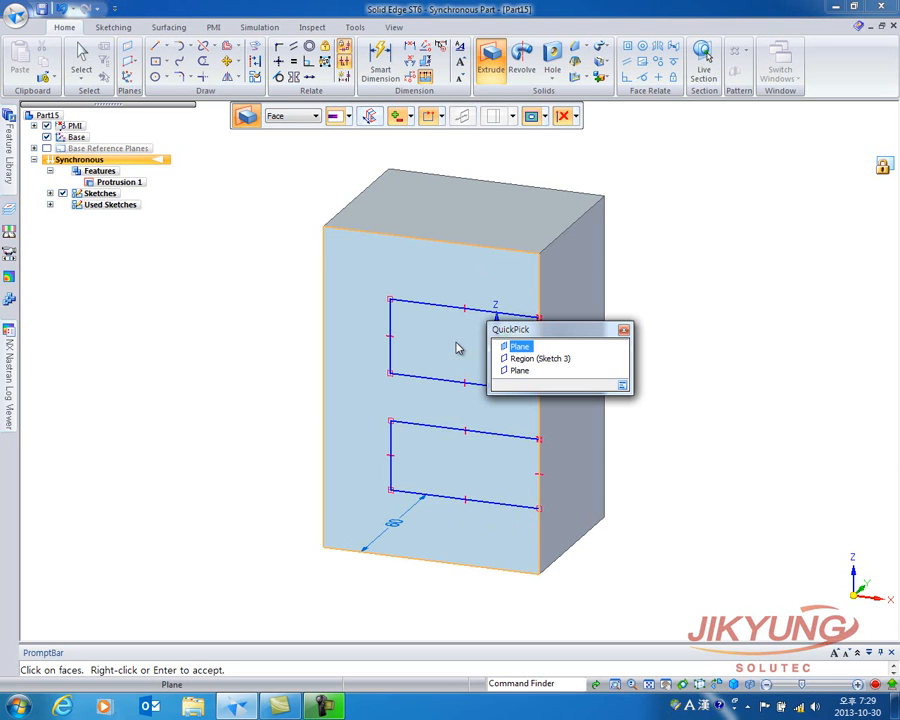
click(524, 360)
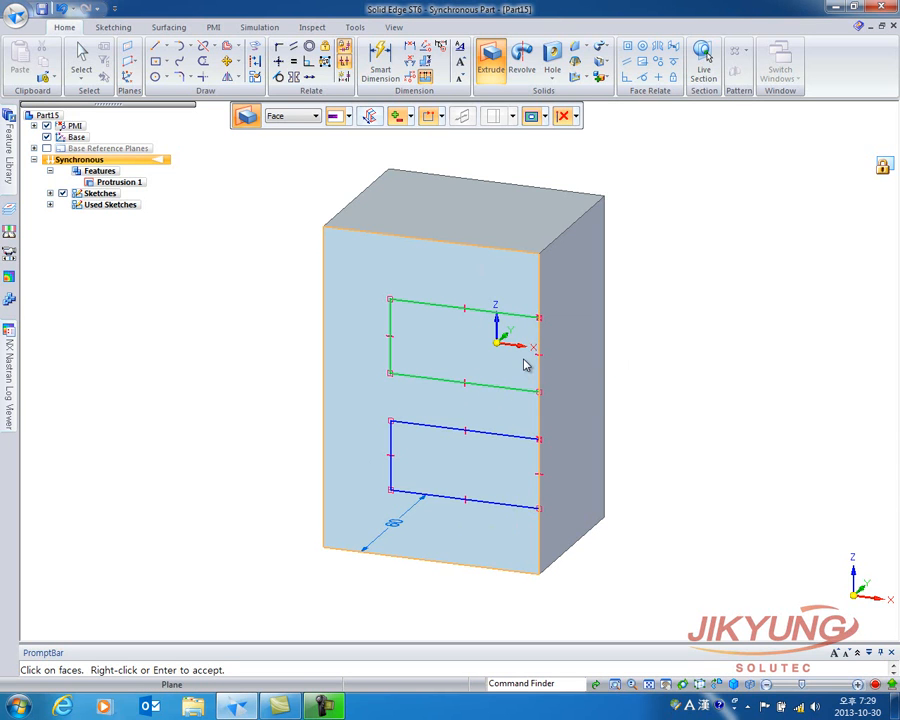
right_click(423, 460)
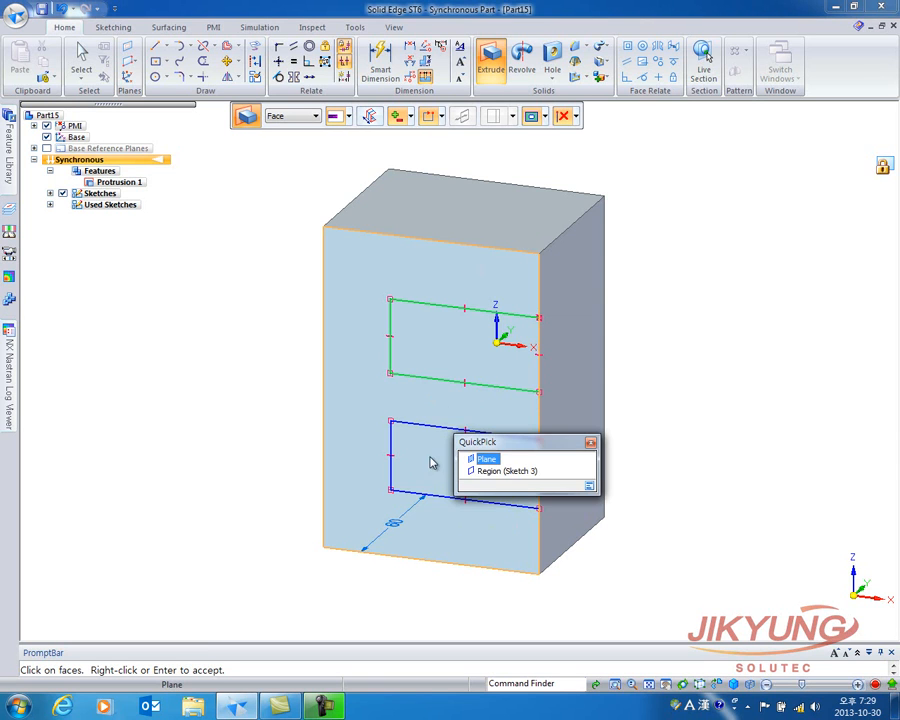
click(497, 471)
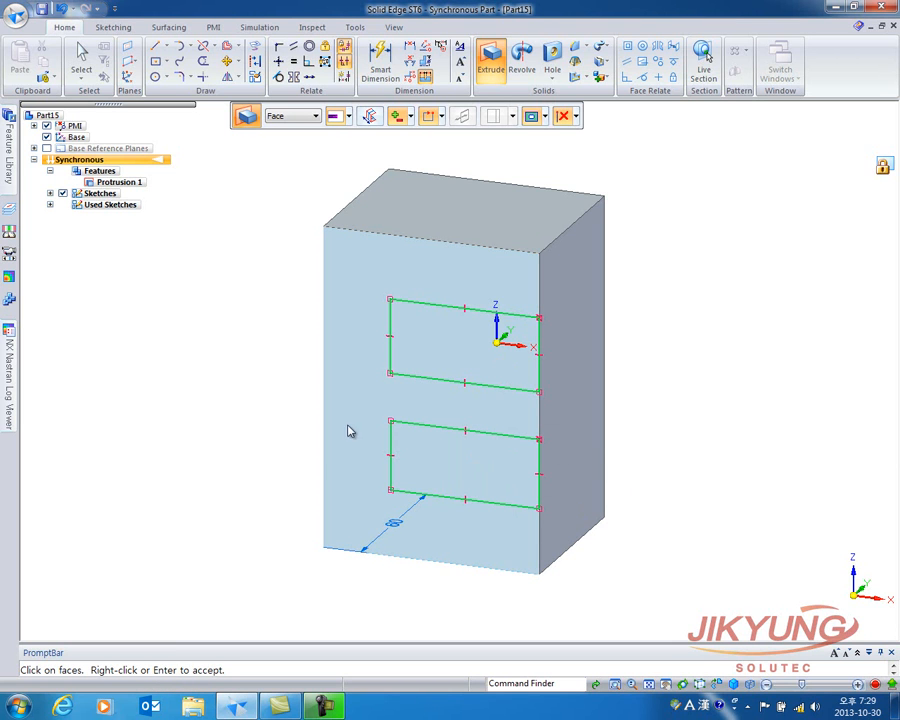
right_click(267, 370)
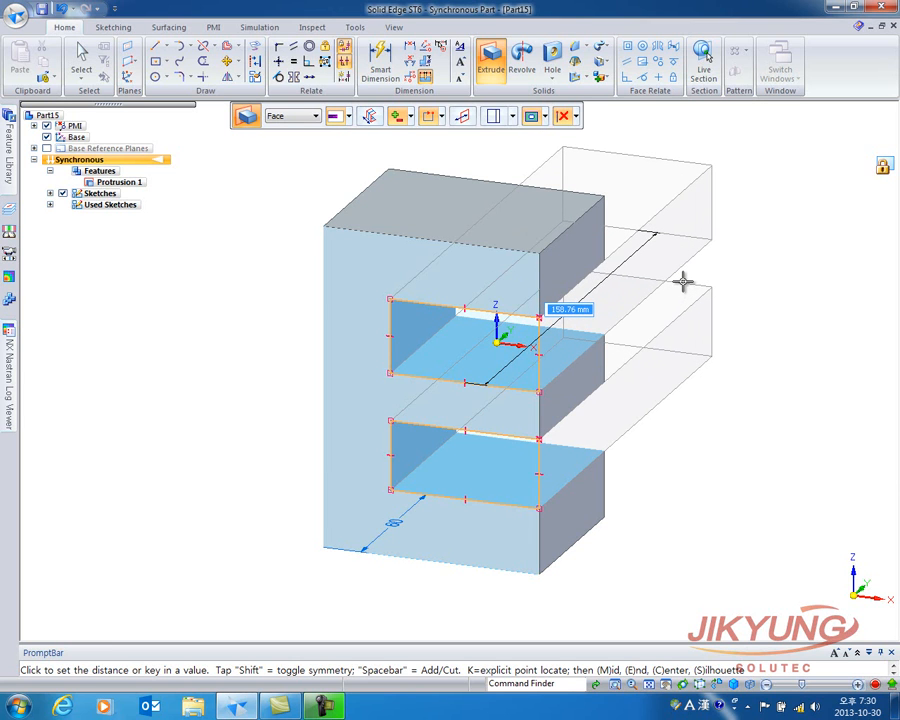
click(683, 281)
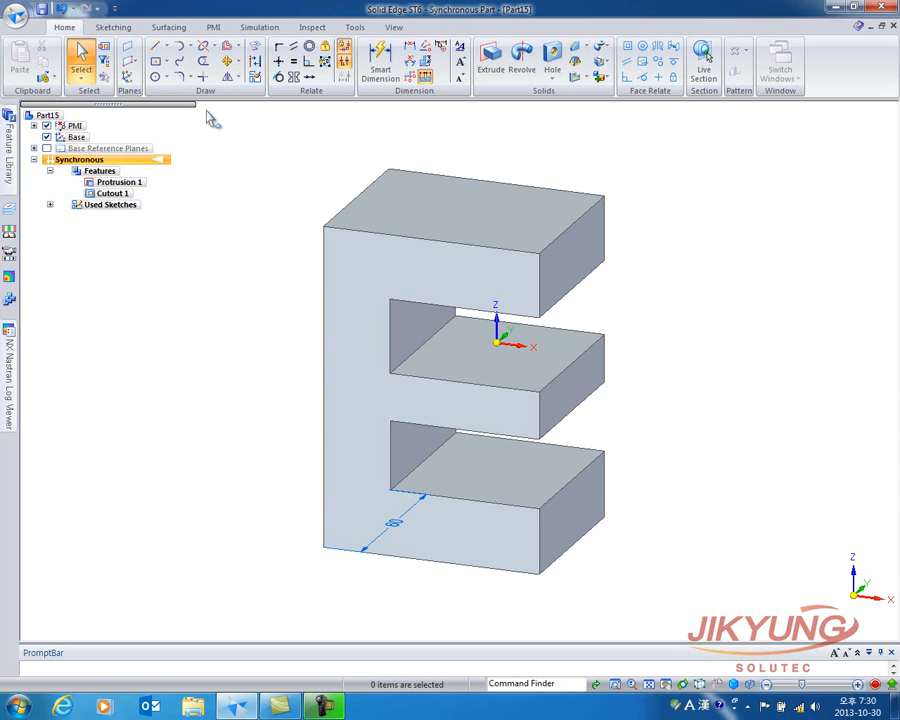
Sketch a small 2-point rectangle on the top face of the E-shaped block, clear of the face's edges.
click(169, 64)
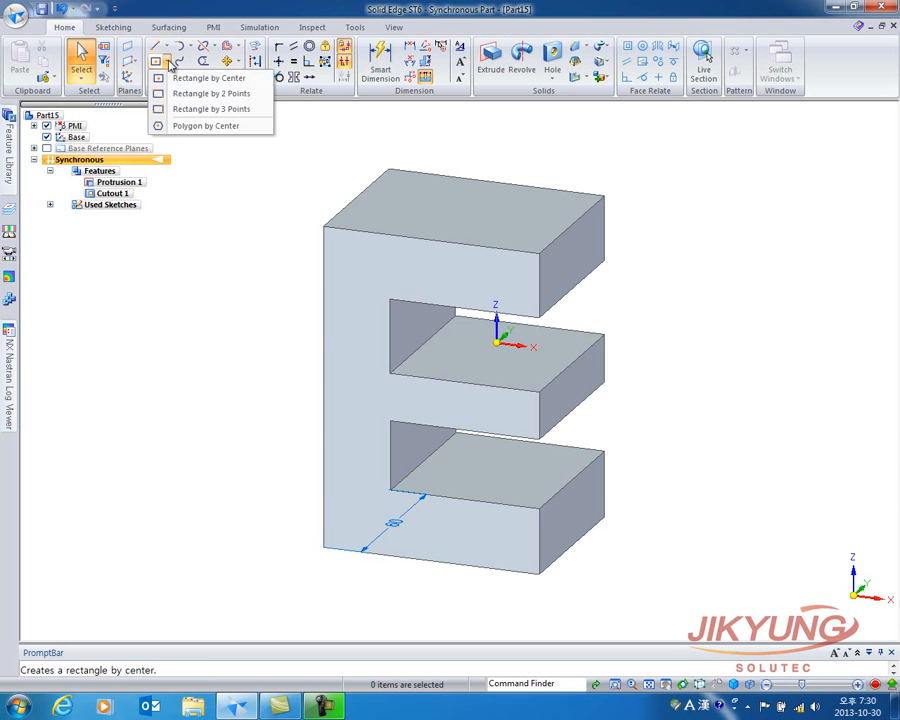
click(206, 93)
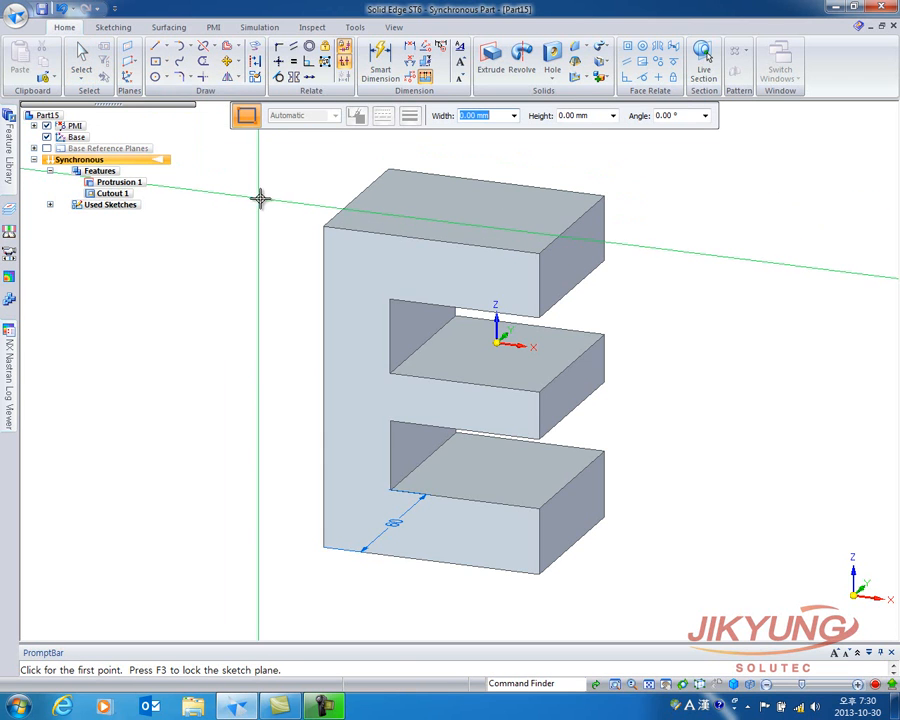
click(510, 210)
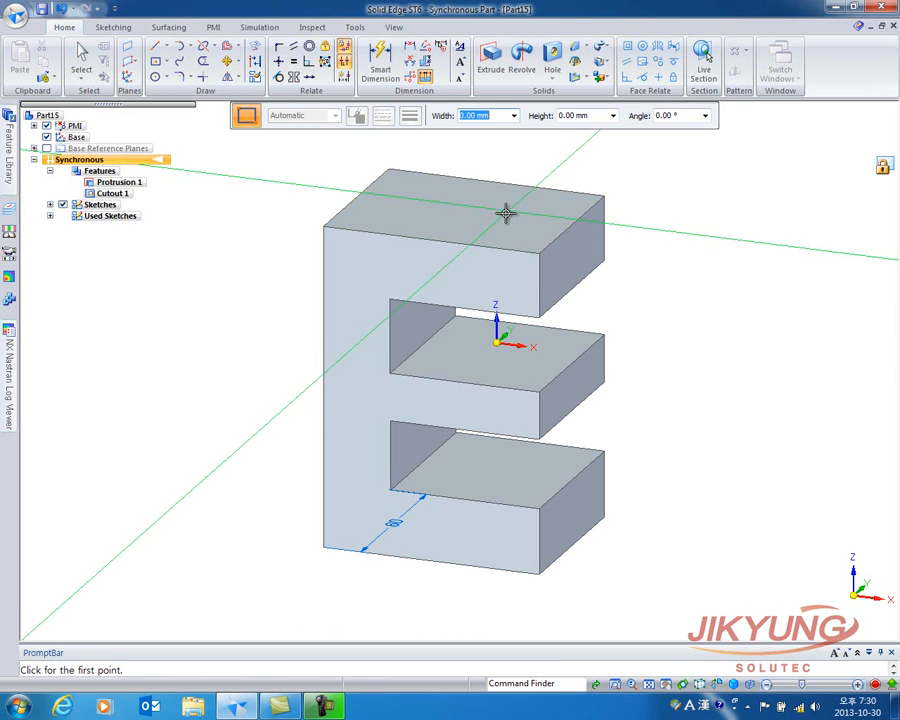
click(485, 209)
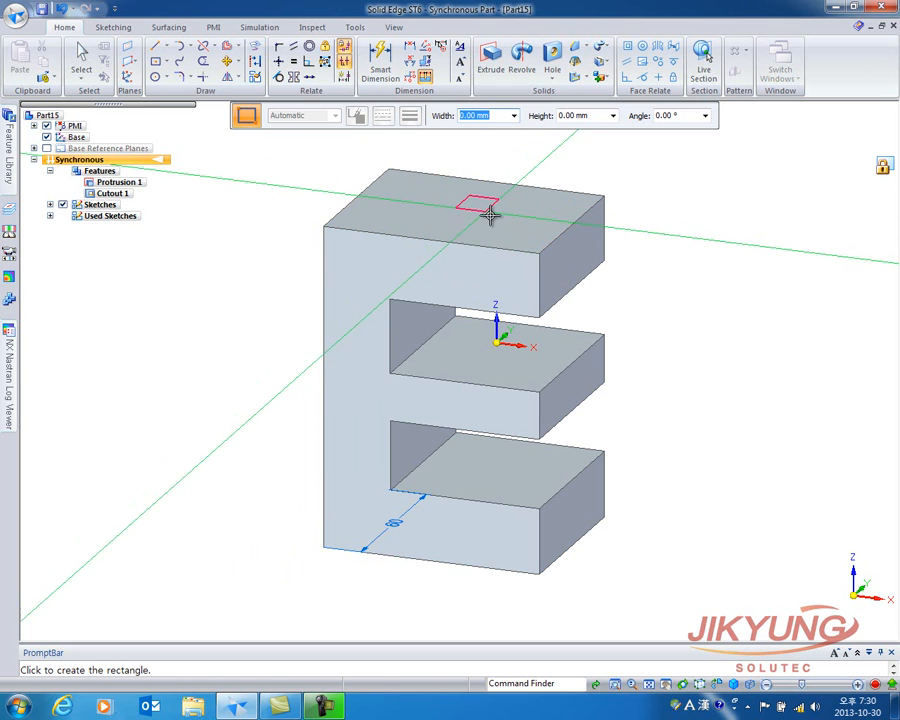
click(516, 230)
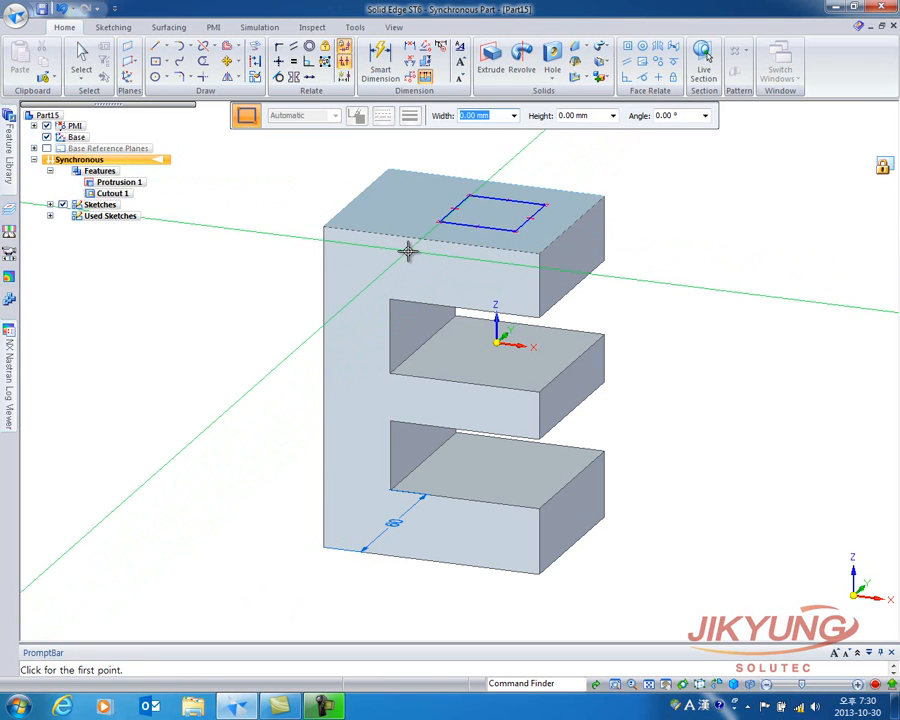
click(81, 60)
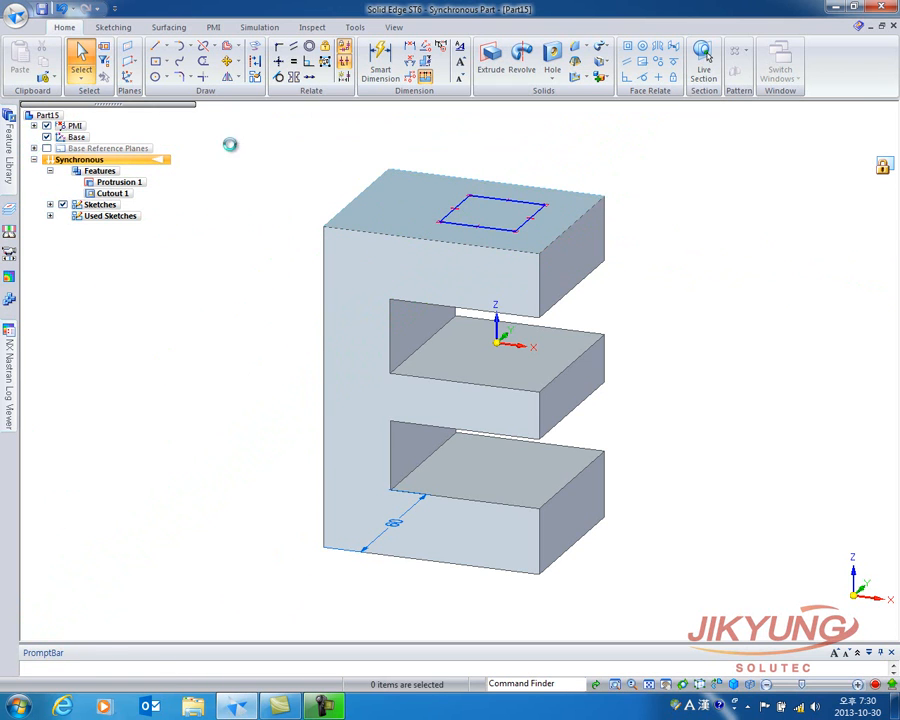
Start an extrusion and try the Single and Chain selection types on the top-face rectangle, returning the selection type to Face.
click(491, 66)
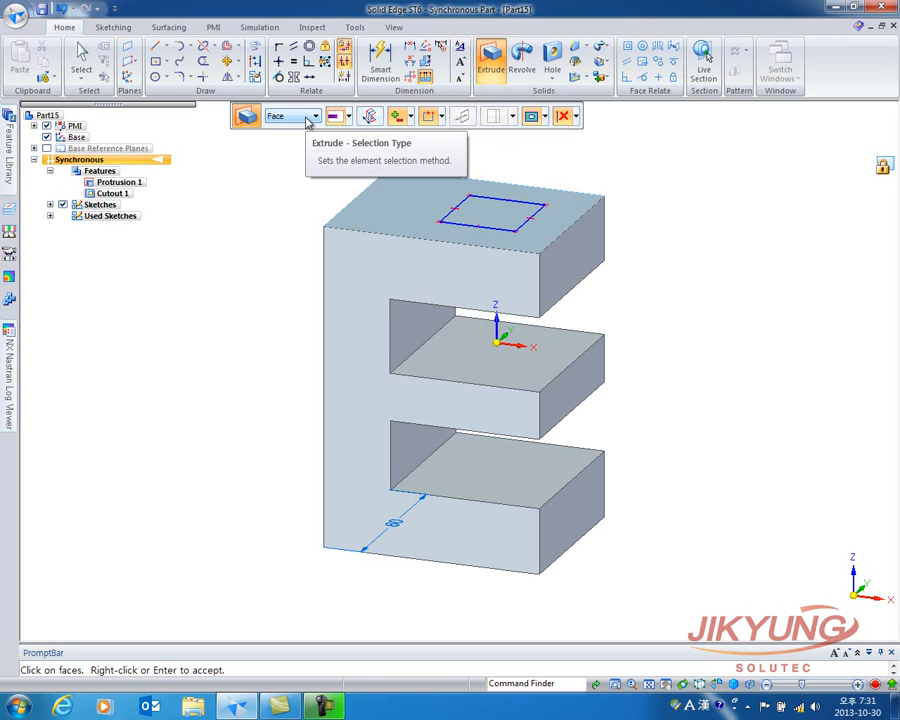
click(308, 119)
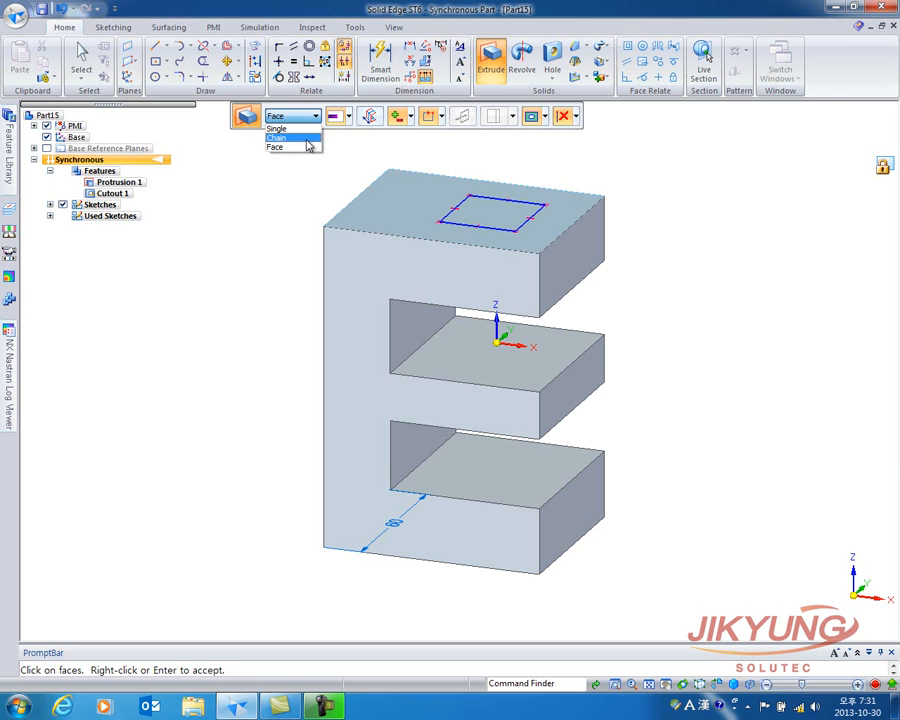
click(300, 129)
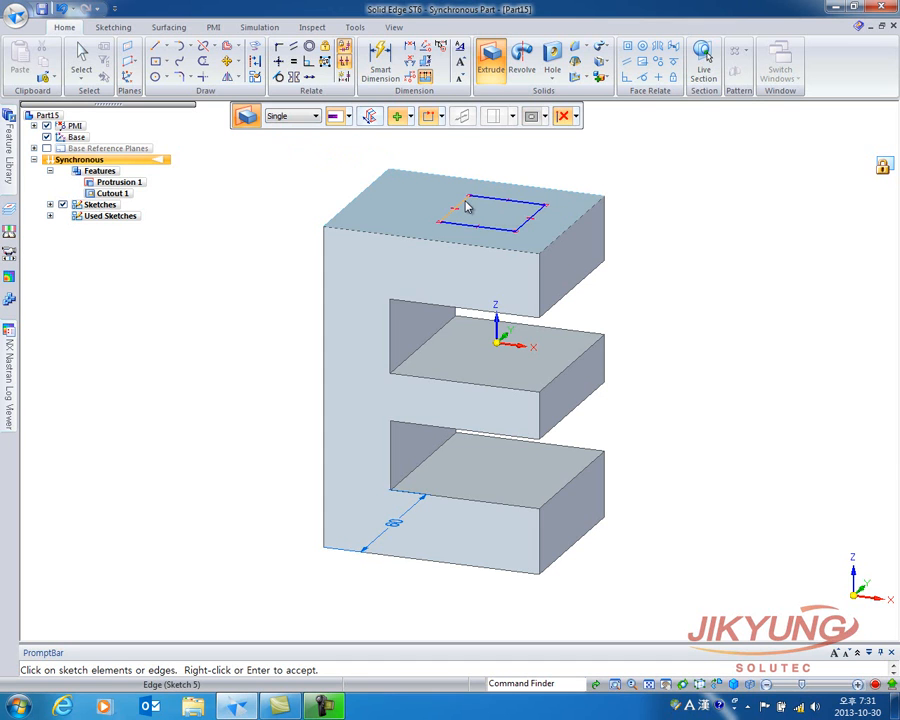
click(292, 120)
click(291, 145)
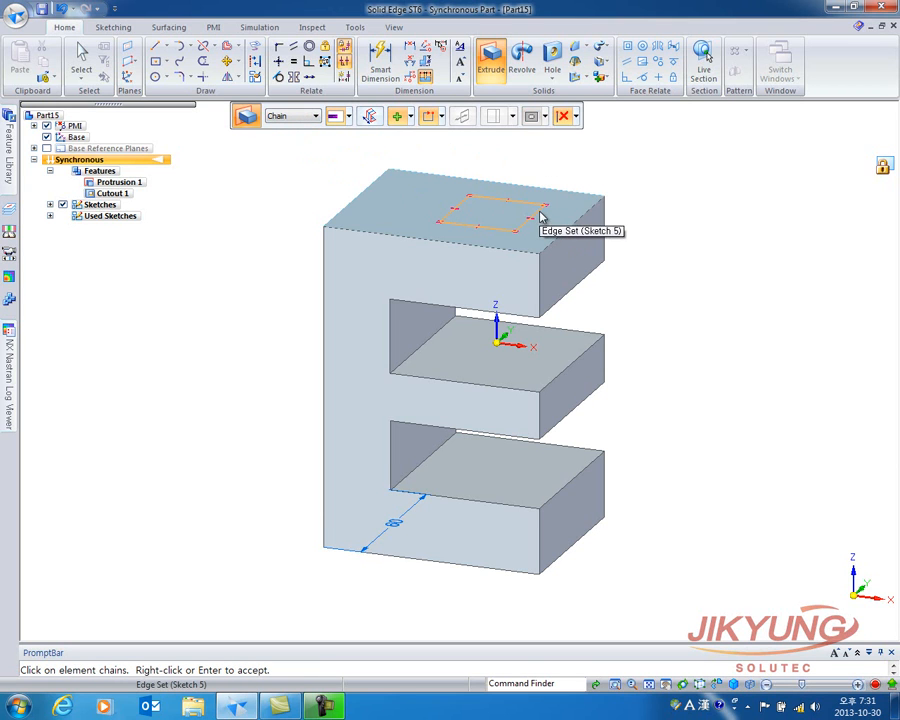
click(539, 216)
click(296, 119)
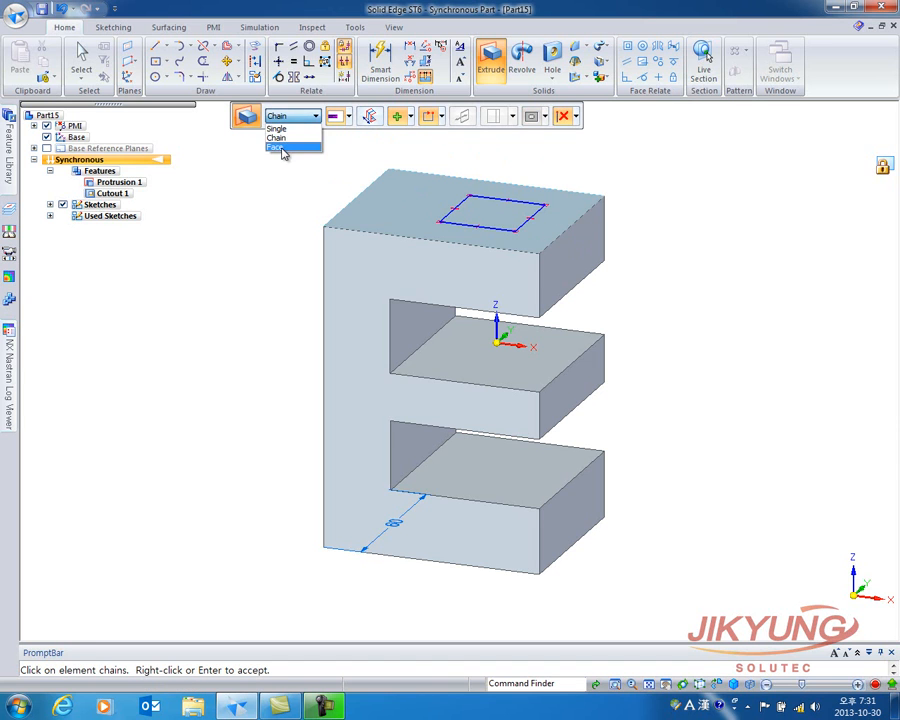
click(280, 148)
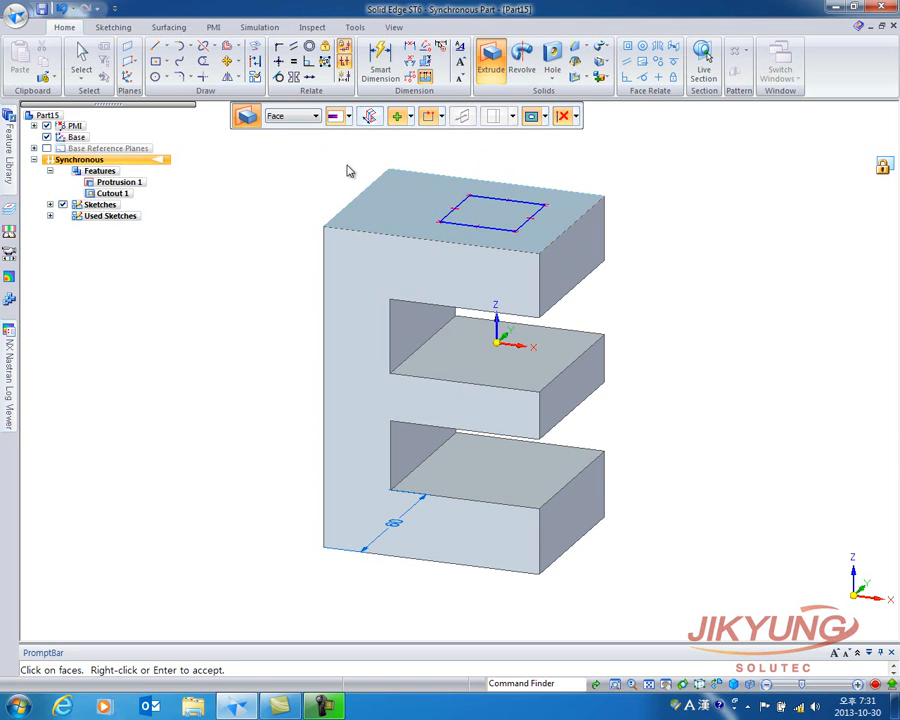
Select the rectangular sketch region on the block's top face and accept it as the extrusion profile.
right_click(481, 217)
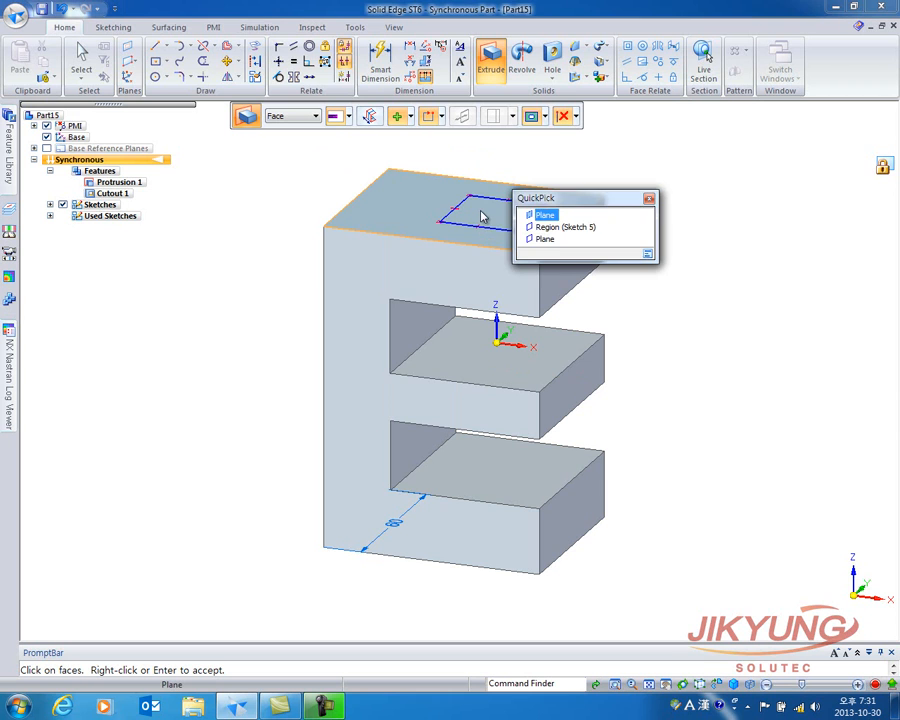
click(546, 228)
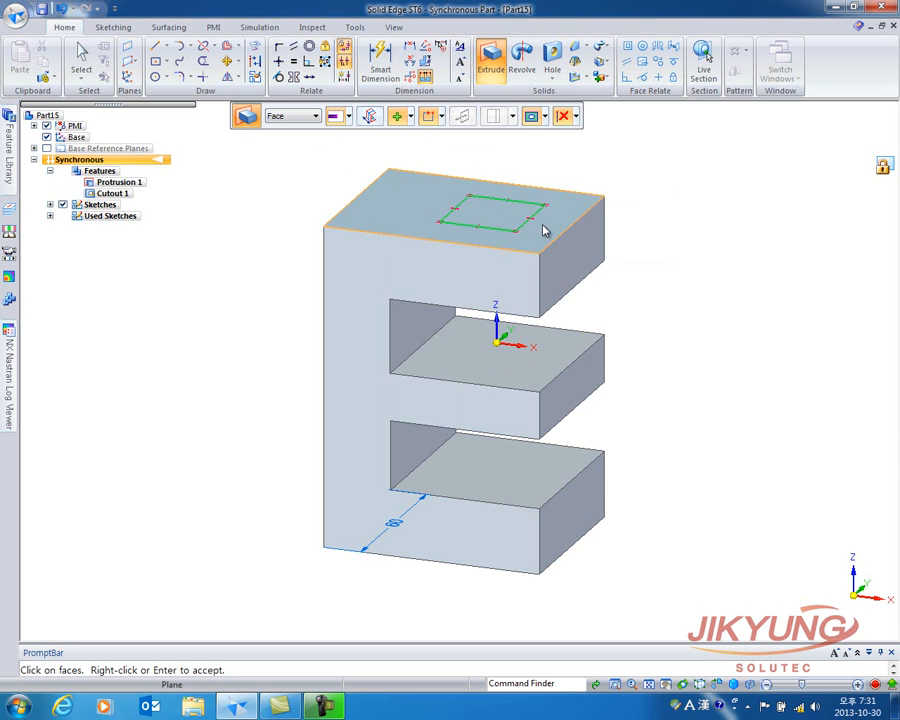
right_click(527, 161)
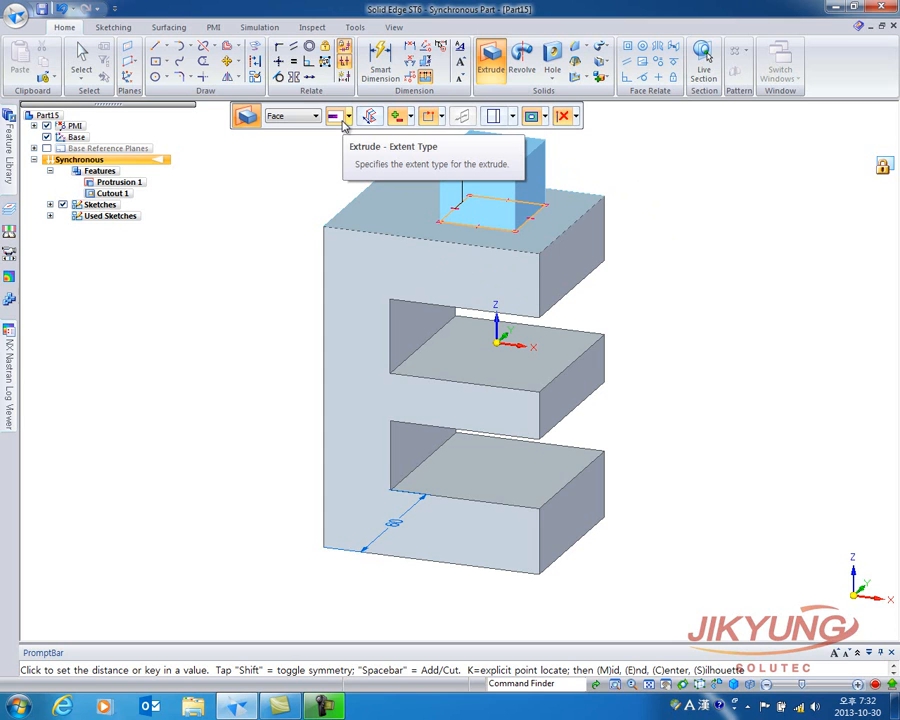
Preview the rectangle's extrusion with the Finite, Through All, Through Next and From-To extents, ending back on Finite.
click(348, 117)
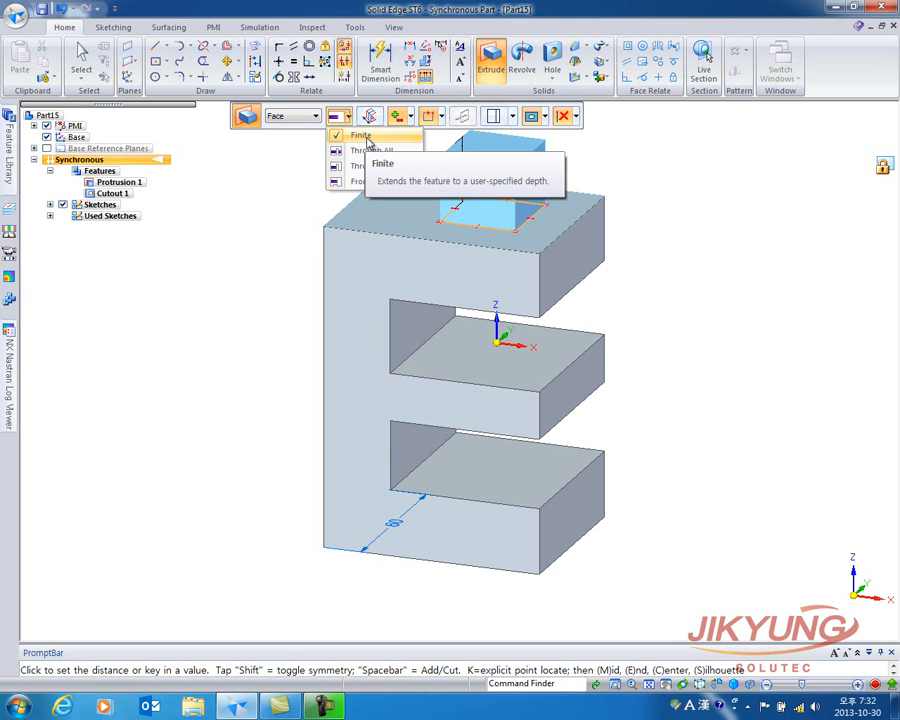
click(371, 137)
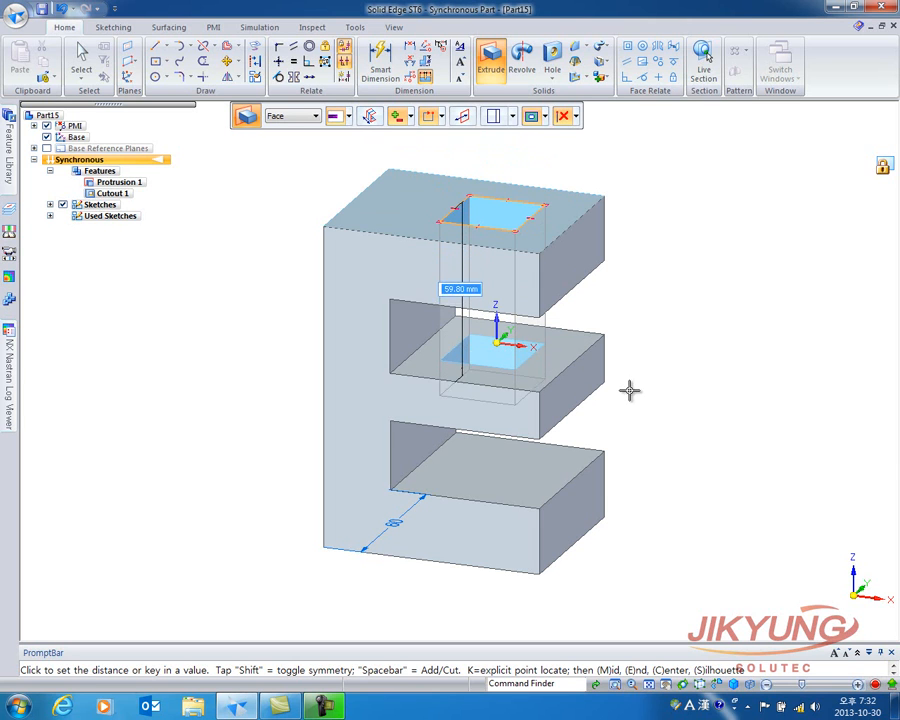
click(347, 116)
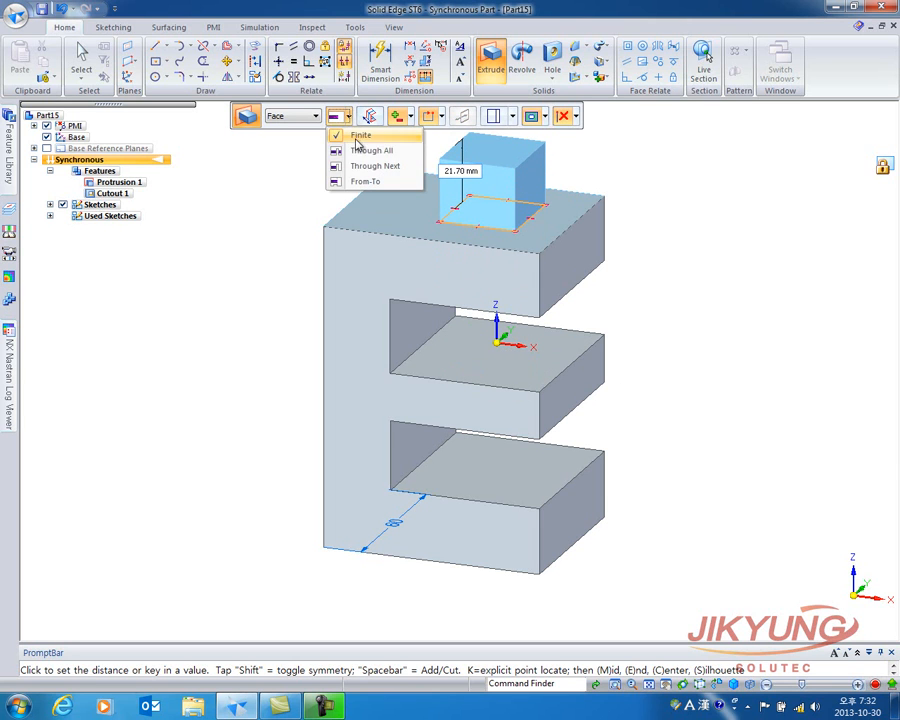
click(372, 152)
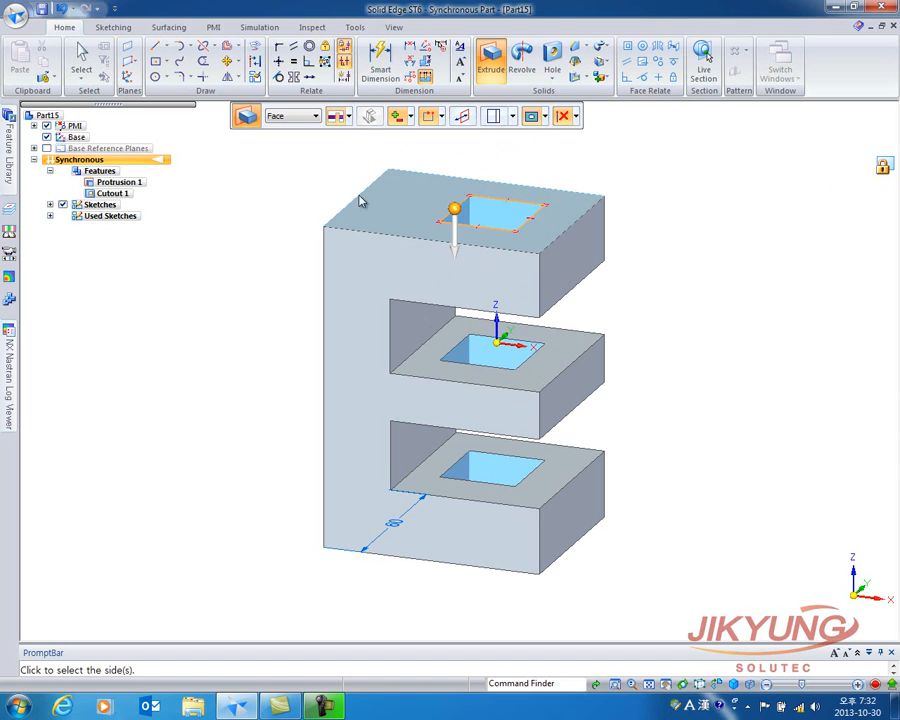
click(340, 116)
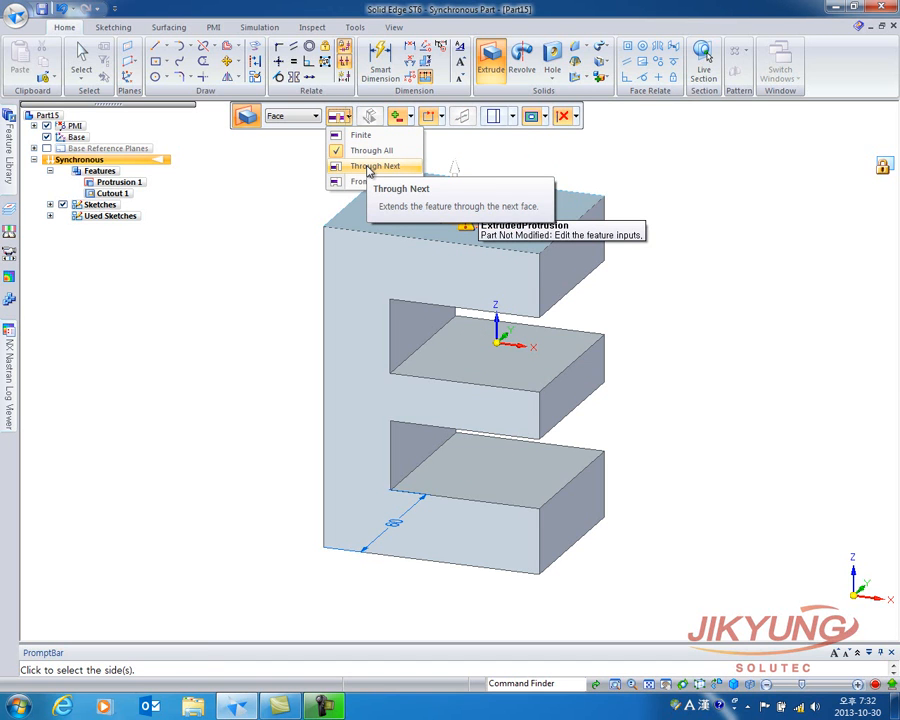
click(368, 167)
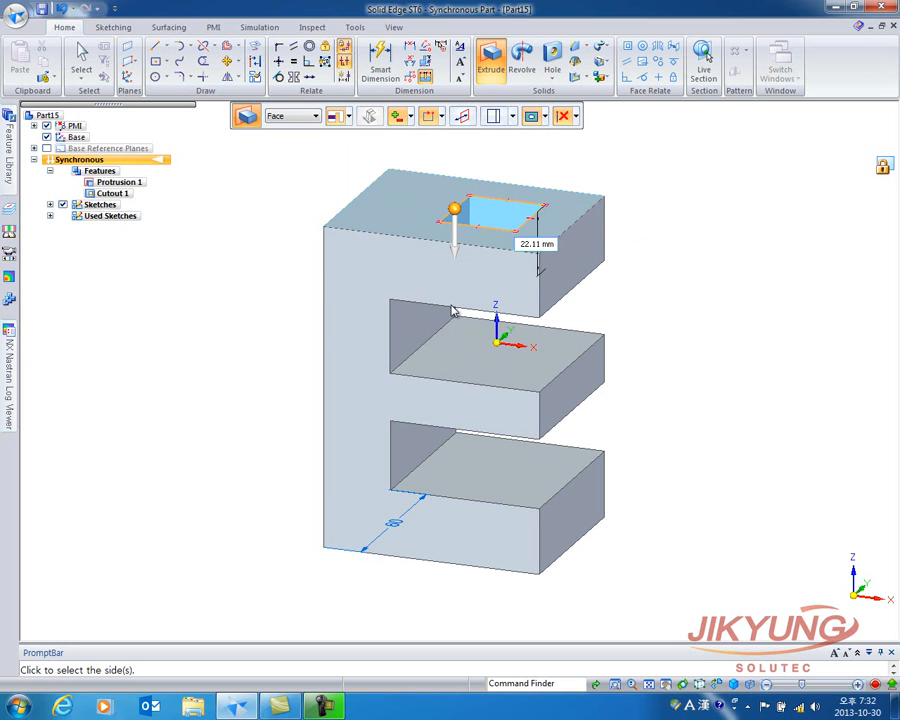
click(350, 121)
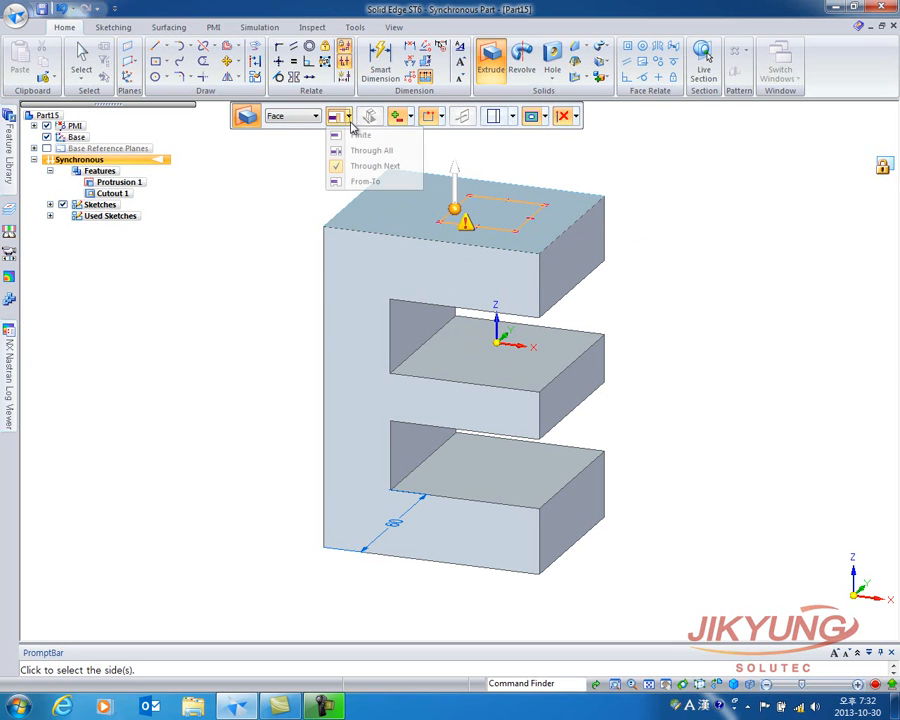
click(358, 181)
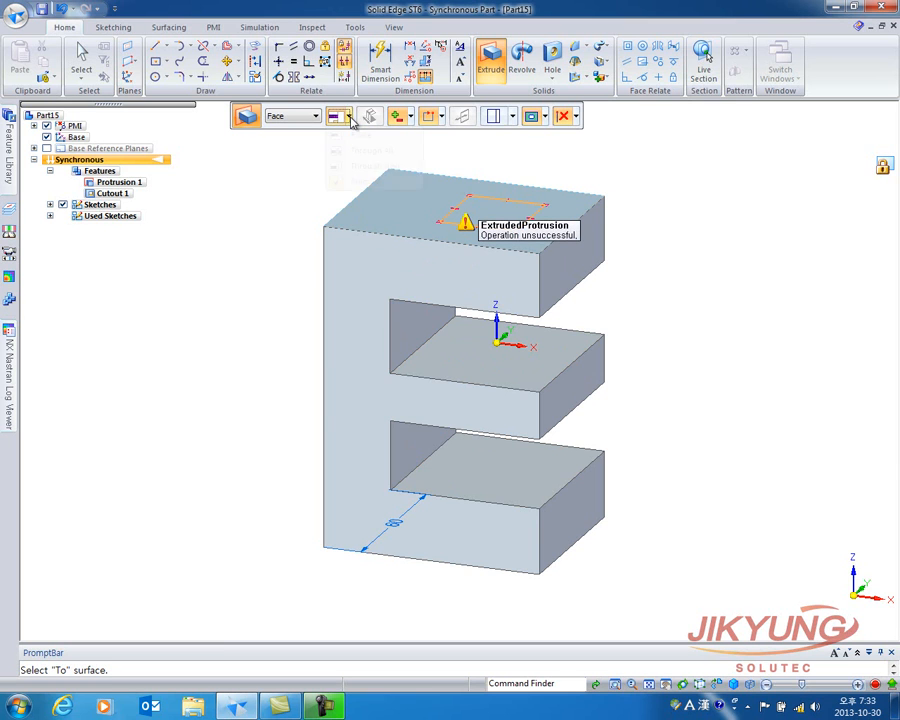
click(347, 117)
click(360, 137)
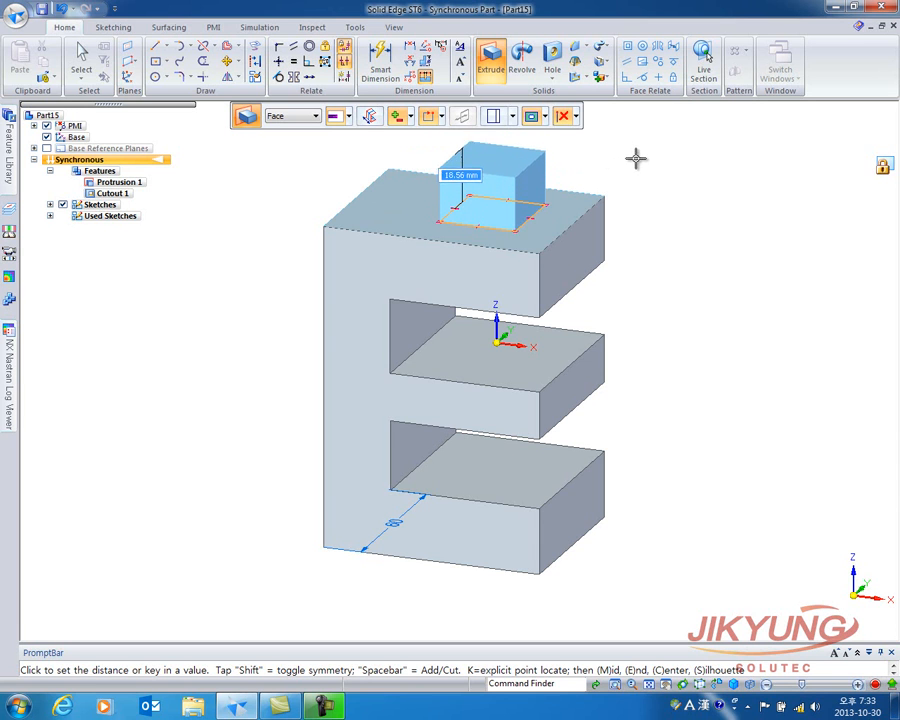
Preview the rectangle's extrusion symmetrically about the top face, and switch the Symmetric option off again.
shift+middle_drag(635, 165, 621, 244)
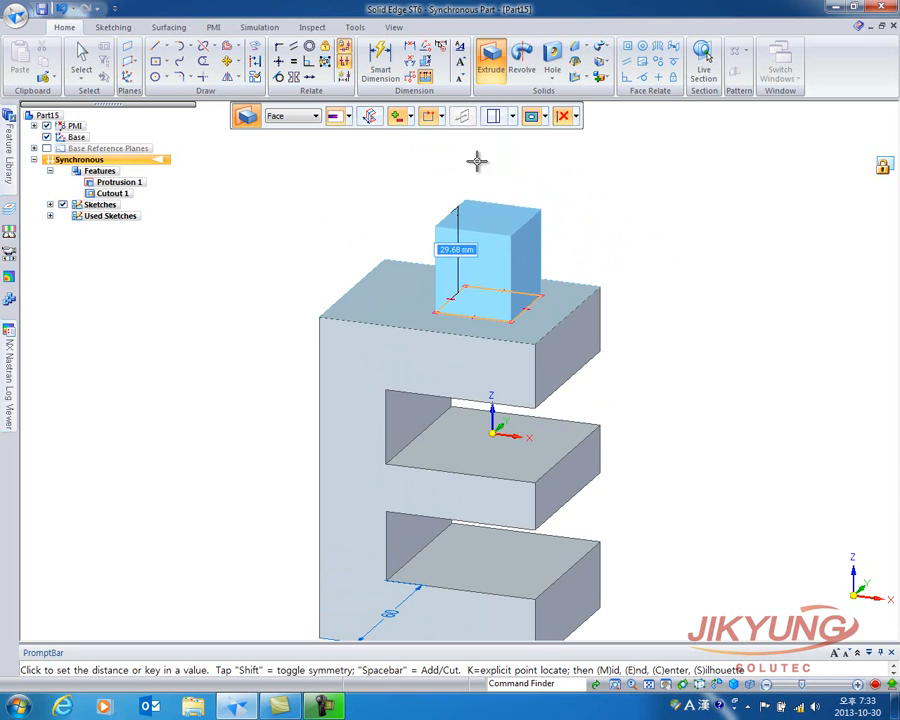
click(370, 117)
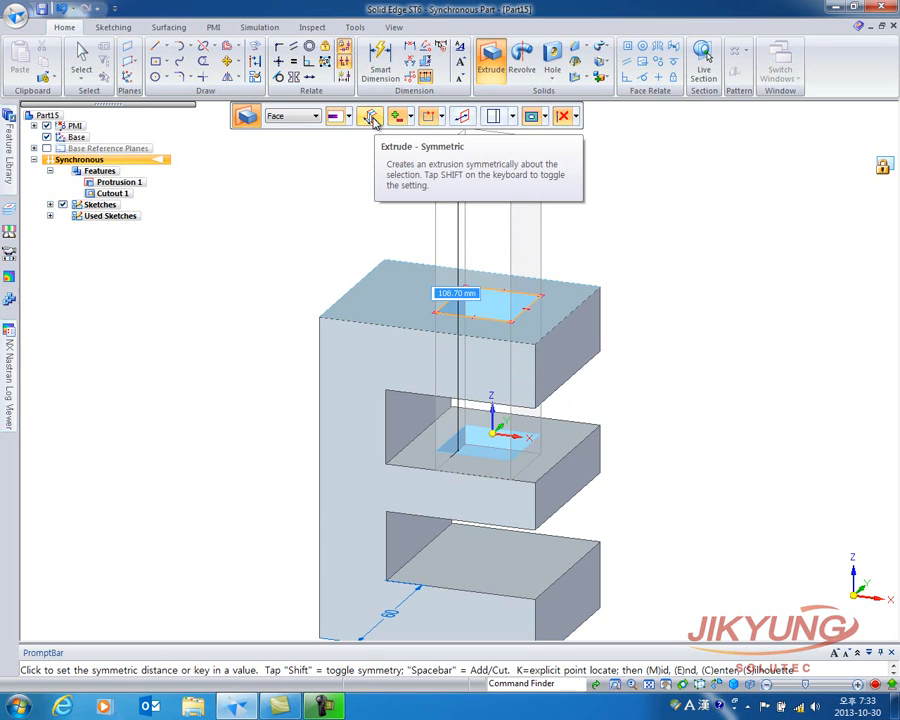
click(371, 117)
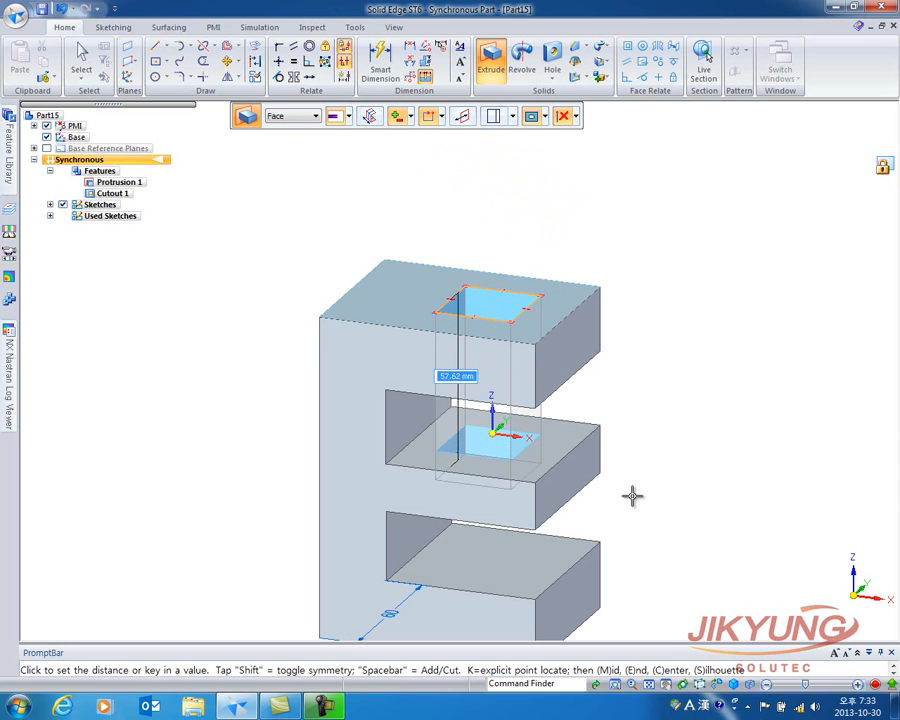
shift+middle_drag(661, 514, 663, 451)
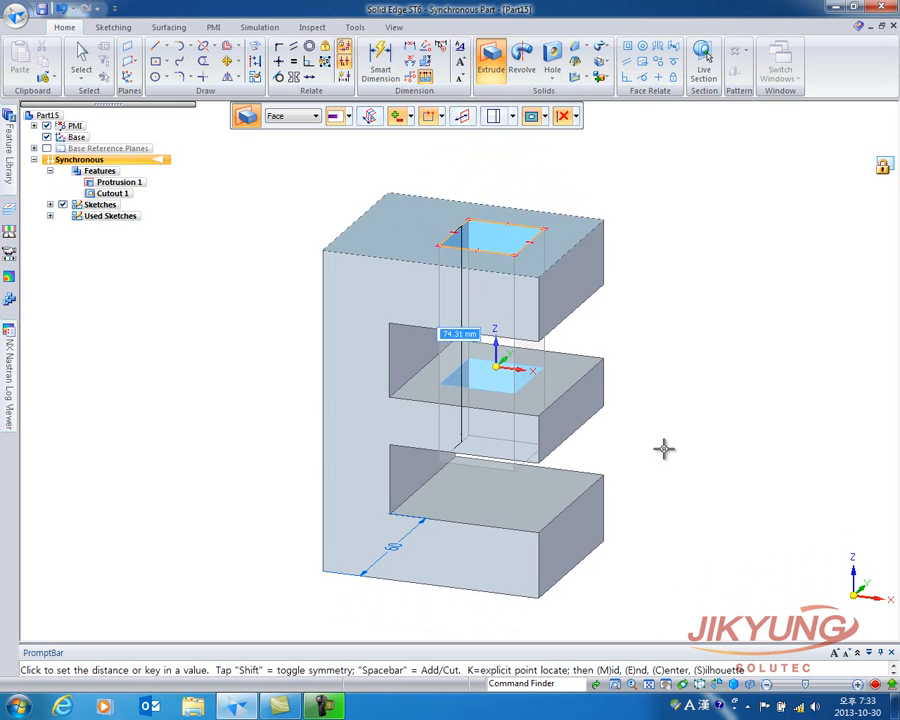
Preview the rectangle's extrusion in the Automatic, Add and Remove material modes, and leave the command without creating a feature.
click(409, 117)
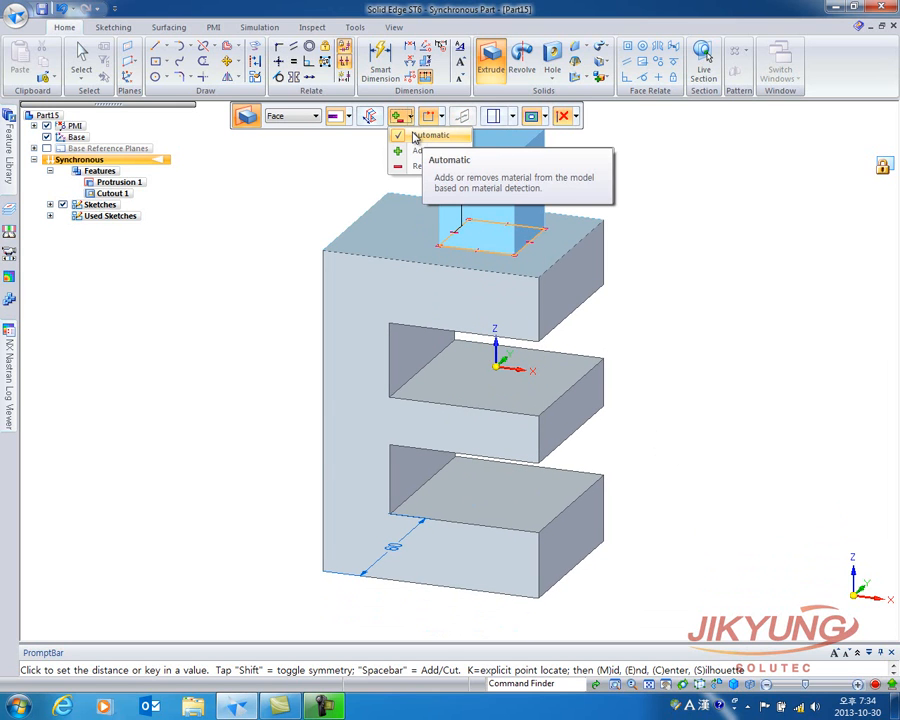
click(410, 139)
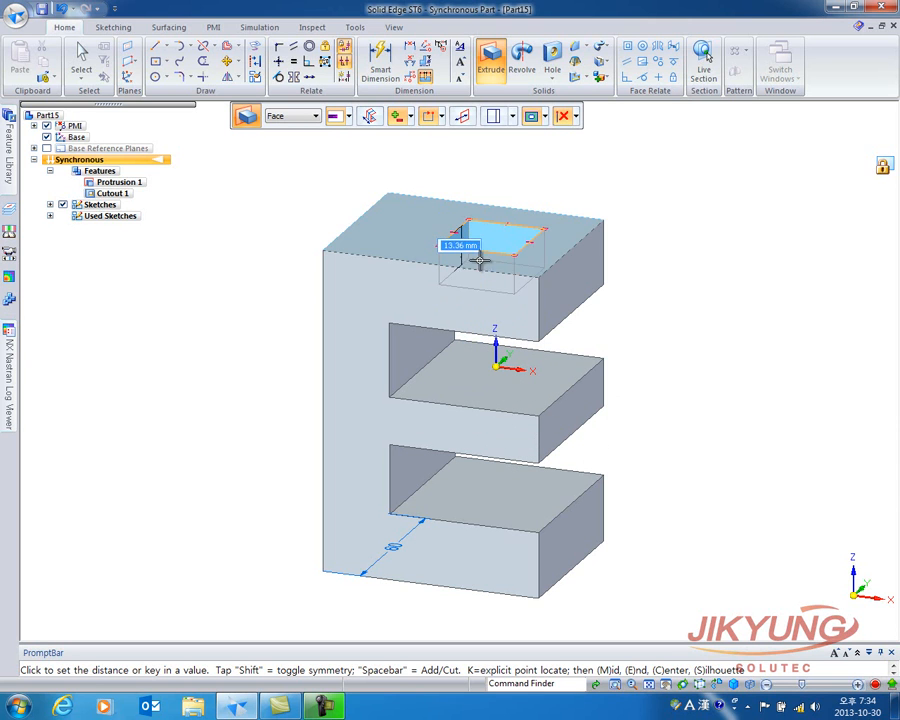
click(411, 117)
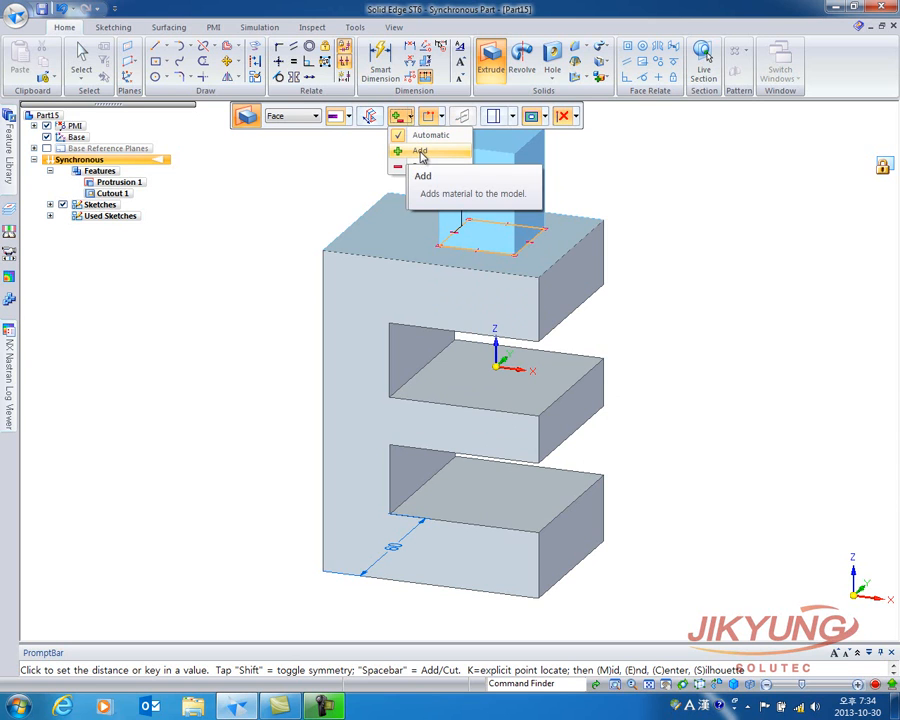
click(419, 152)
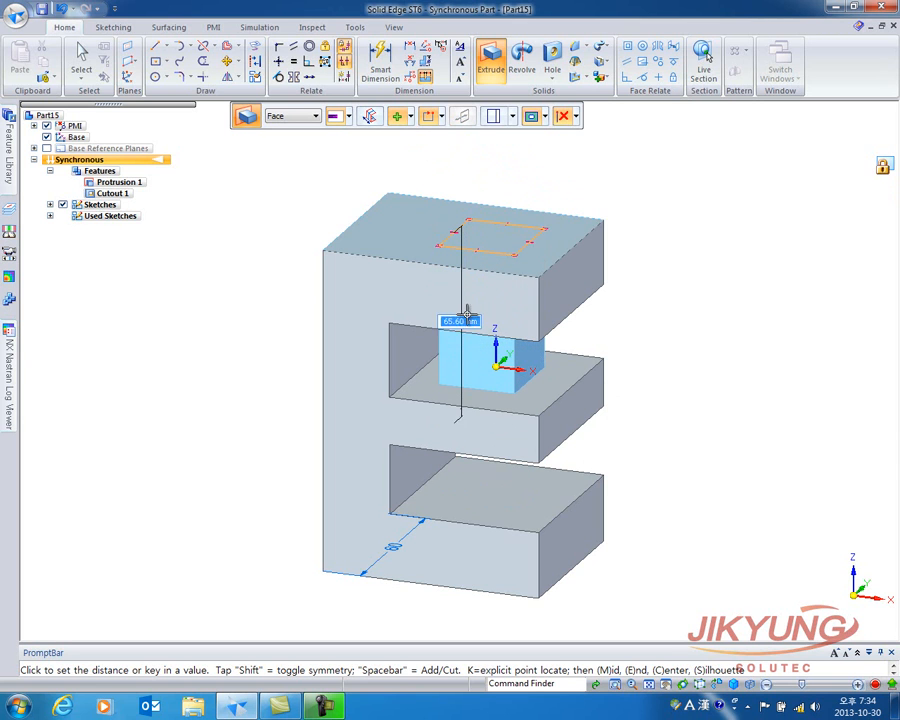
click(411, 117)
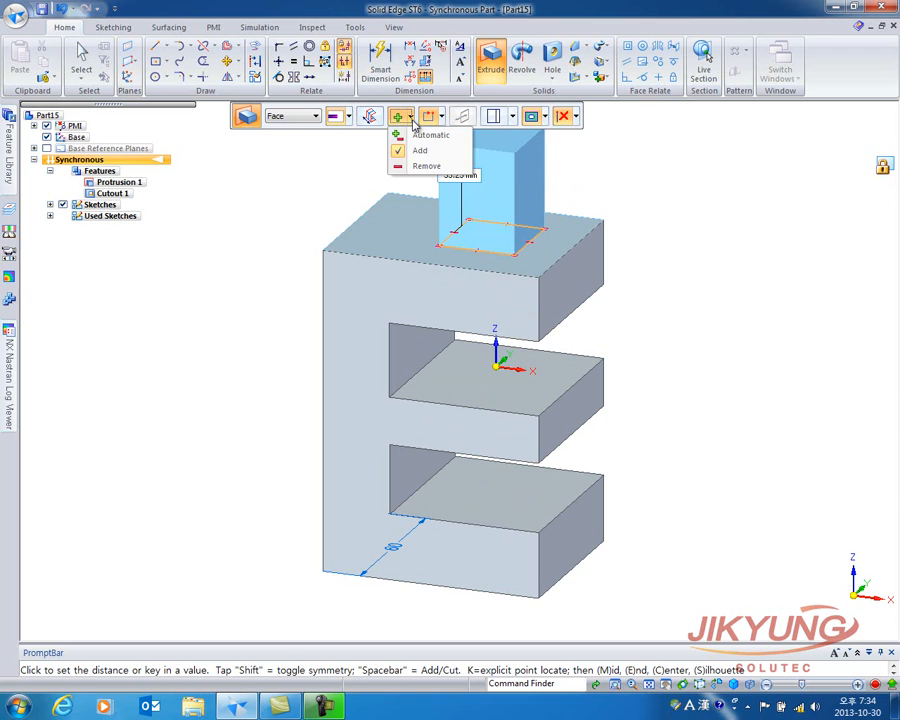
click(432, 167)
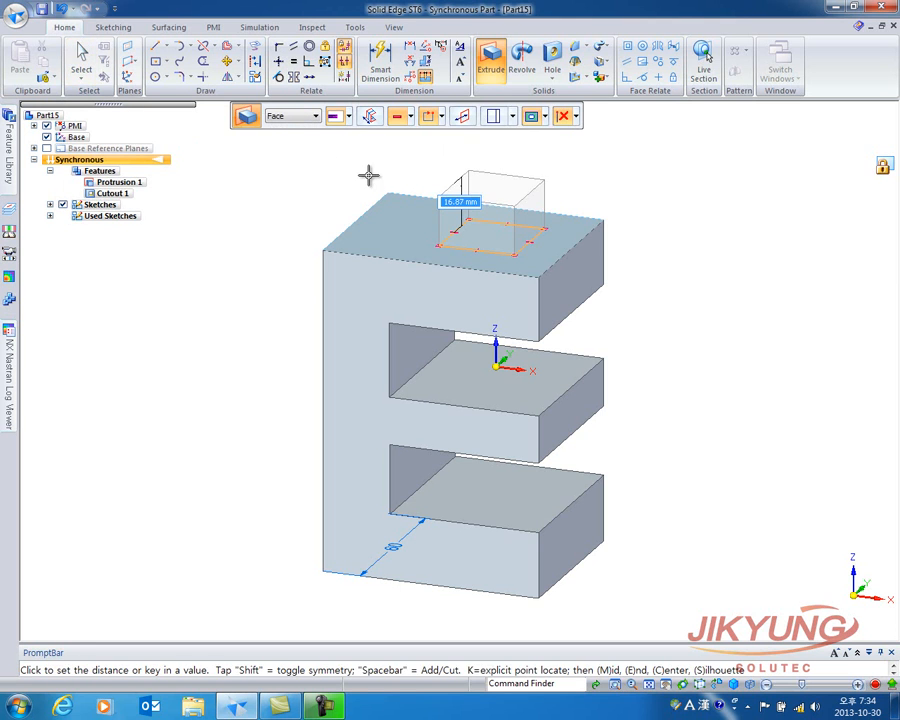
click(81, 62)
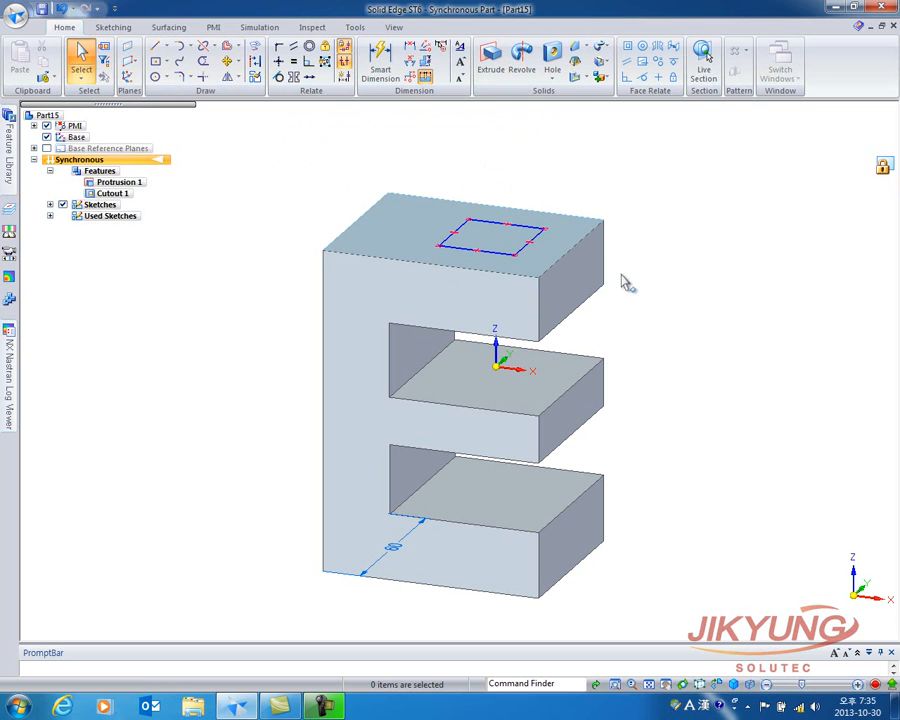
Rotate the upper arm's end face and its coplanar faces 10° outward about the upper arm's top end edge.
click(587, 284)
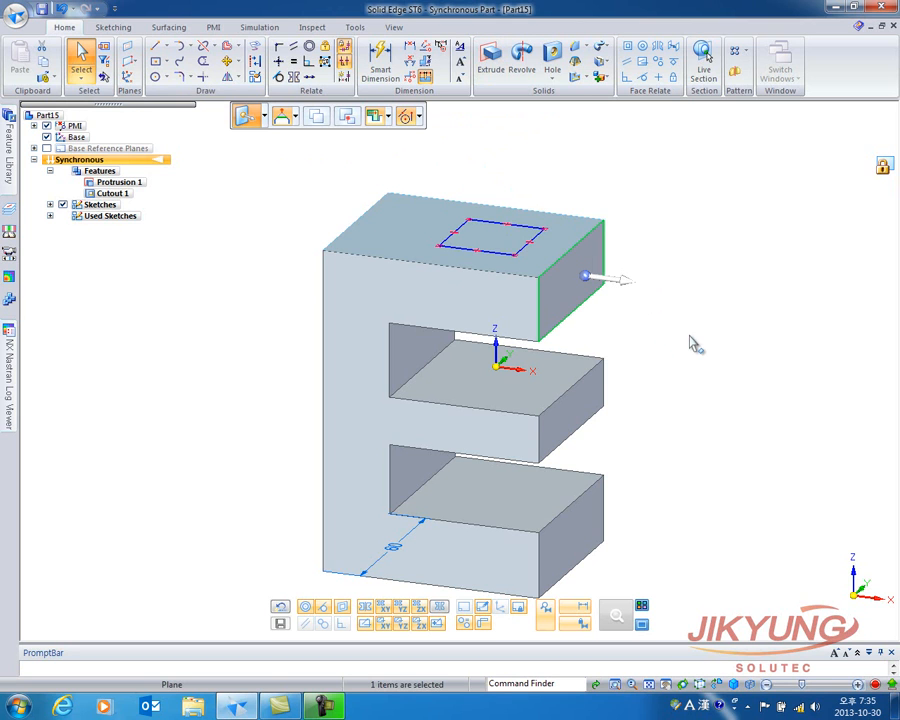
click(586, 278)
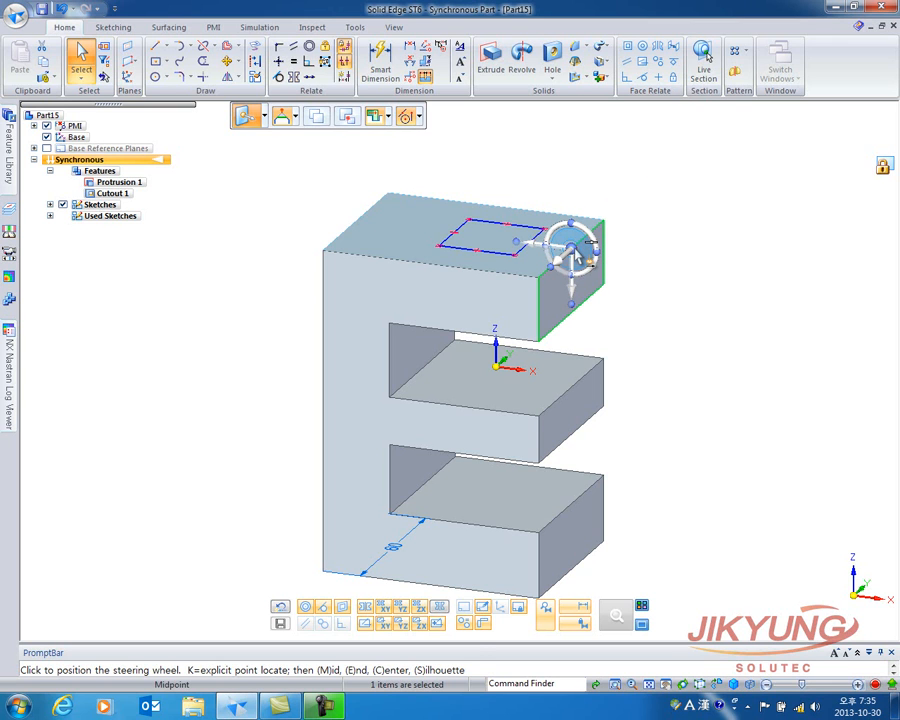
click(608, 326)
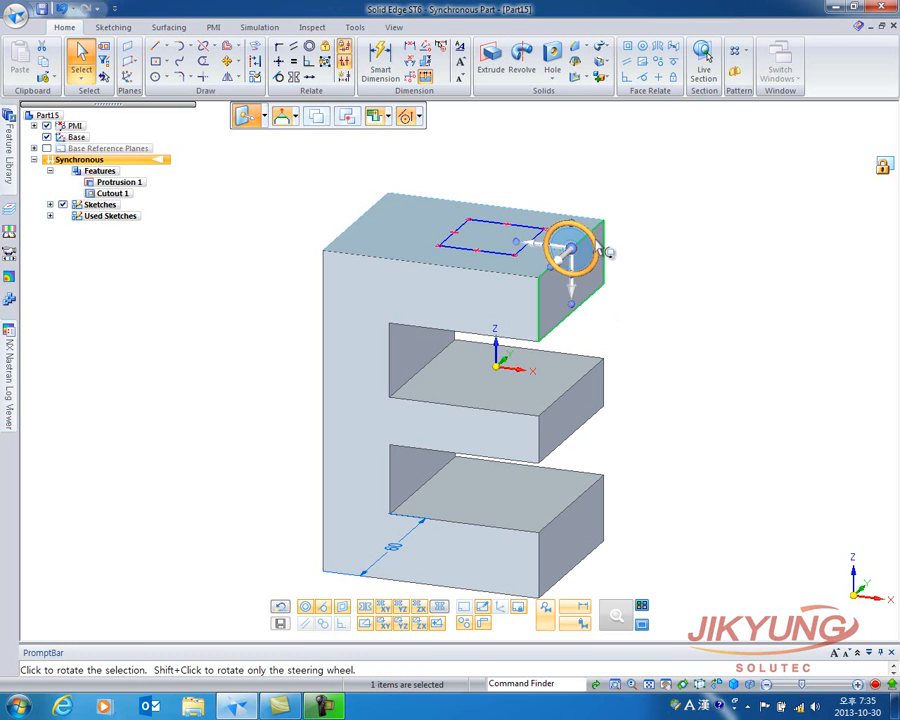
click(572, 270)
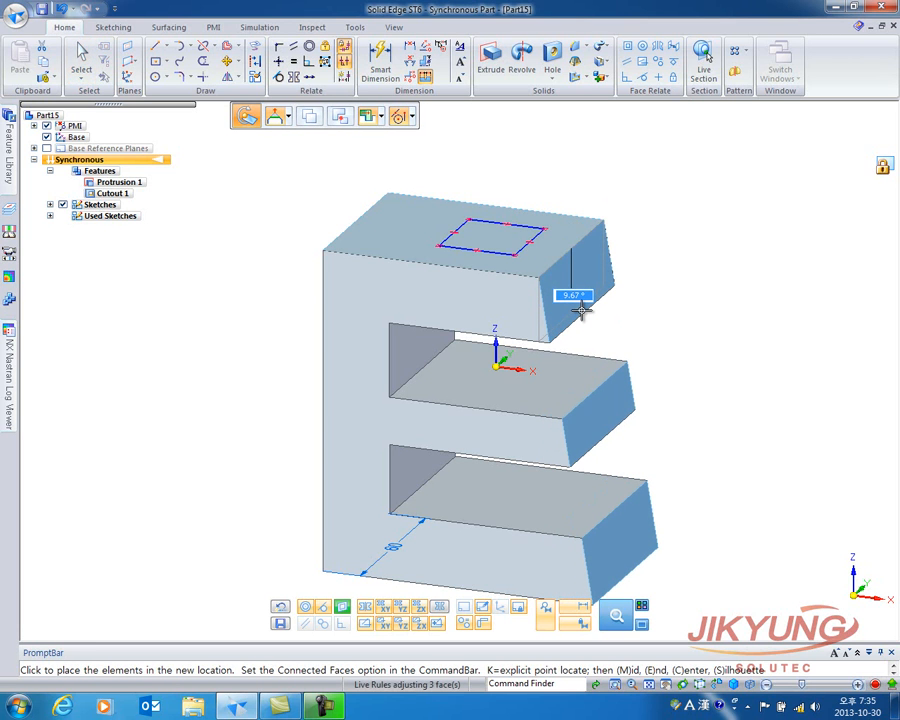
text(10)
key(Return)
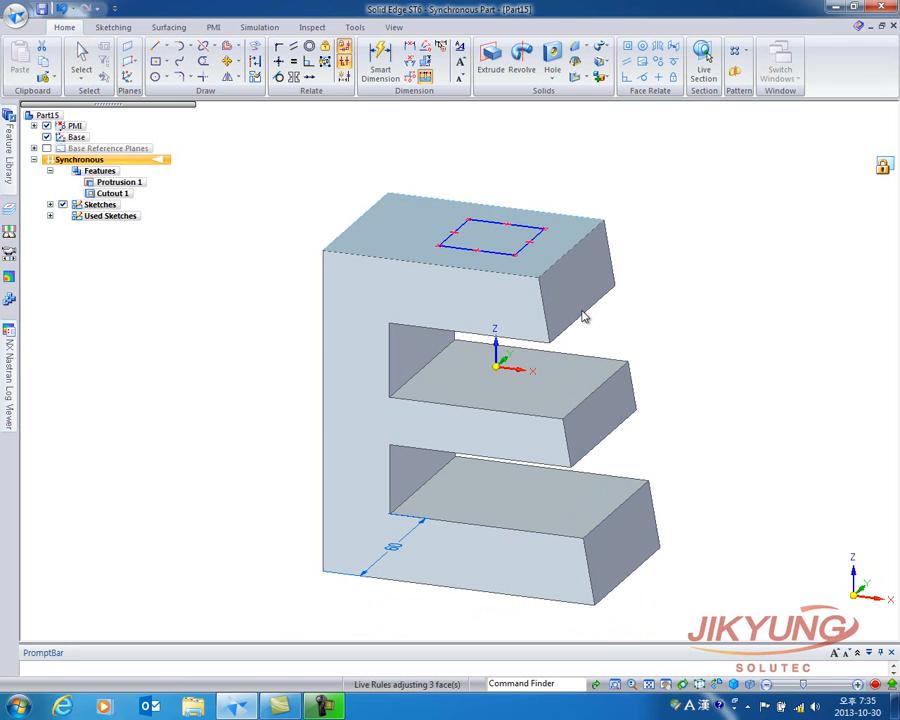
Delete the side of the top face's rectangle sketch that lies nearest the upper arm's slanted end.
click(585, 317)
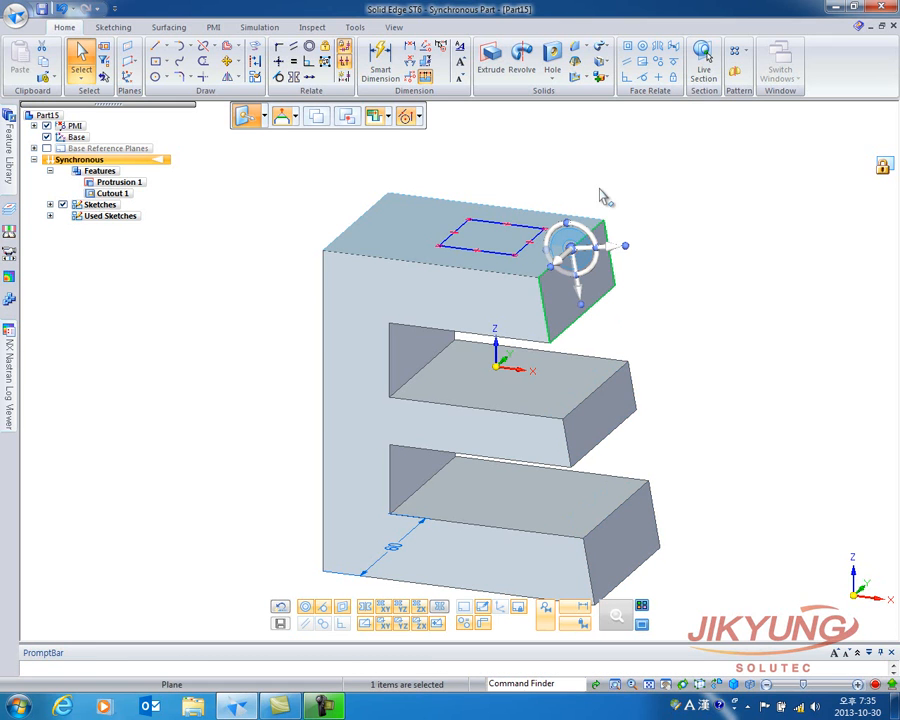
click(74, 56)
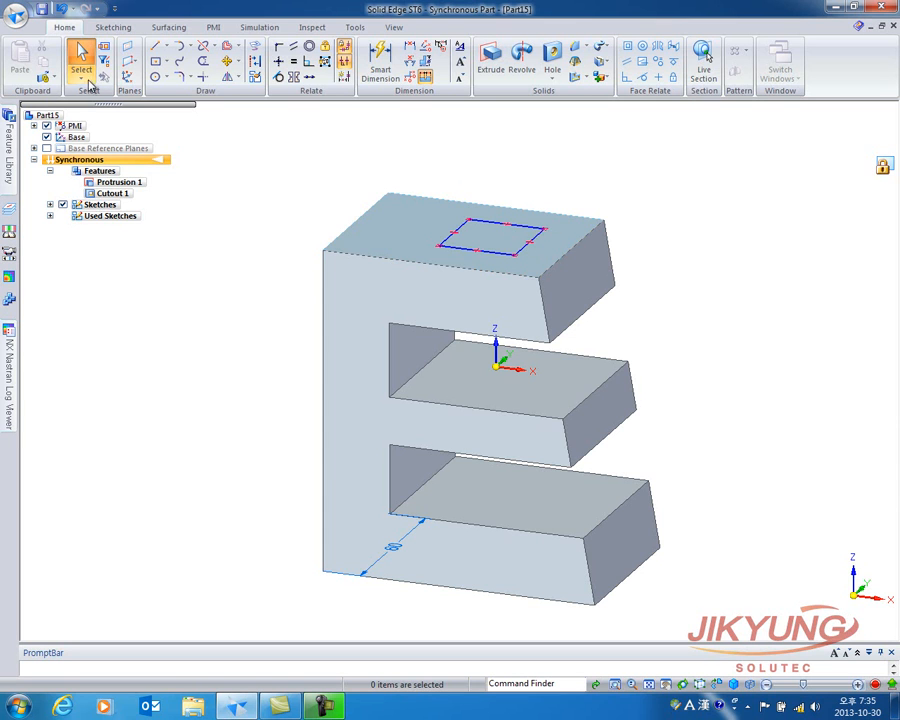
click(537, 236)
key(Delete)
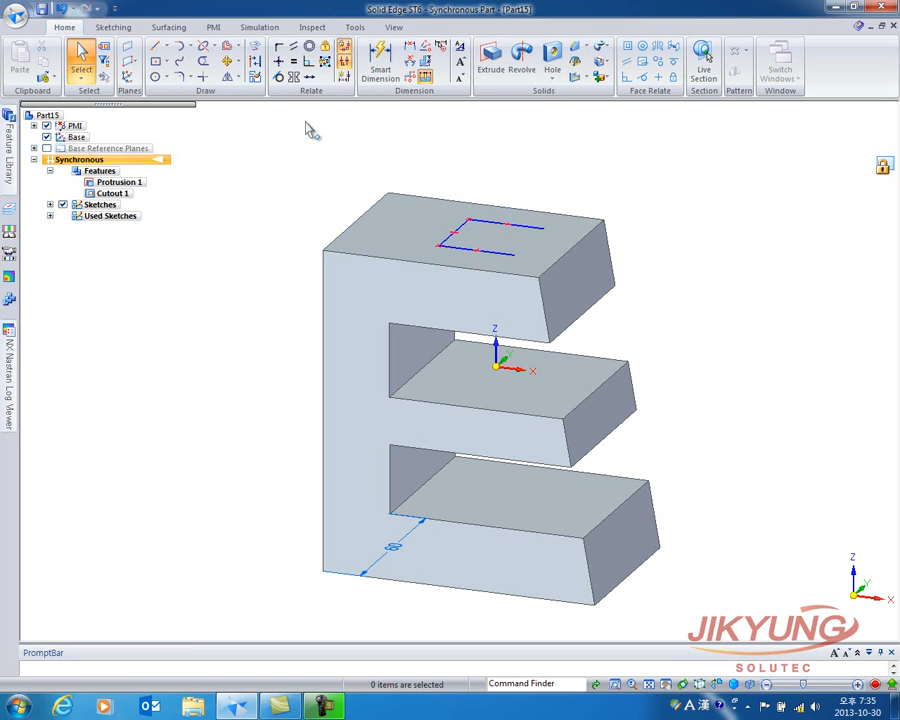
Extend the two open sketch lines to the top face's end edge by connecting their free ends to it.
click(278, 48)
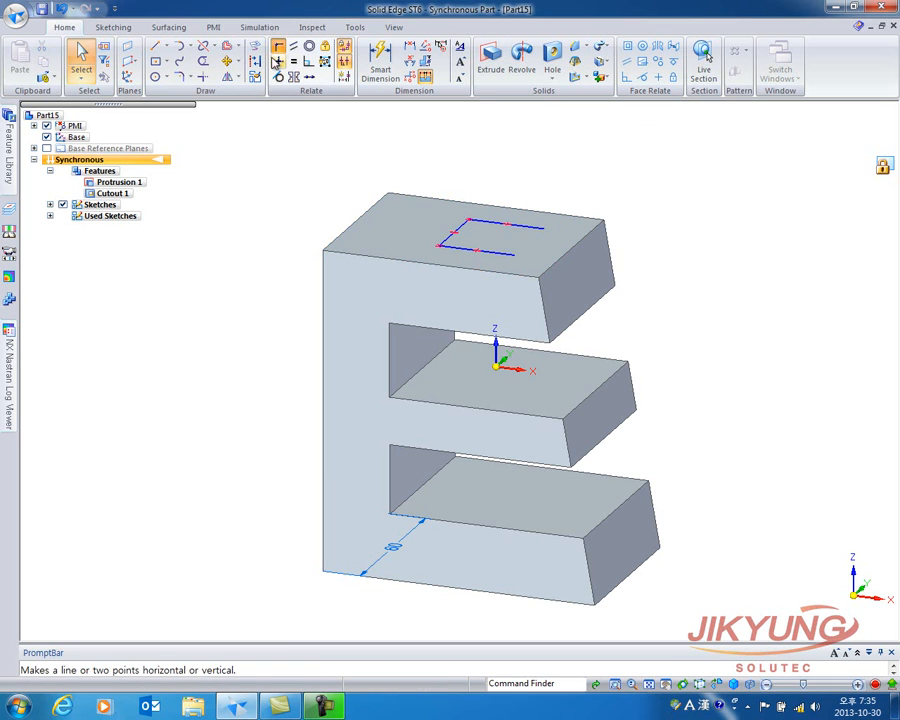
click(543, 231)
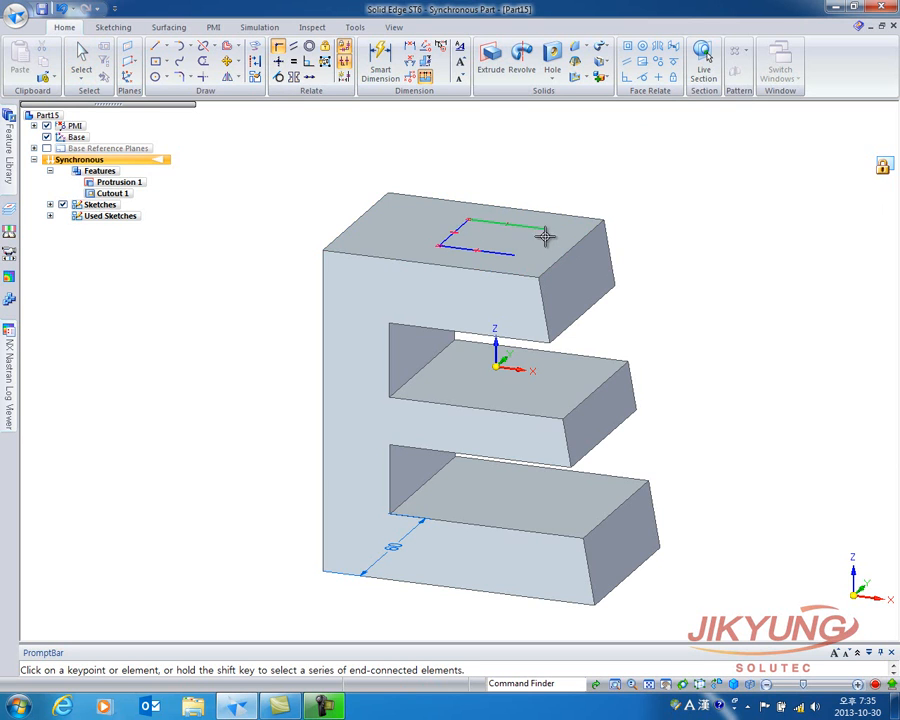
click(595, 231)
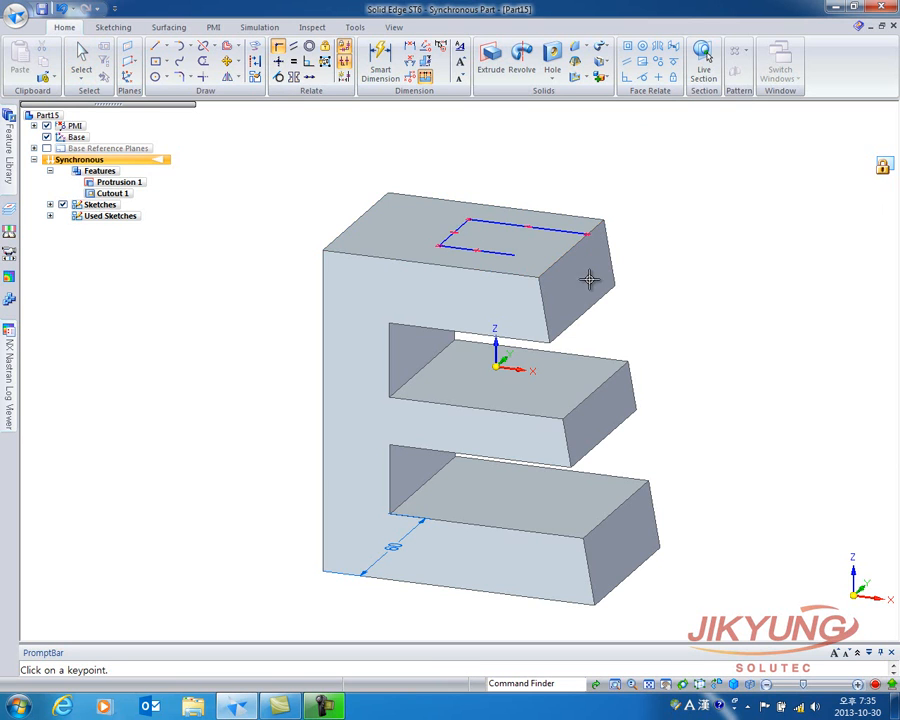
click(515, 255)
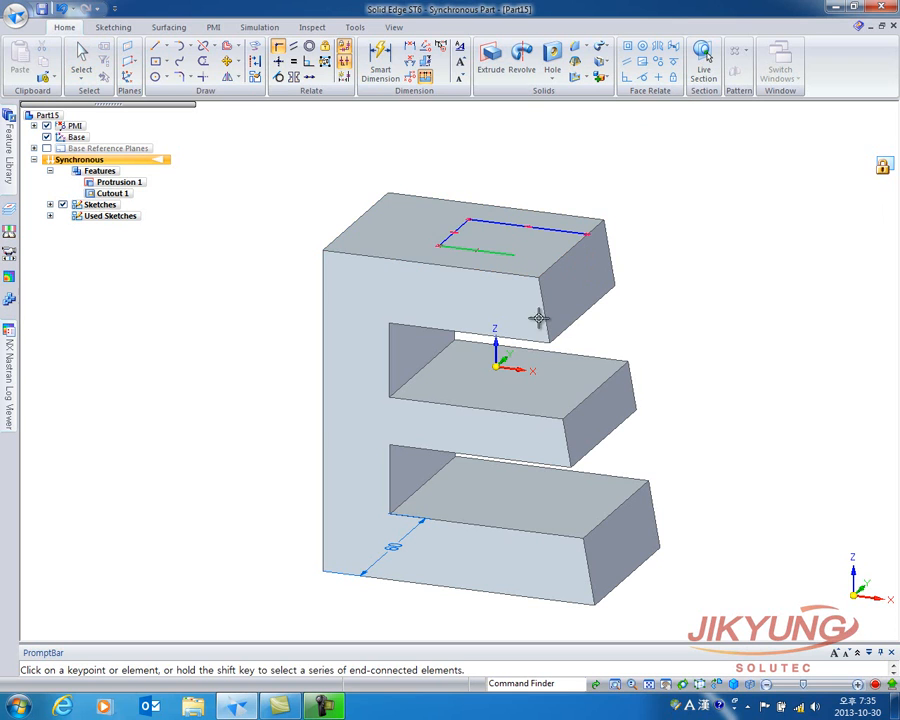
click(578, 247)
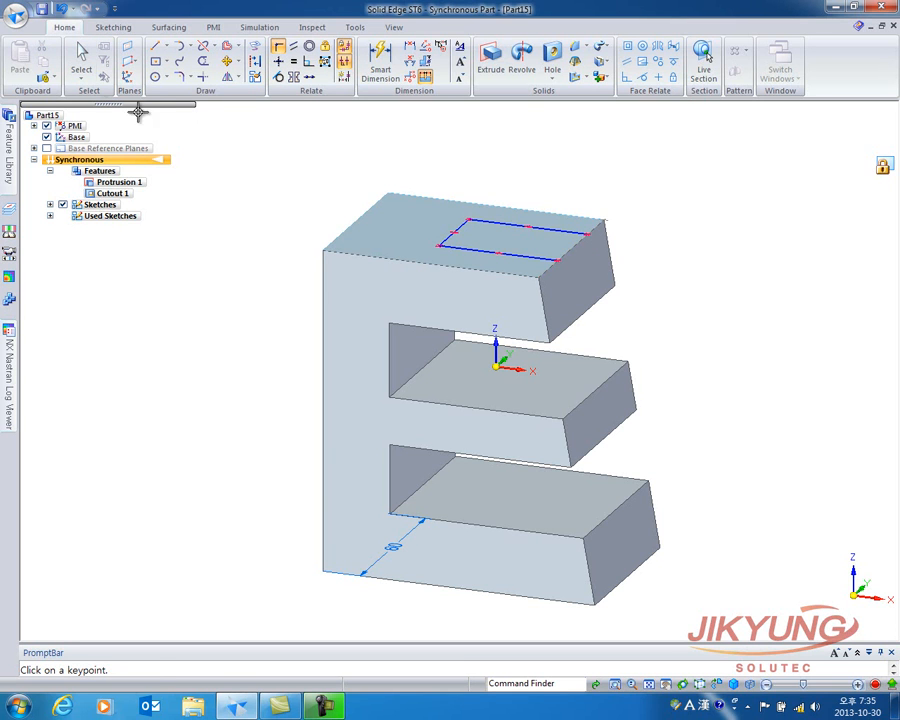
click(81, 58)
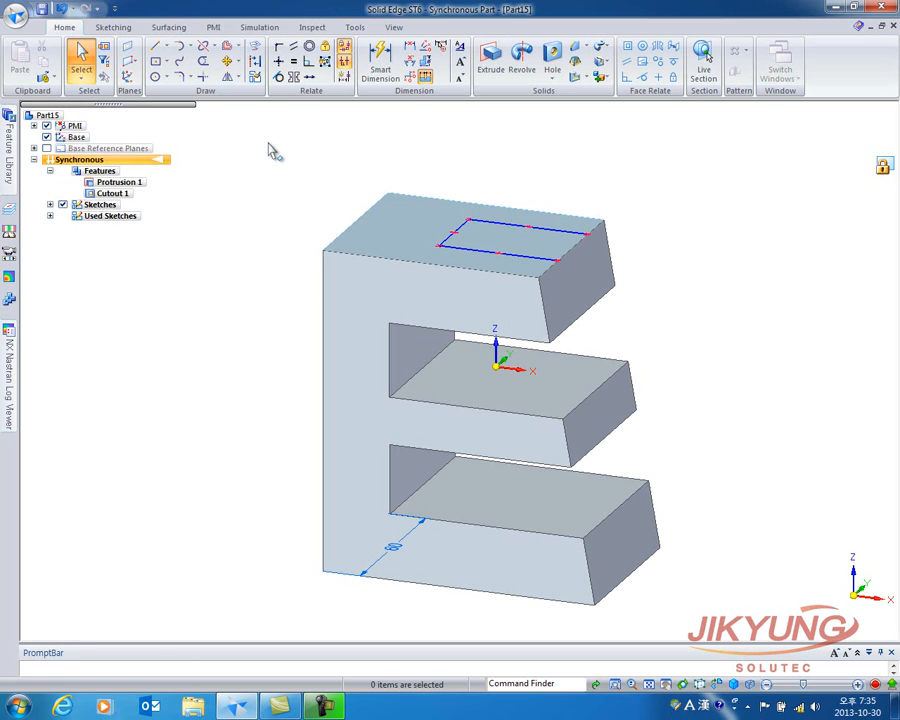
Preview the extrusion of the region between the open sketch and the top face's end edge, using the Closed option.
click(491, 57)
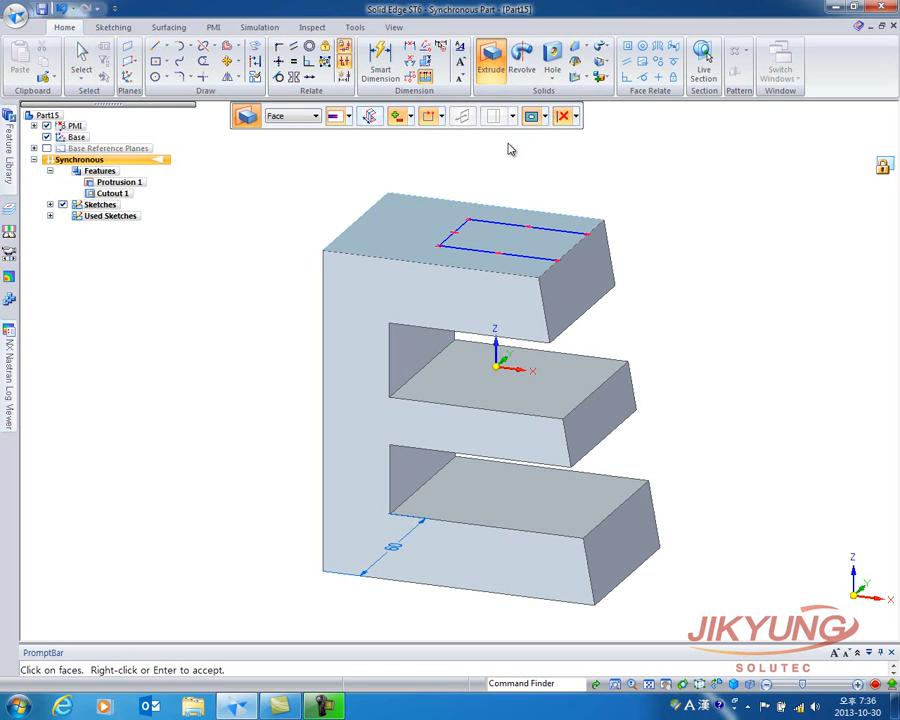
click(441, 117)
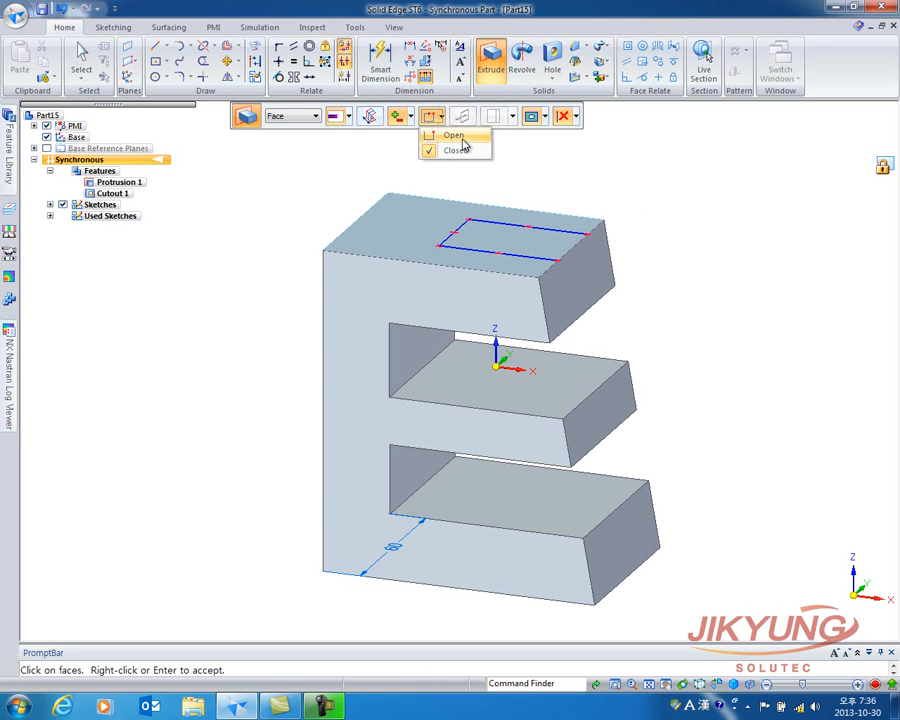
click(459, 151)
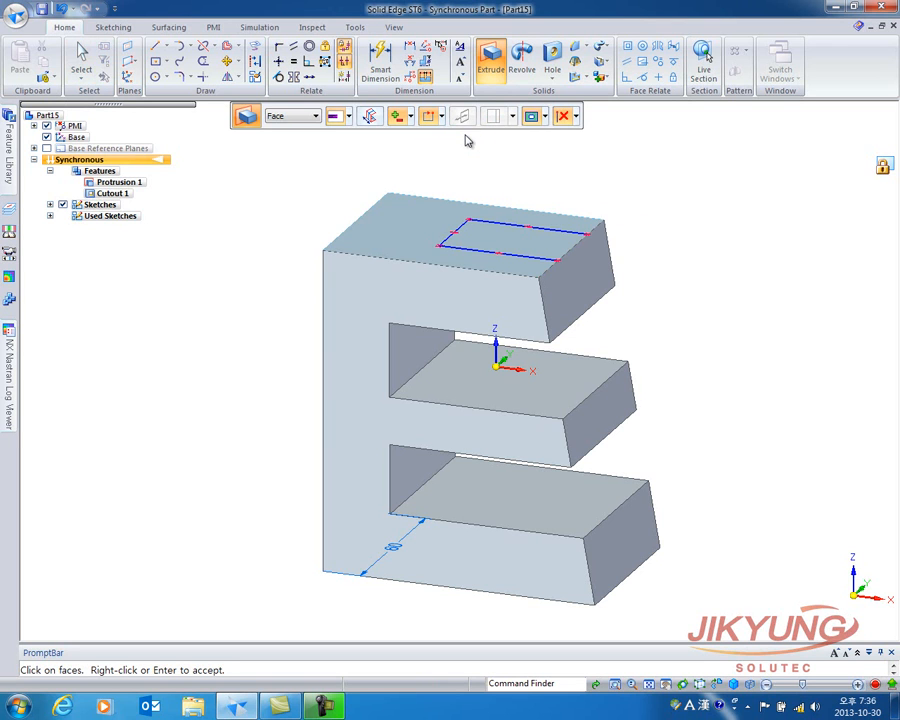
right_click(497, 235)
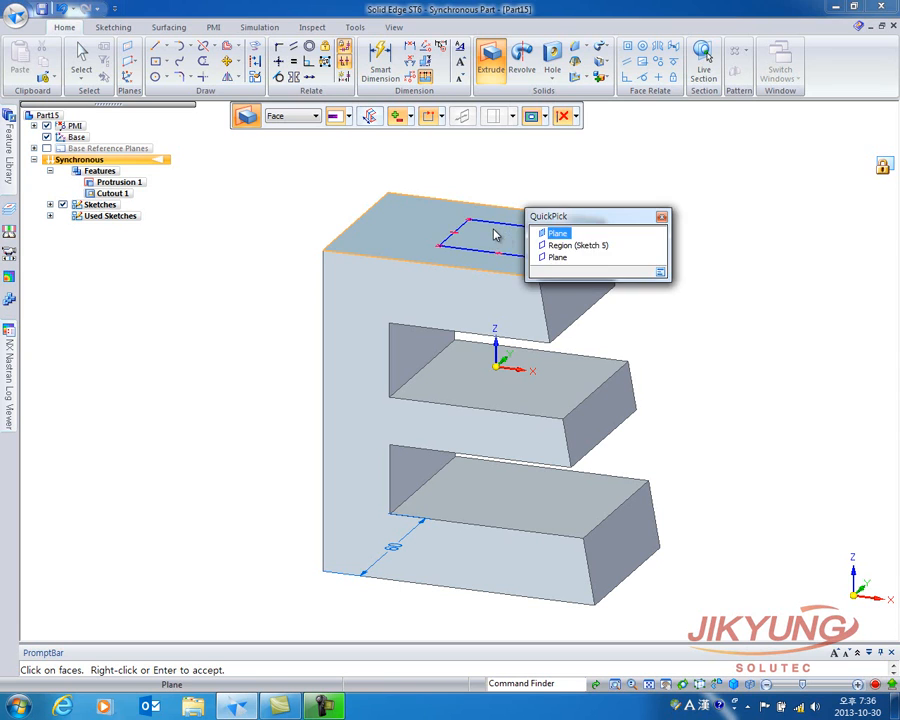
click(550, 243)
right_click(595, 195)
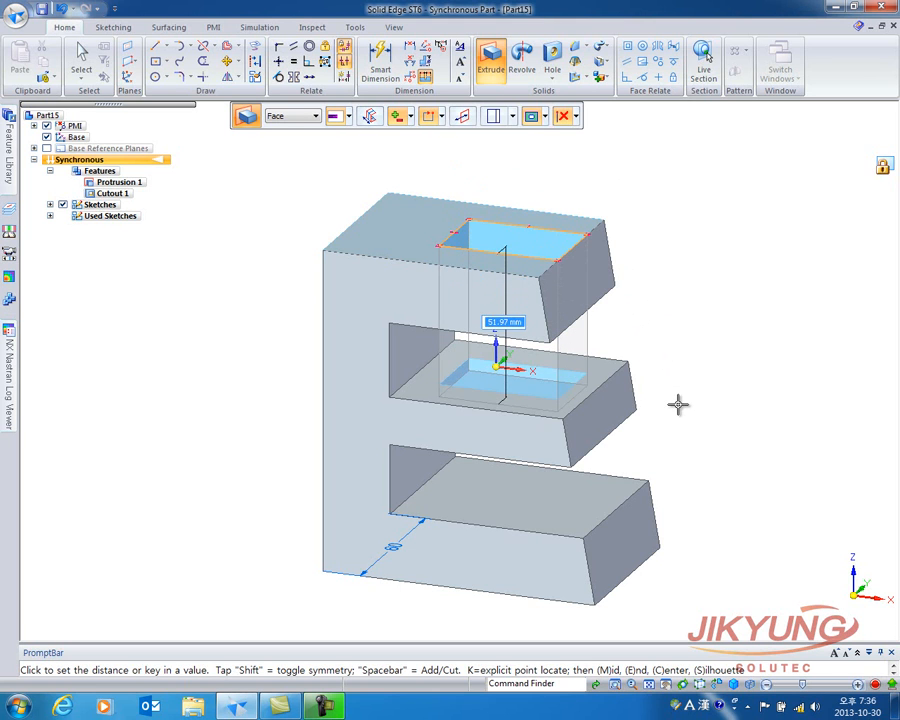
Preview the region's extrusion with the Open option, return to Closed, and leave the command without creating a feature.
click(443, 117)
click(440, 137)
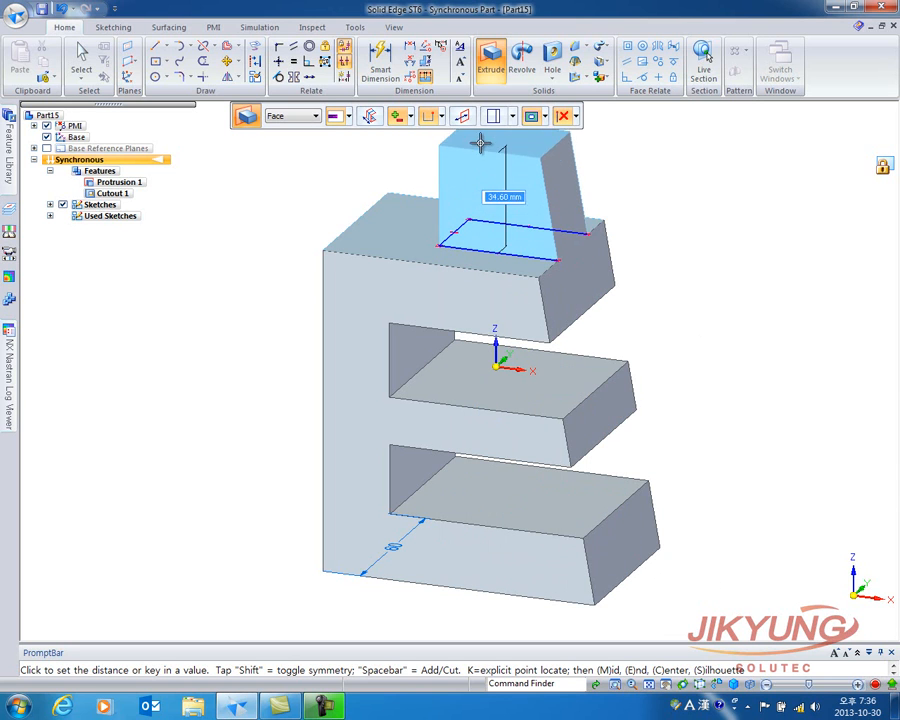
click(441, 116)
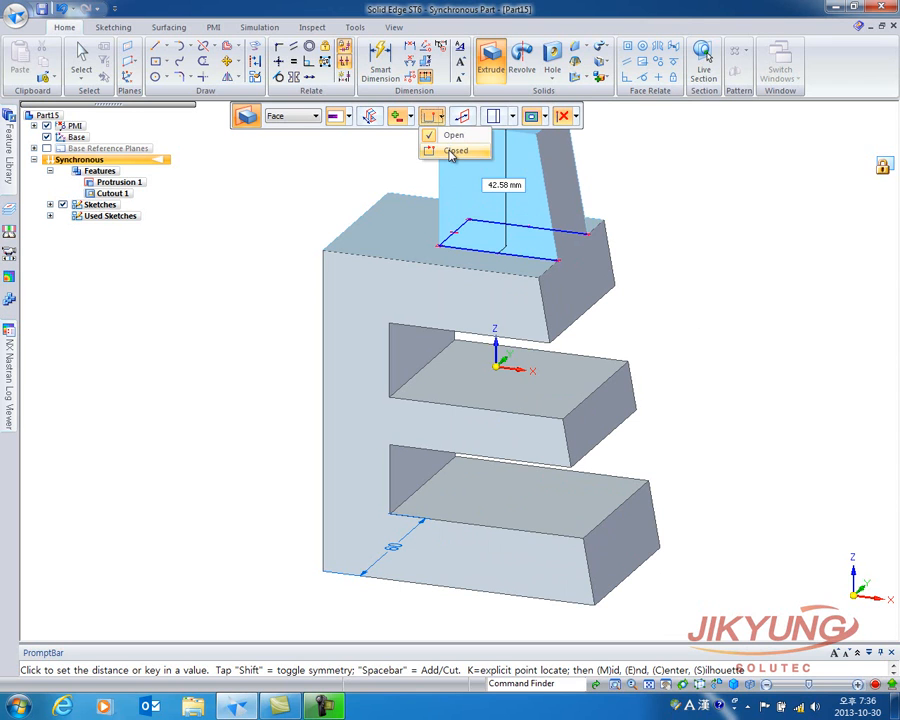
click(453, 151)
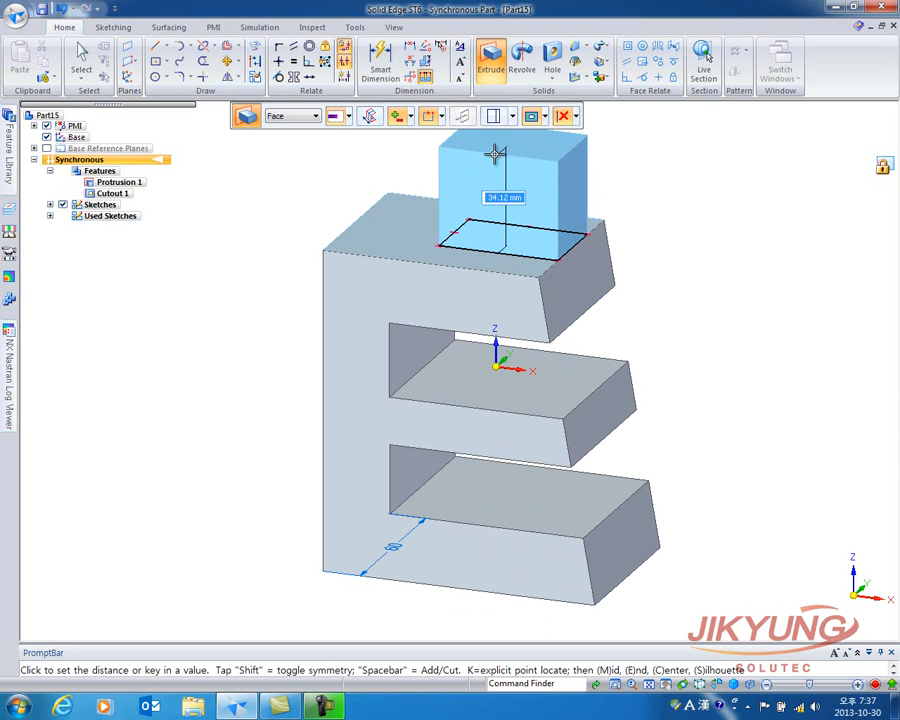
key(Escape)
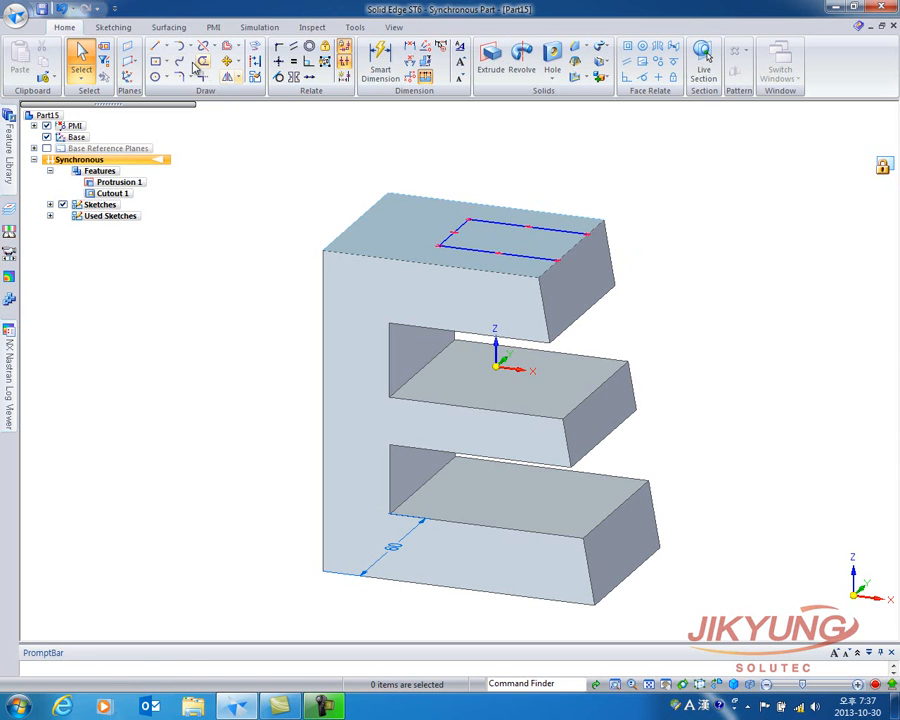
Draw a line across the two long sketch lines on the top face, parallel to the face's end edge.
click(158, 47)
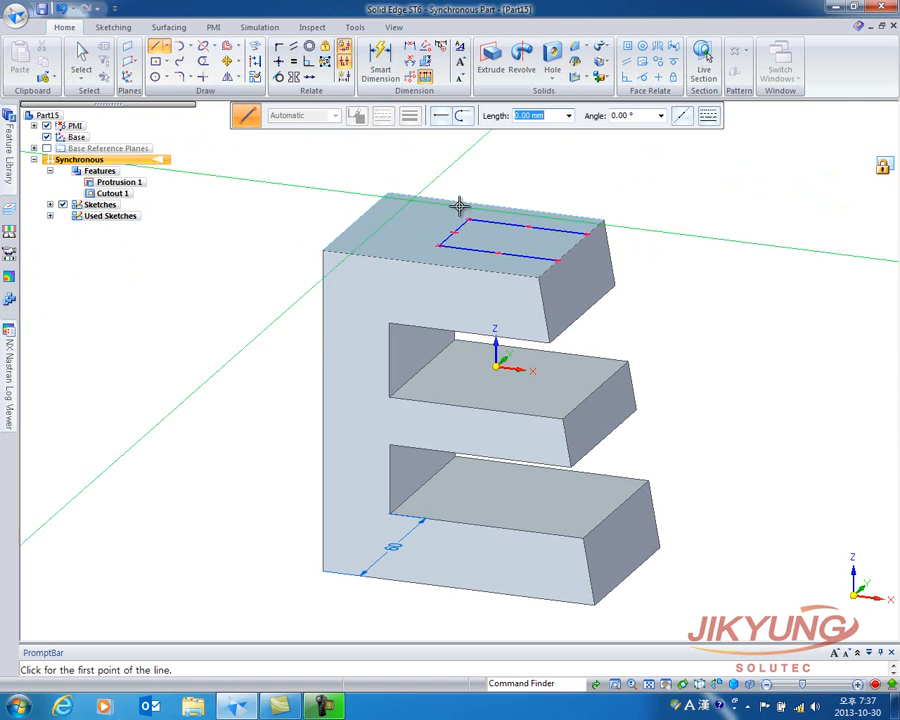
click(546, 221)
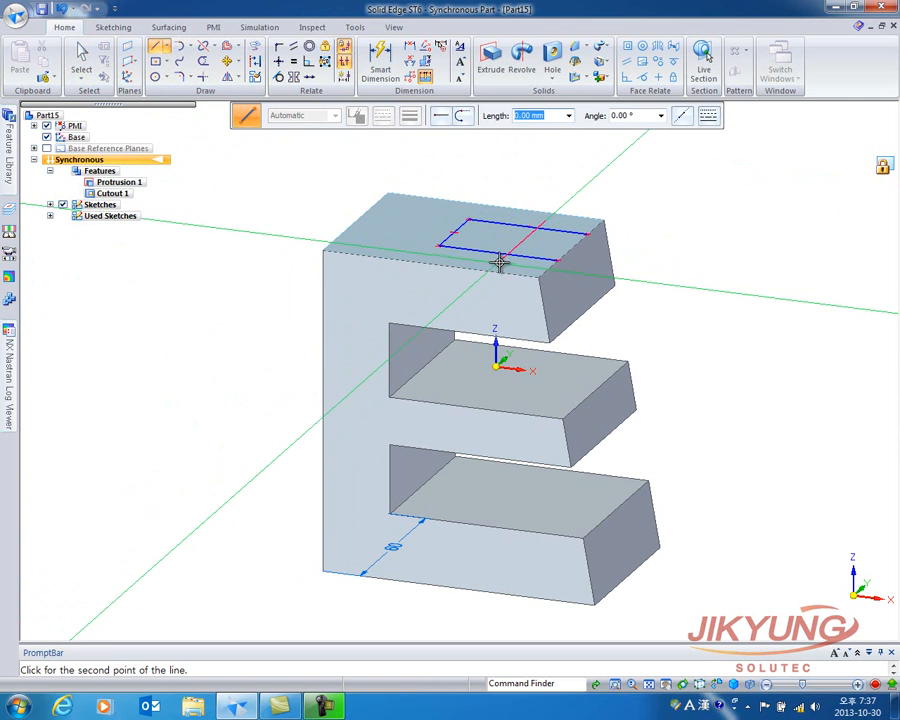
right_click(701, 270)
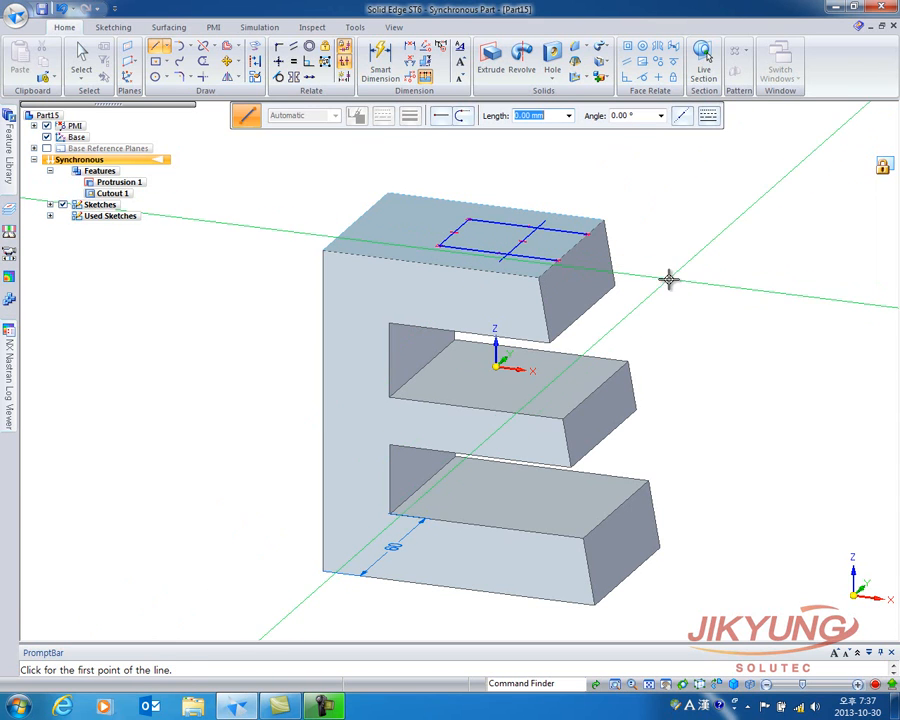
Trim both crossings of the new line with the long sketch lines into corners to form a closed rectangle.
click(204, 79)
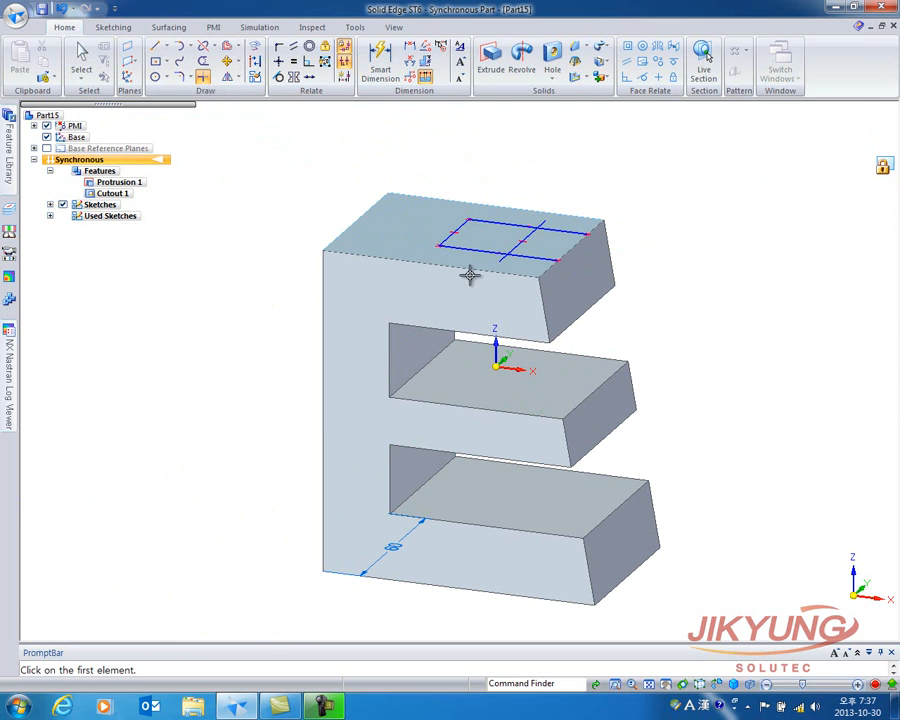
click(487, 250)
click(530, 252)
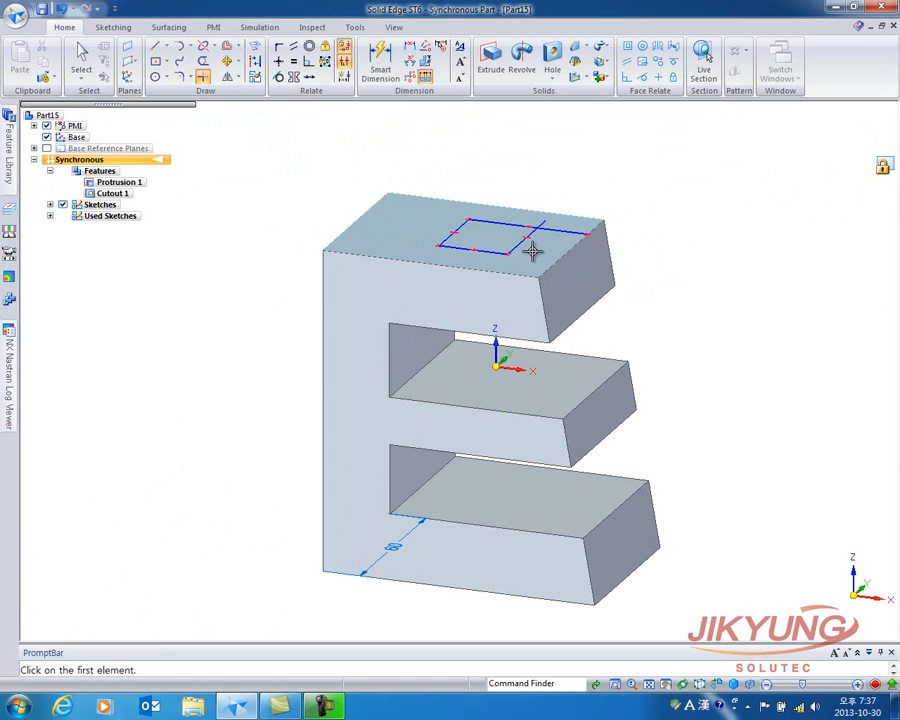
click(535, 235)
click(505, 221)
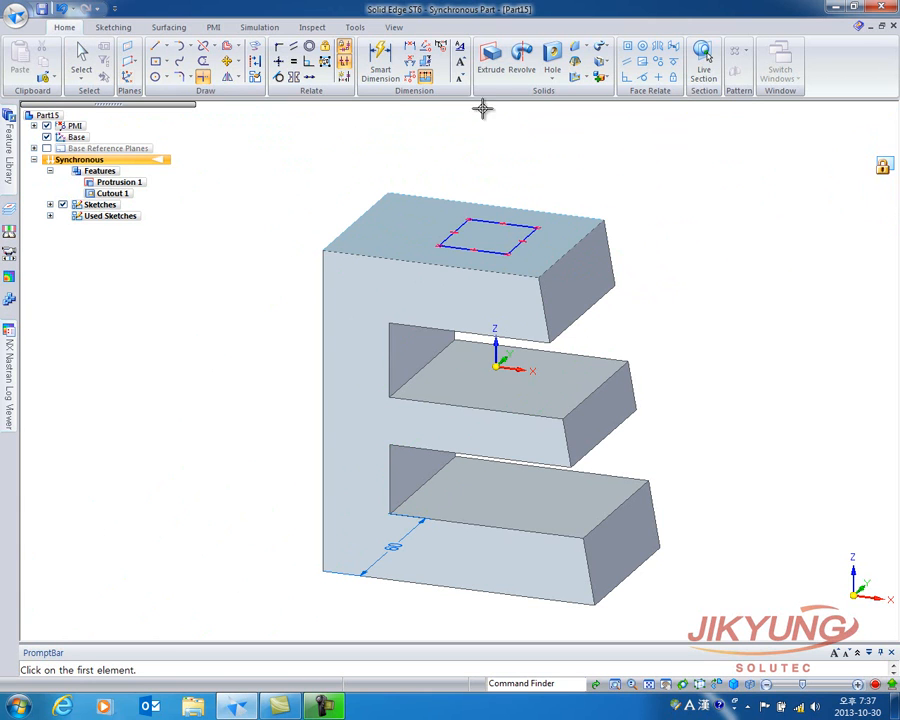
Set up an extrusion of the closed rectangle region with Draft treatment at an angle of 5°.
click(493, 70)
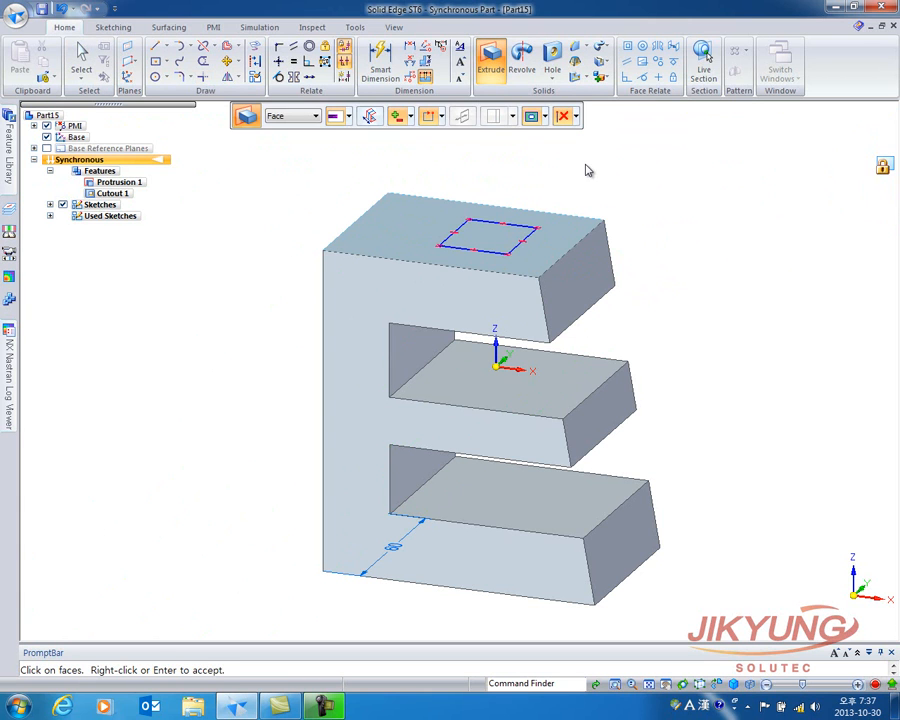
right_click(489, 245)
click(569, 256)
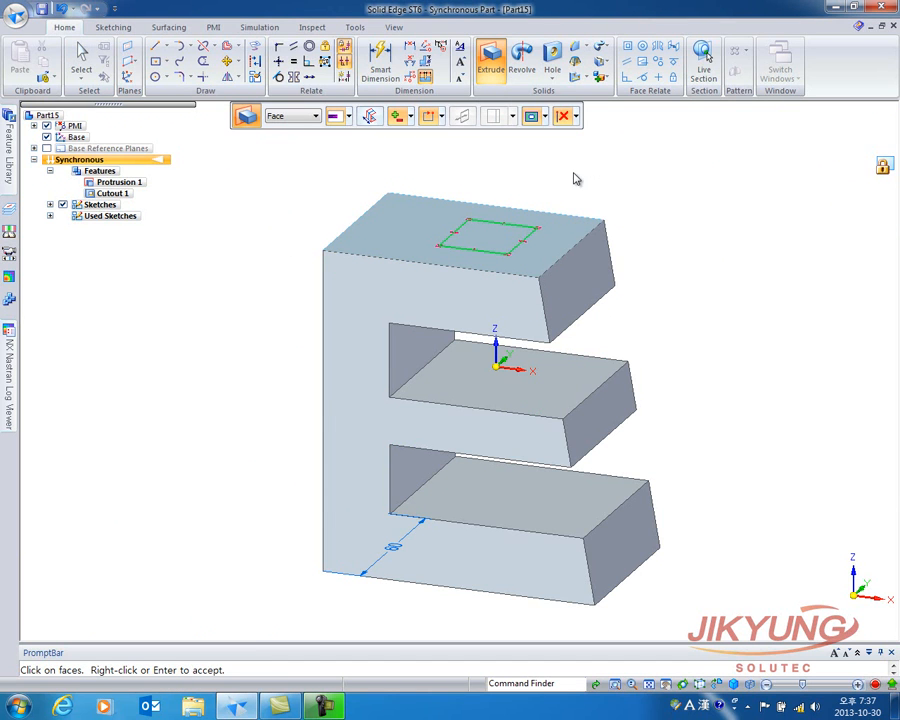
right_click(605, 173)
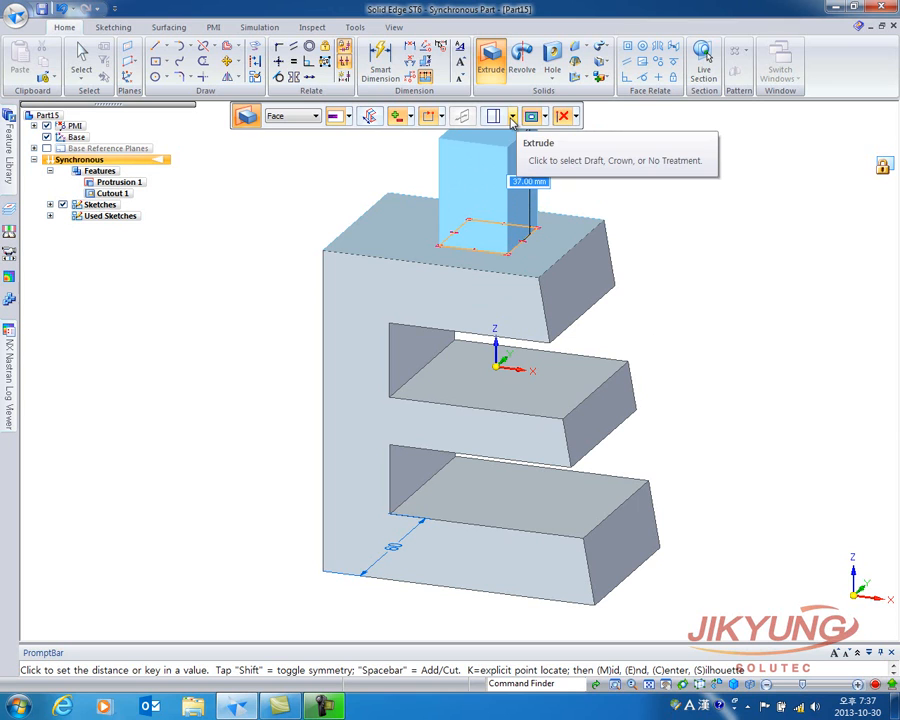
click(512, 117)
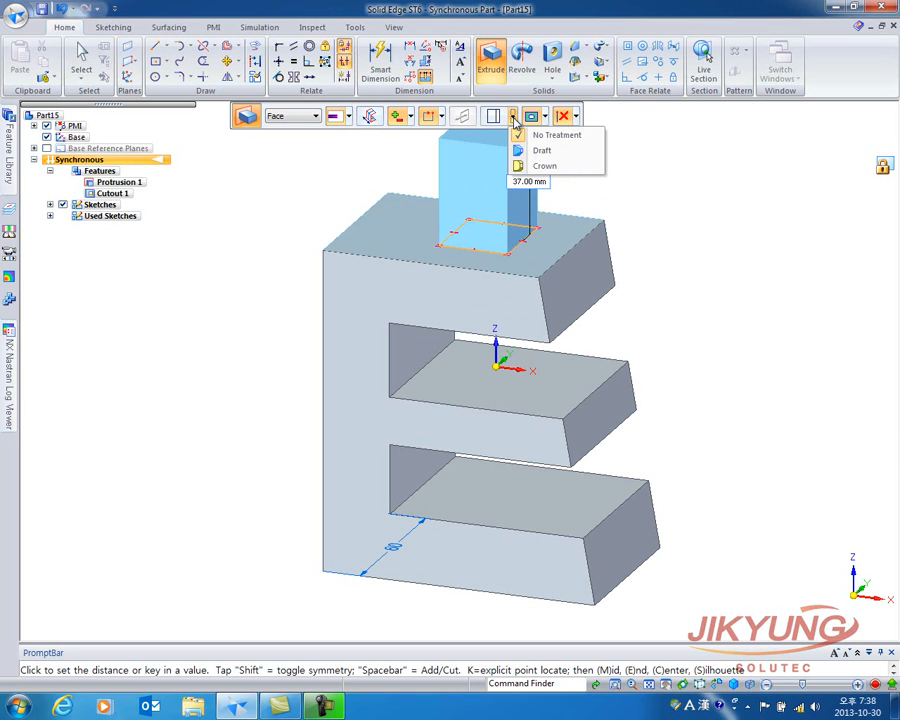
click(565, 152)
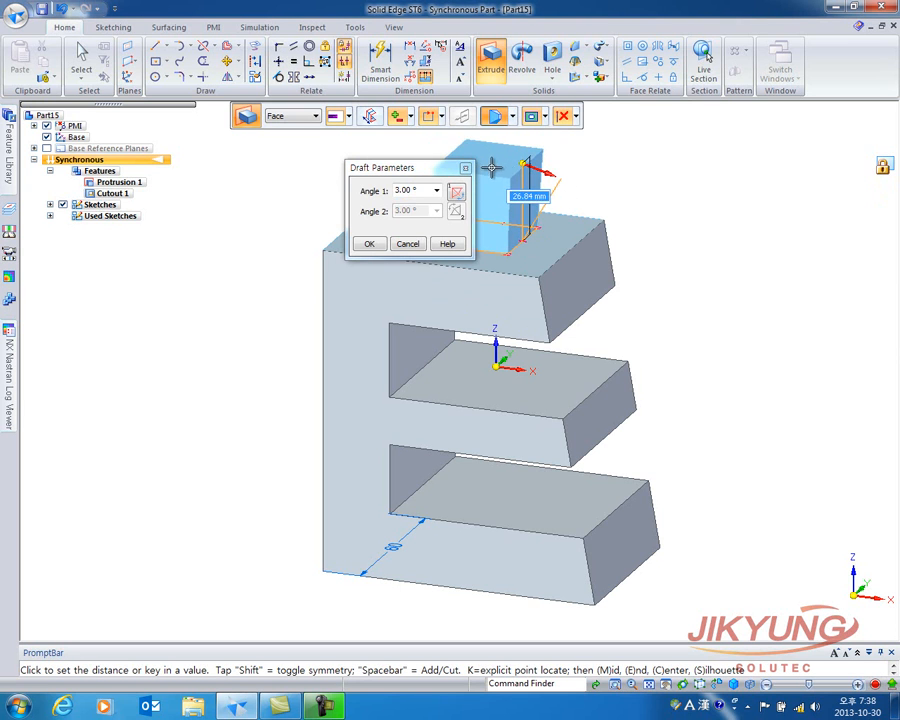
click(424, 191)
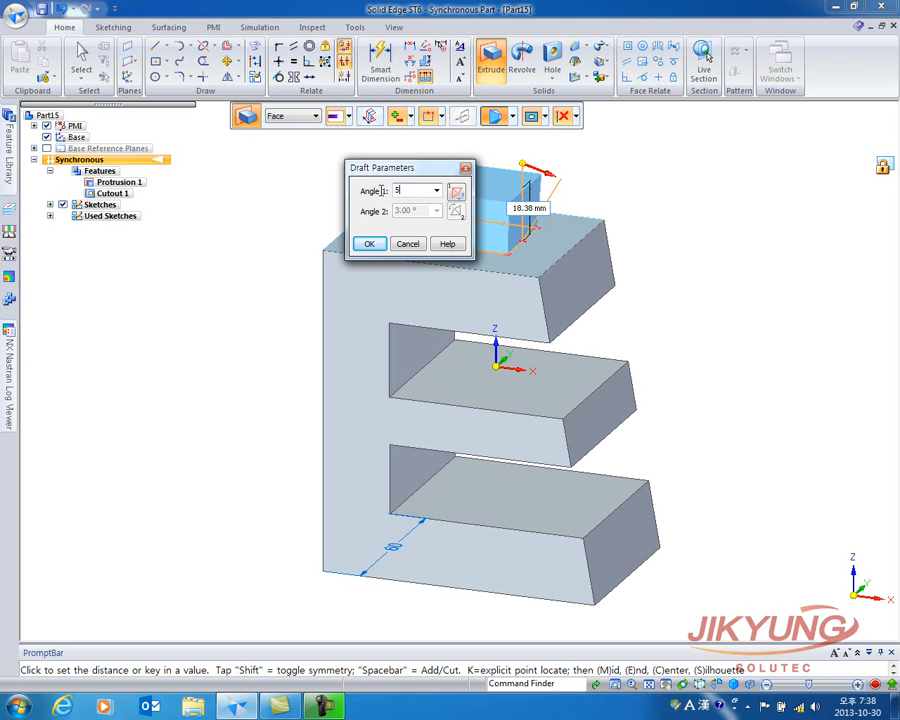
text(5)
click(369, 243)
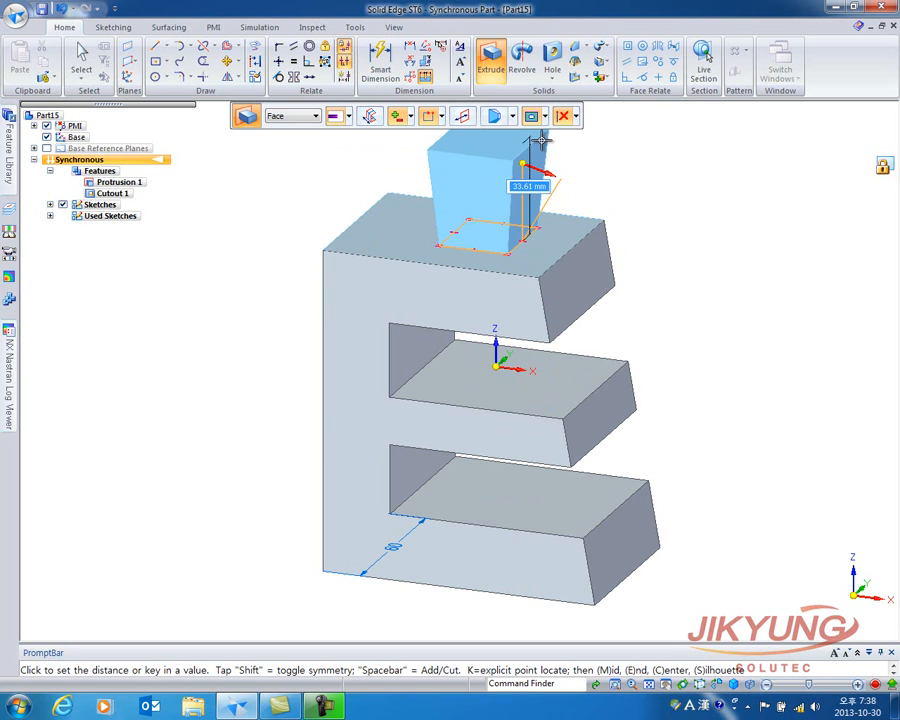
Flip the 5° draft direction inward and preview the tapered extrusion above and through the part.
click(497, 117)
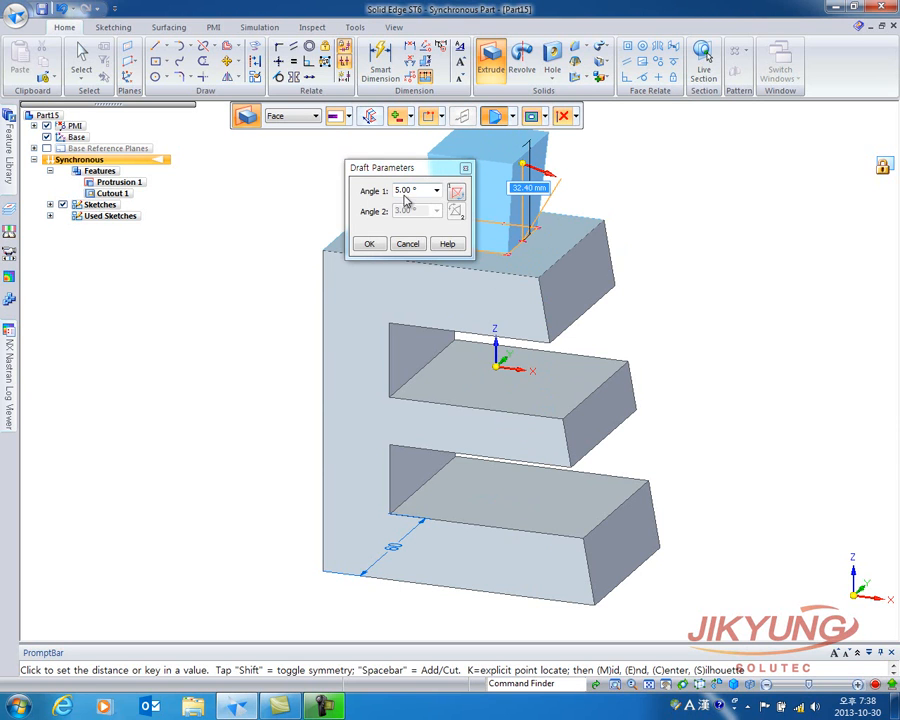
drag(436, 171, 258, 155)
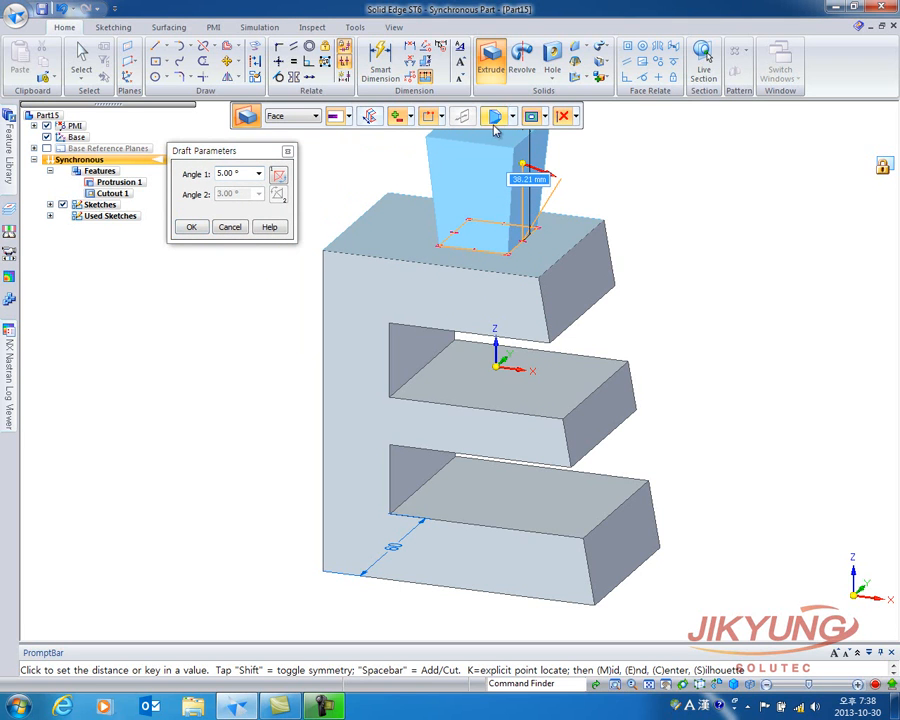
click(281, 180)
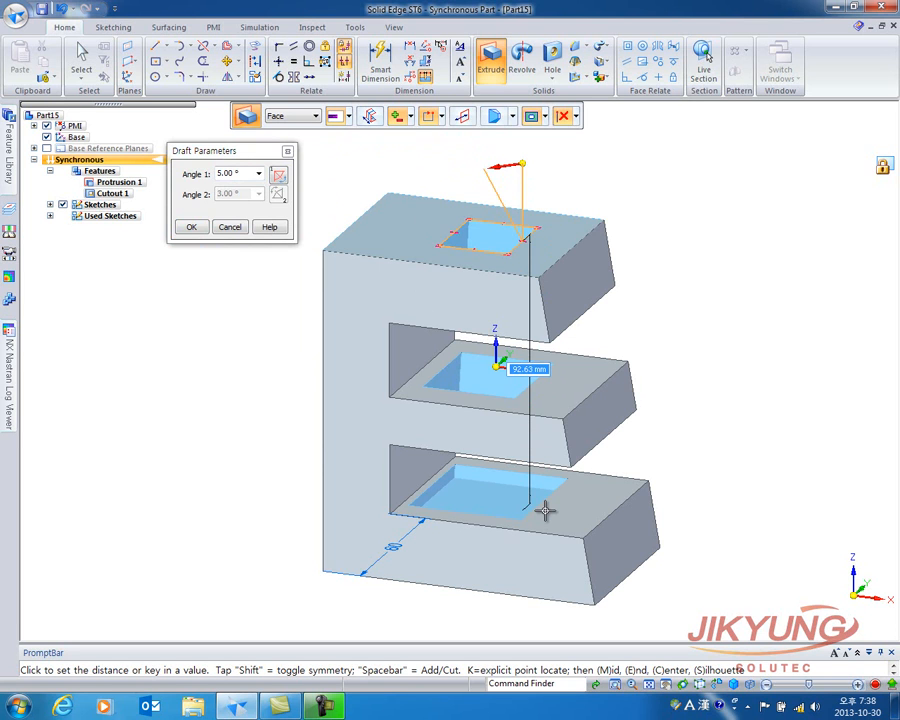
Complete the 5° drafted extrusion upward from the part's top face and leave the Extrude command.
click(513, 116)
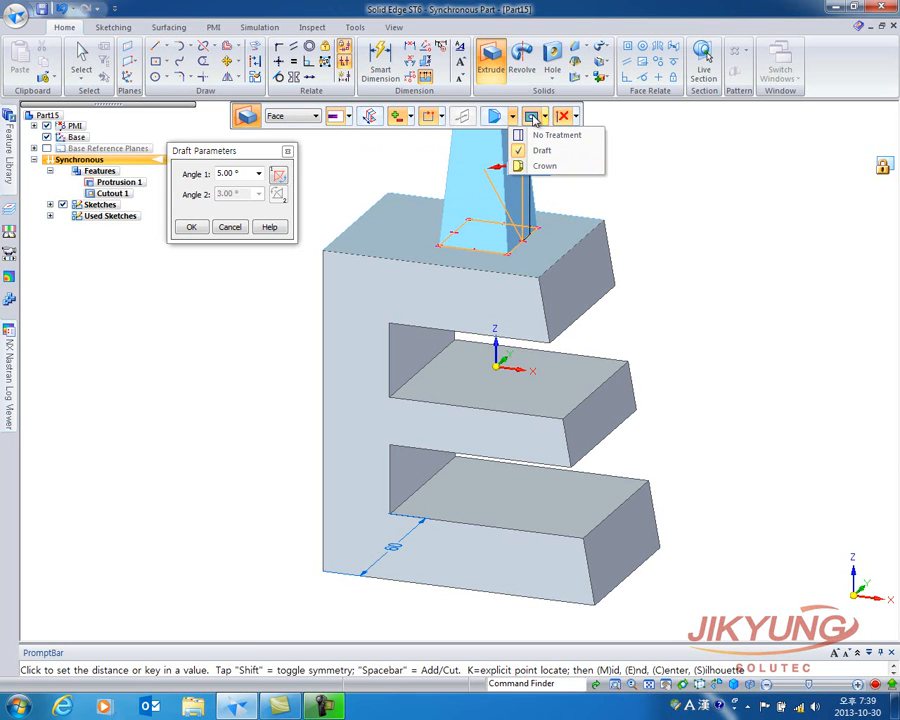
click(77, 54)
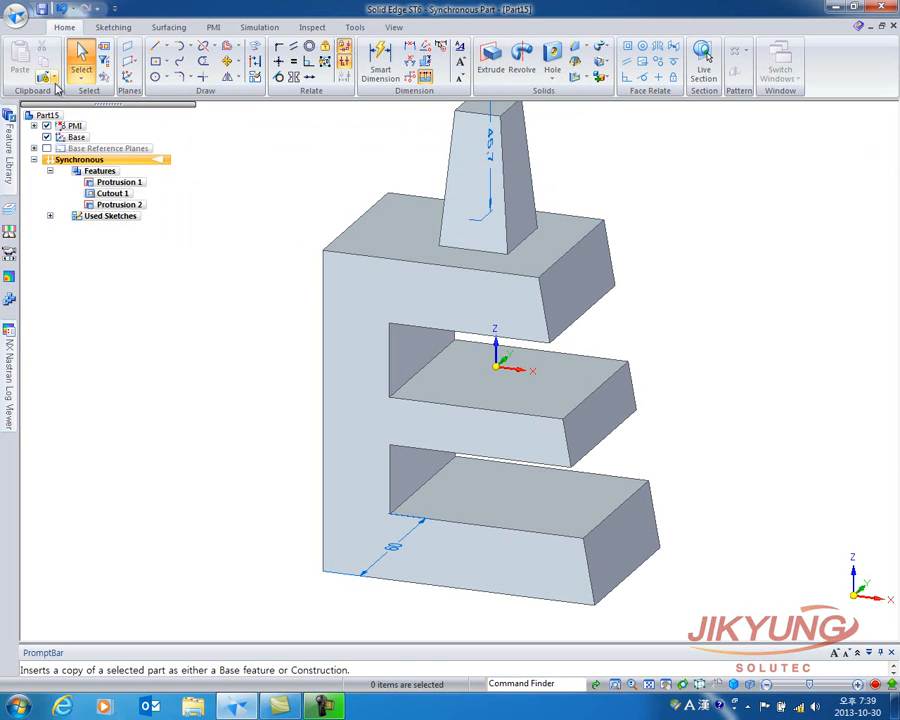
Create a new ISO Part document from the default template.
click(15, 18)
mouse_move(60, 48)
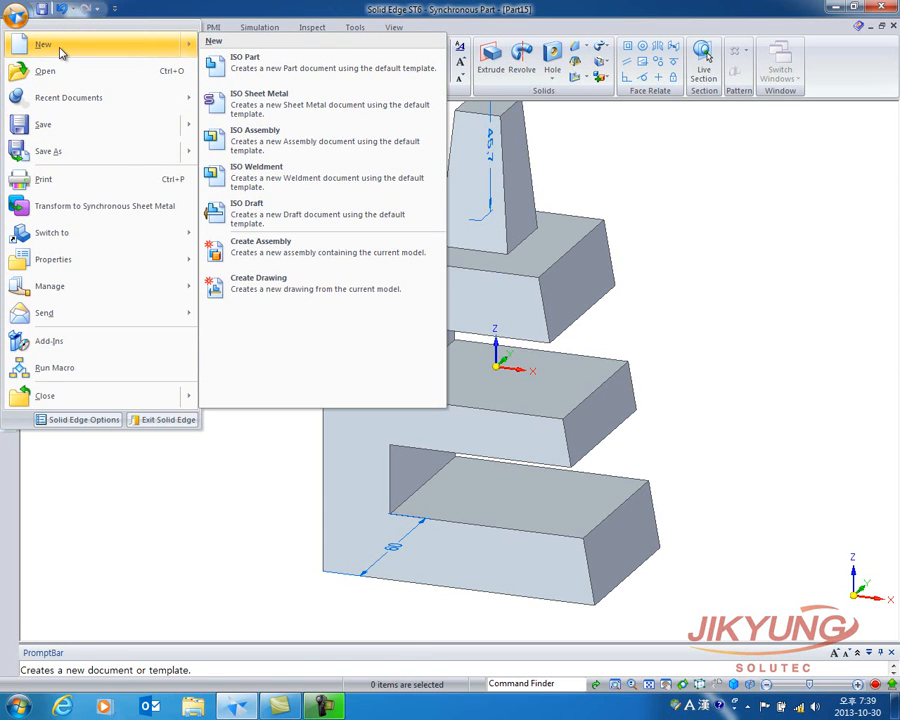
click(268, 75)
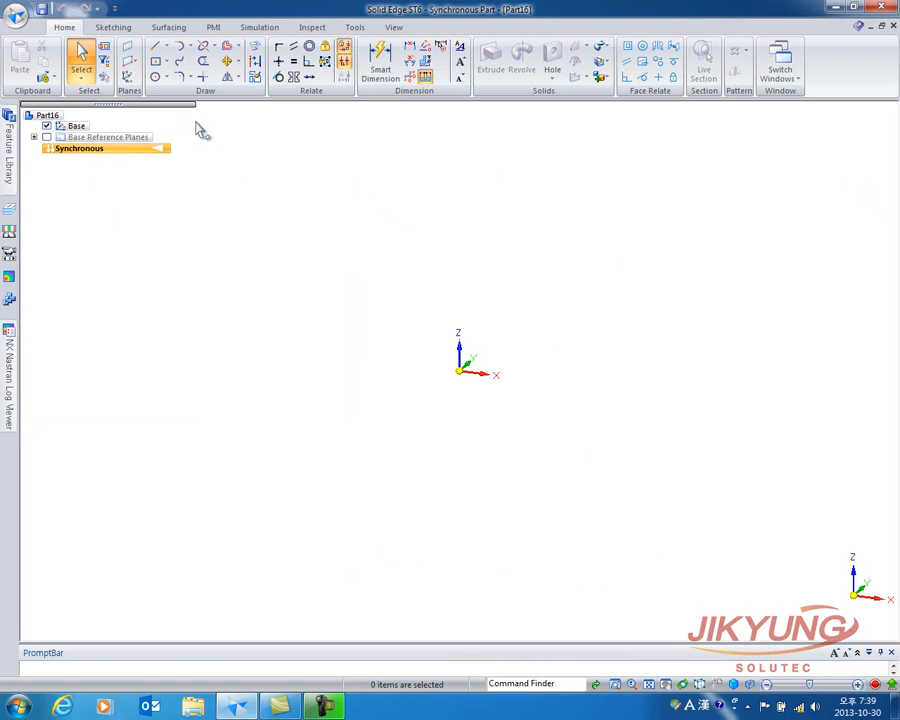
Lock the vertical XZ base plane and sketch a rectangle centred on the origin.
click(157, 63)
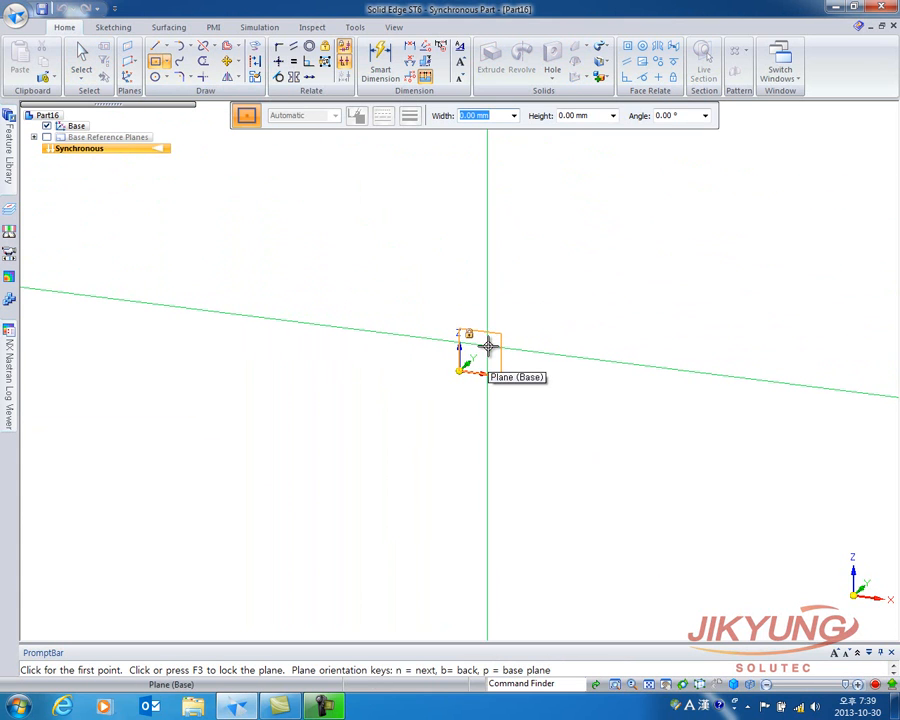
key(F3)
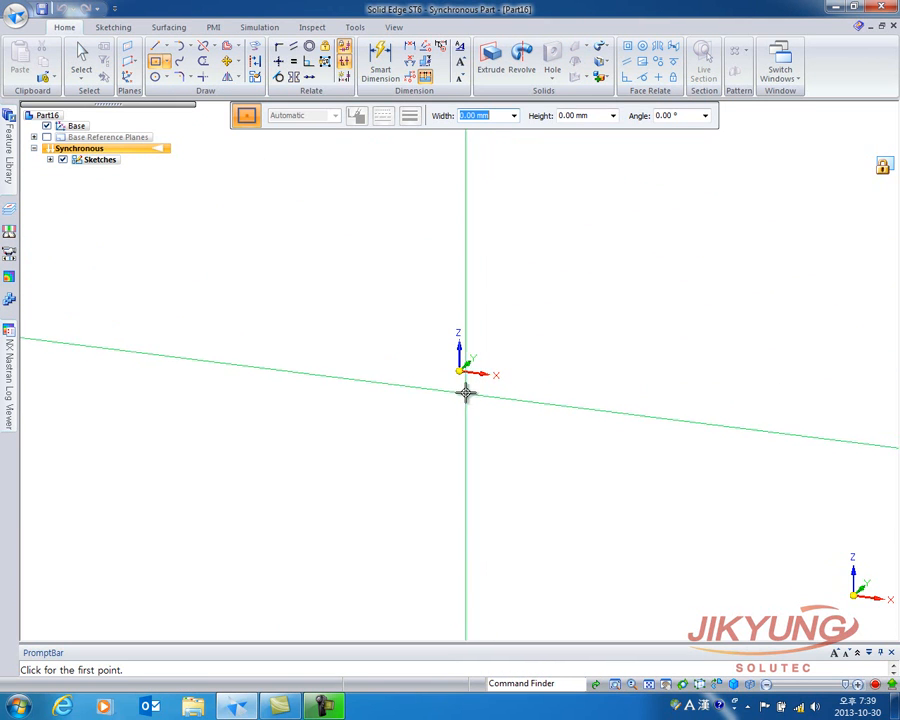
click(457, 372)
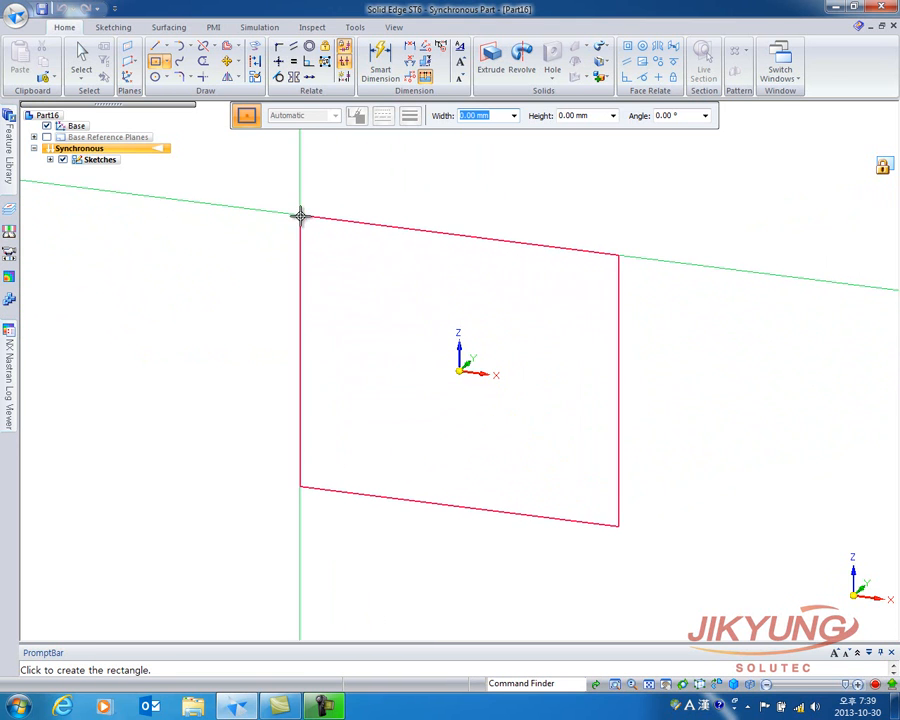
click(301, 224)
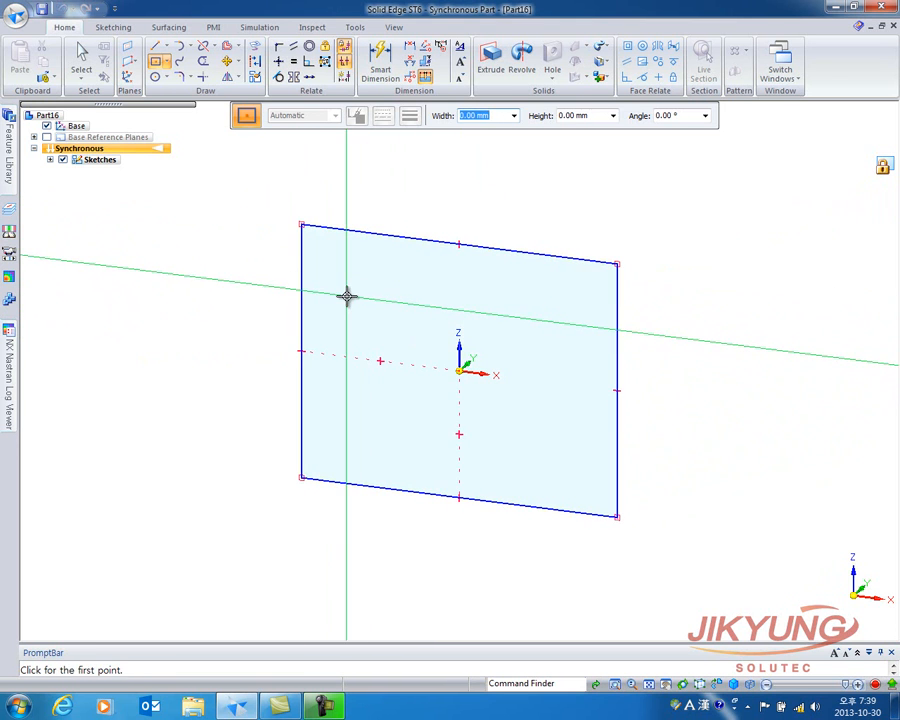
Draw a circle about 44 mm in diameter centred on the origin inside the rectangle.
click(156, 82)
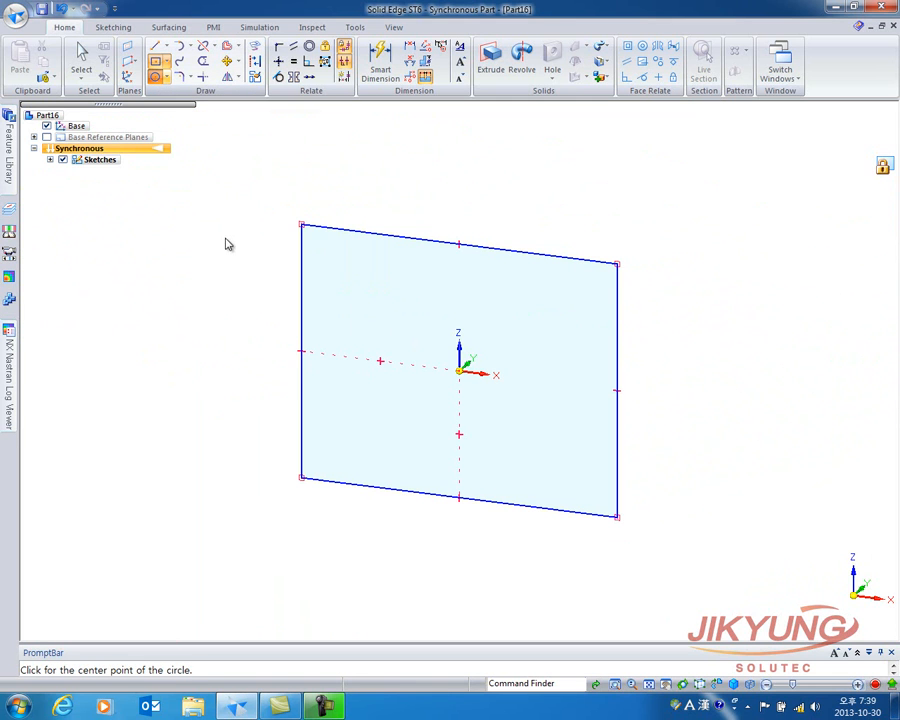
click(458, 371)
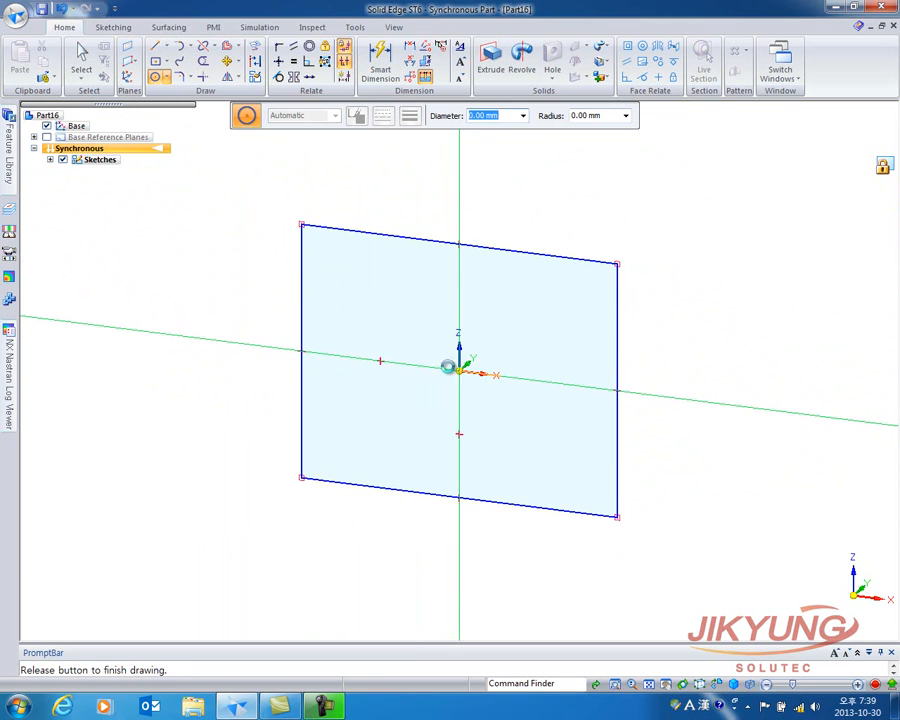
click(408, 327)
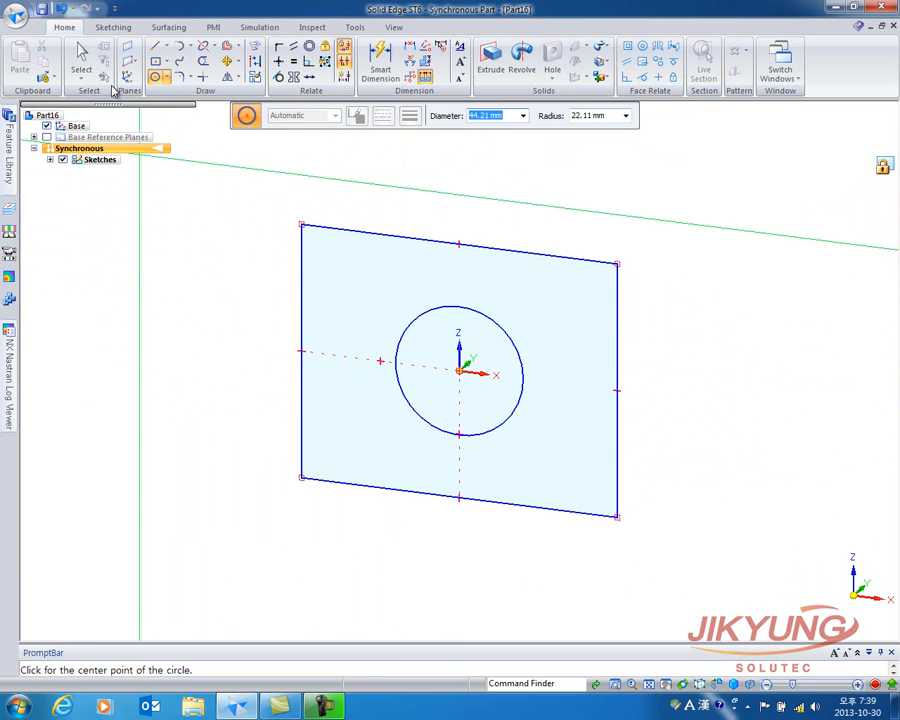
click(81, 58)
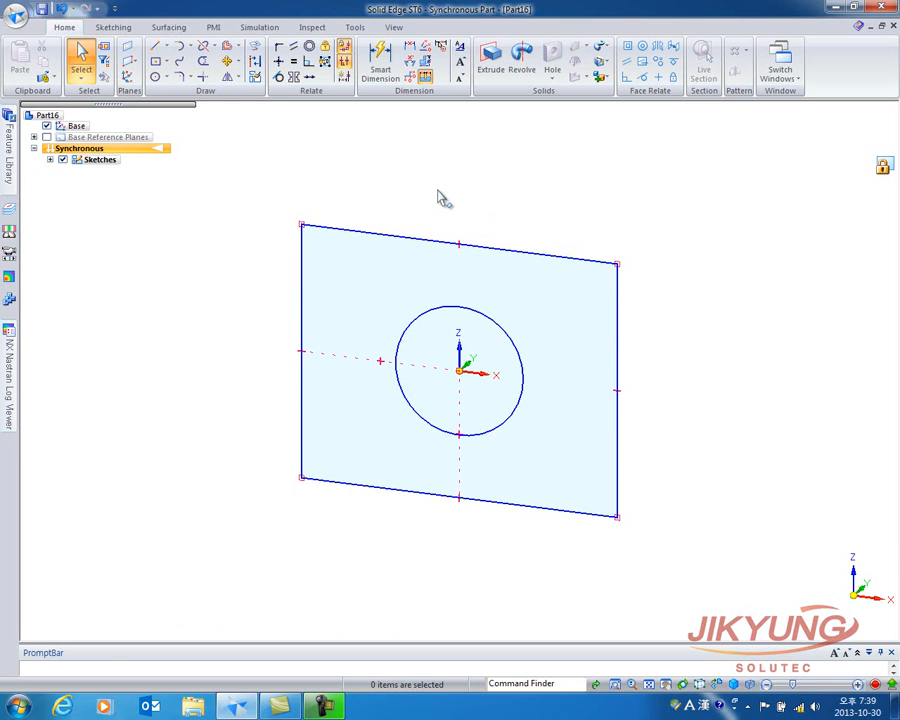
Preview extruding the region between the rectangle and the circle with internal loops included.
click(491, 58)
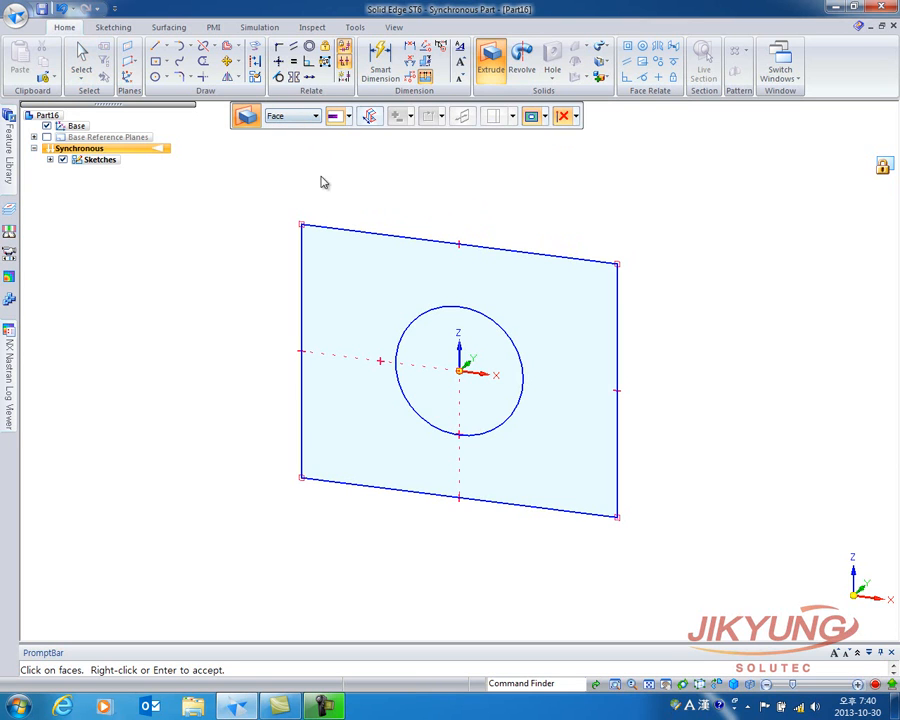
click(417, 292)
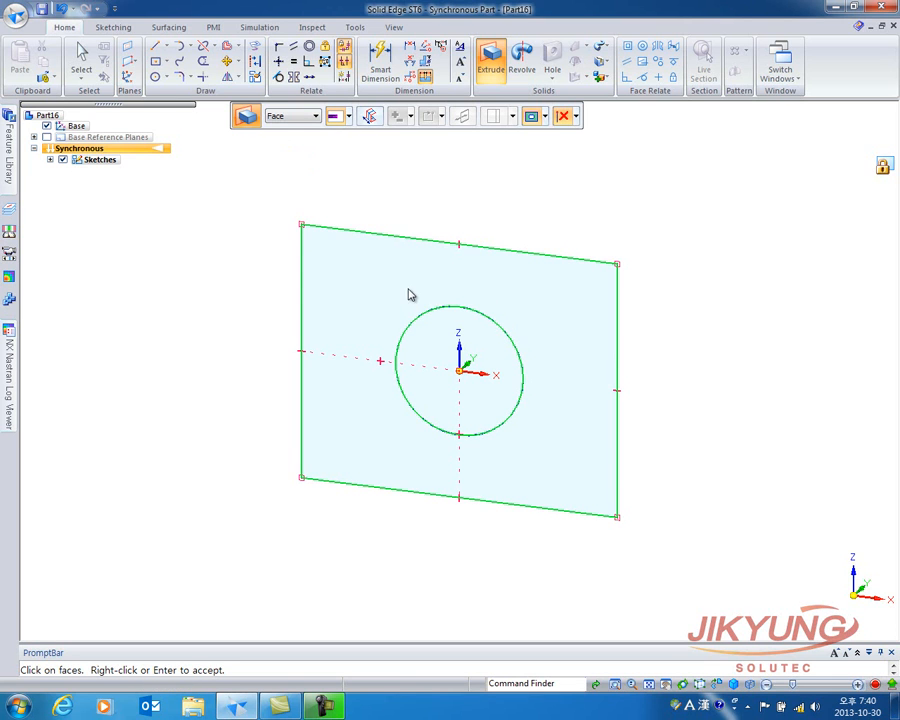
right_click(488, 188)
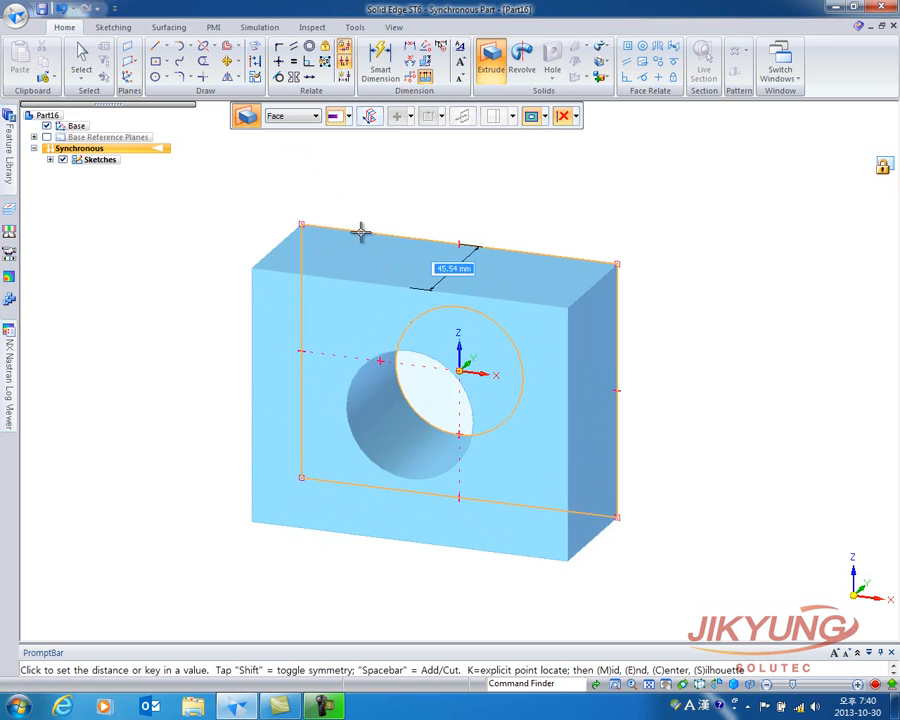
Preview the extrusion with Exclude Internal Loops and with Use Only Internal Loops, and leave the command without placing it.
click(545, 117)
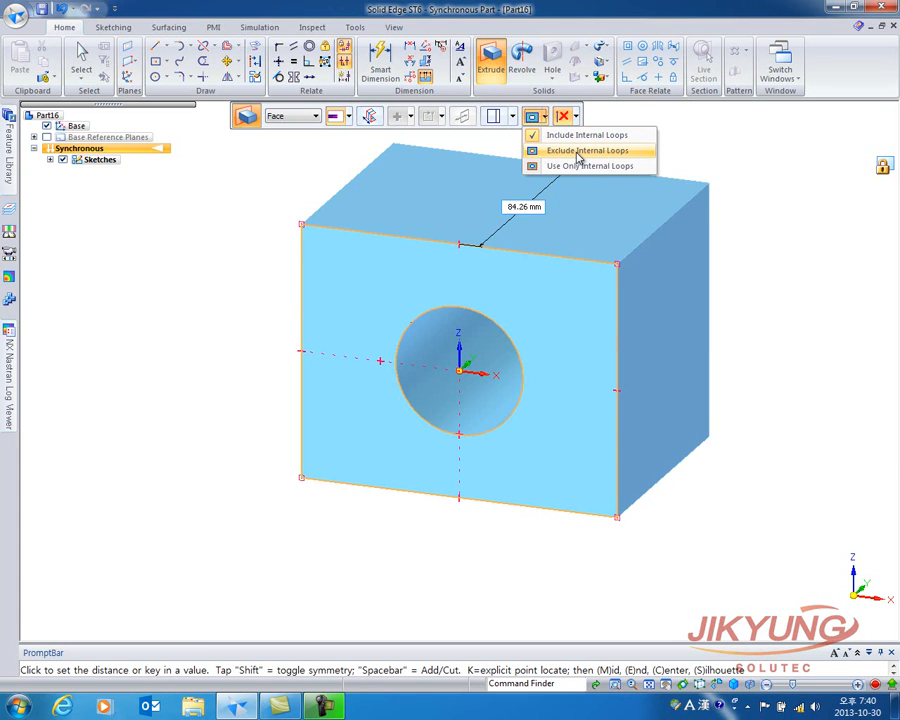
click(577, 153)
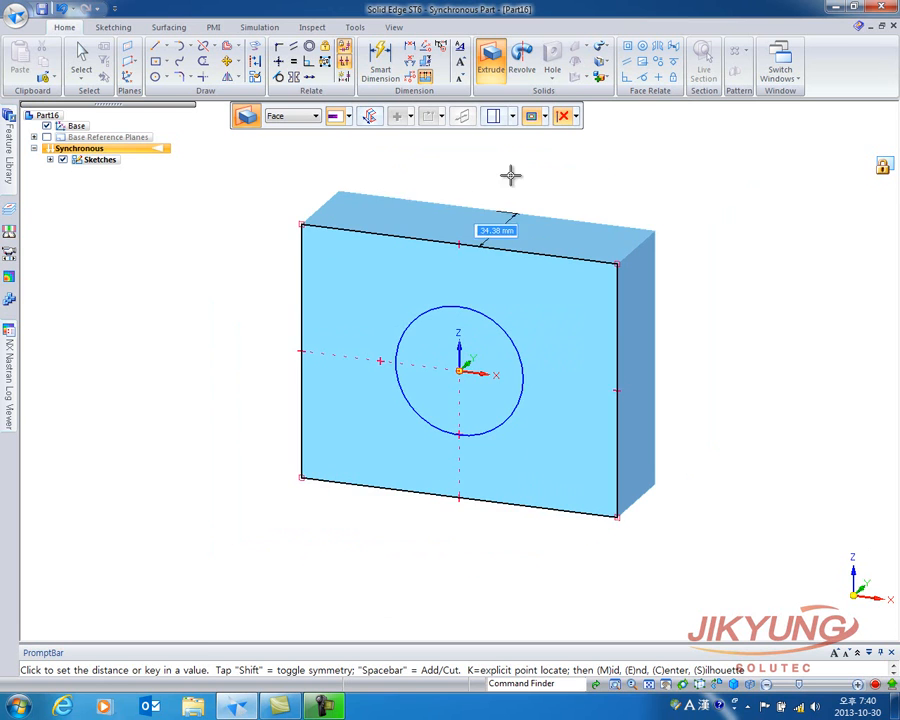
click(544, 116)
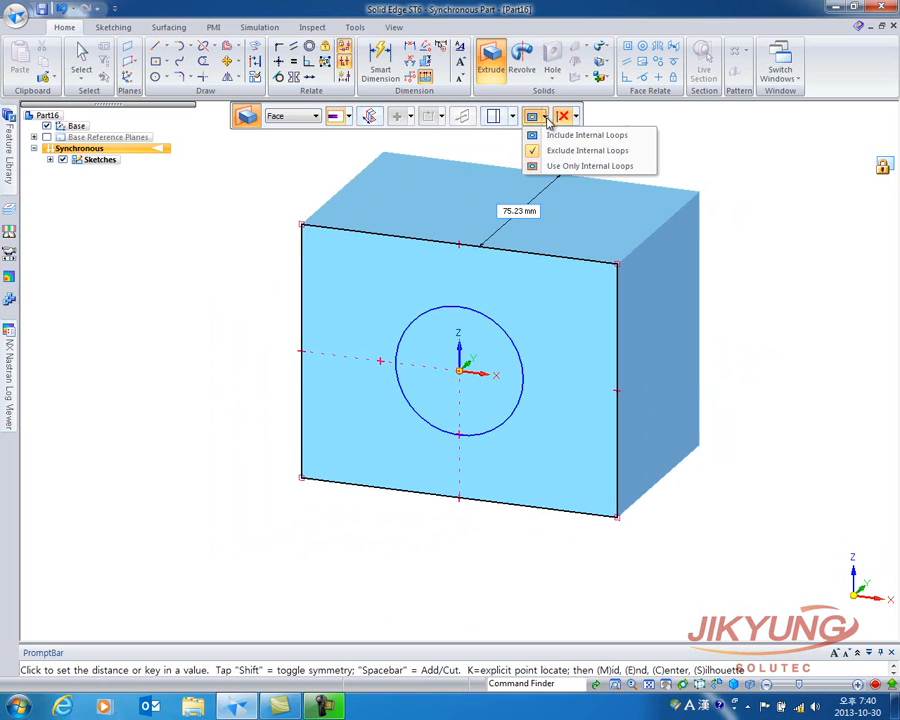
click(600, 167)
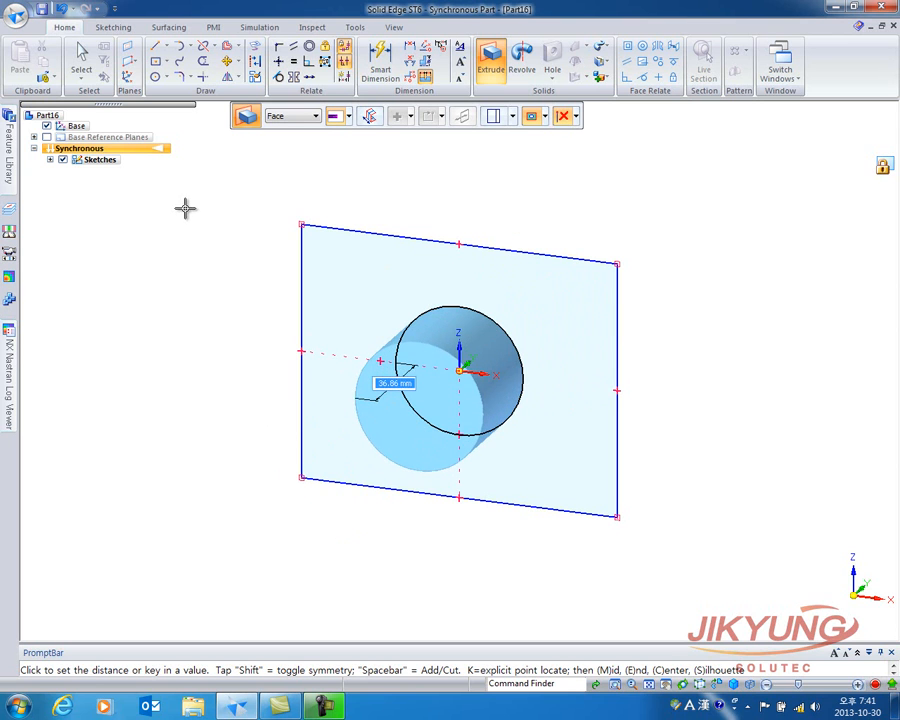
click(87, 76)
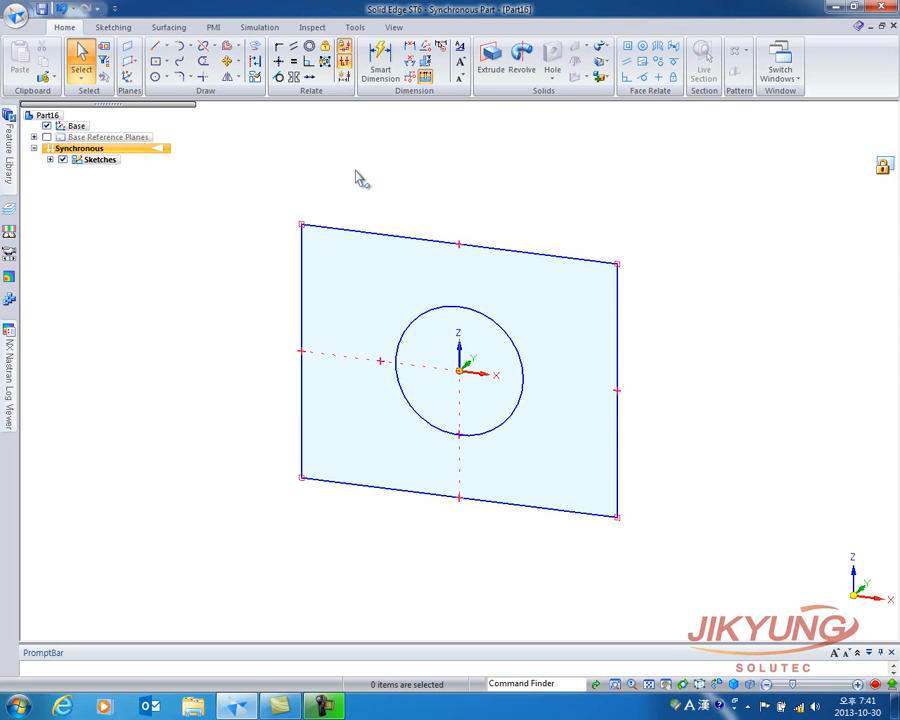
Start another new ISO Part document for a revolved shape.
click(18, 18)
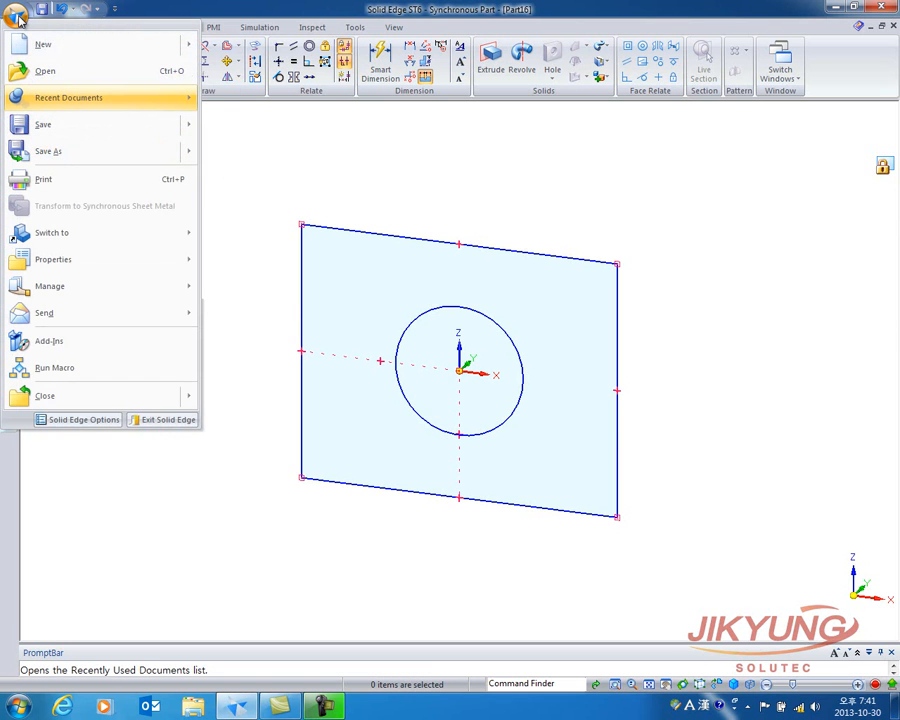
mouse_move(72, 57)
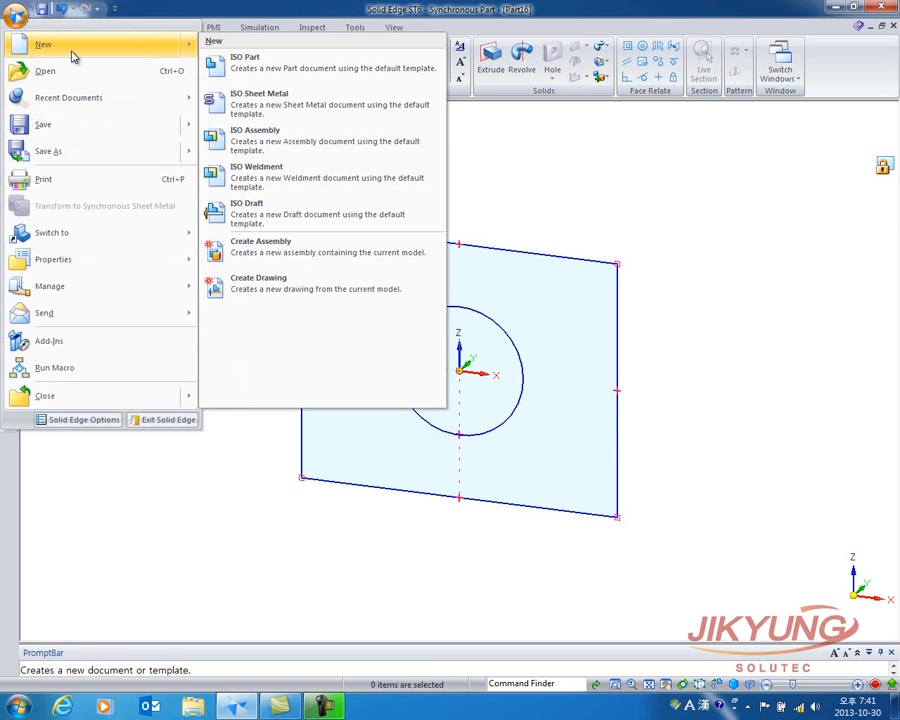
click(275, 70)
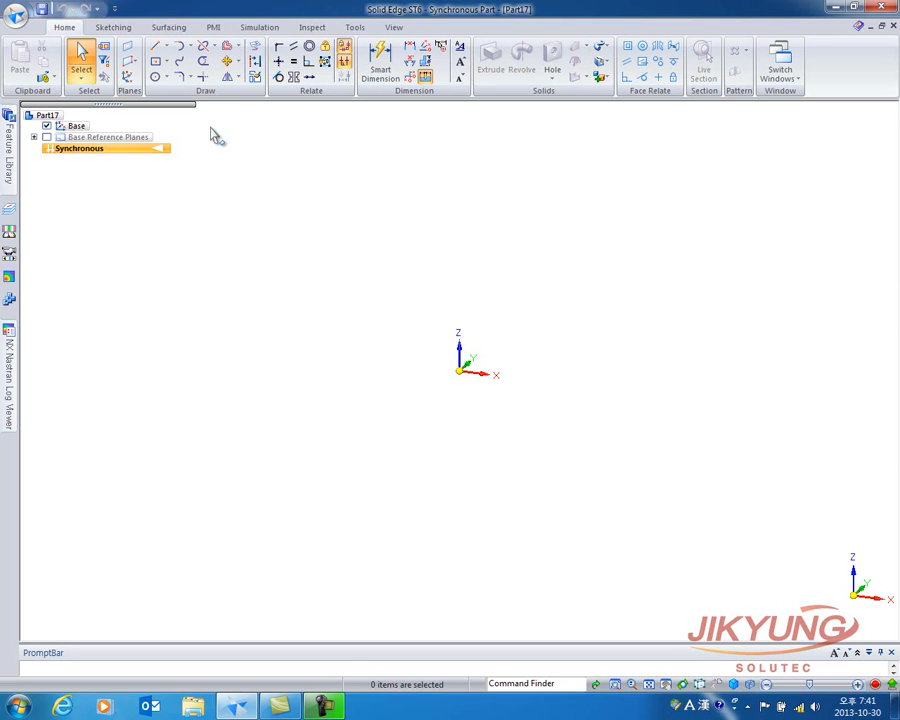
Lock the vertical XZ base plane and draw a vertical axis line about 58 mm long upward from the origin.
click(154, 48)
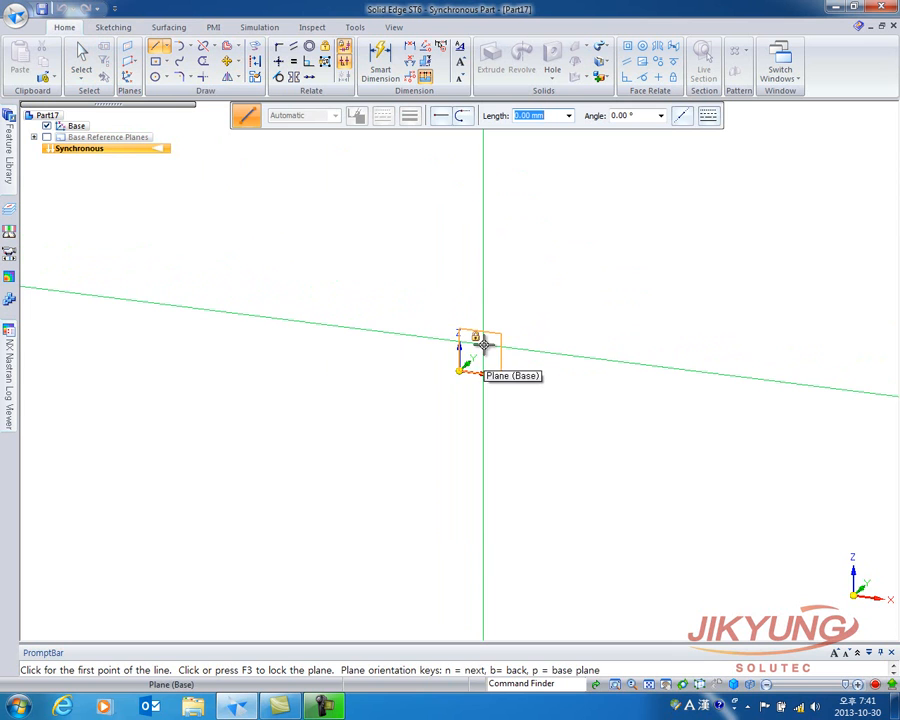
key(F3)
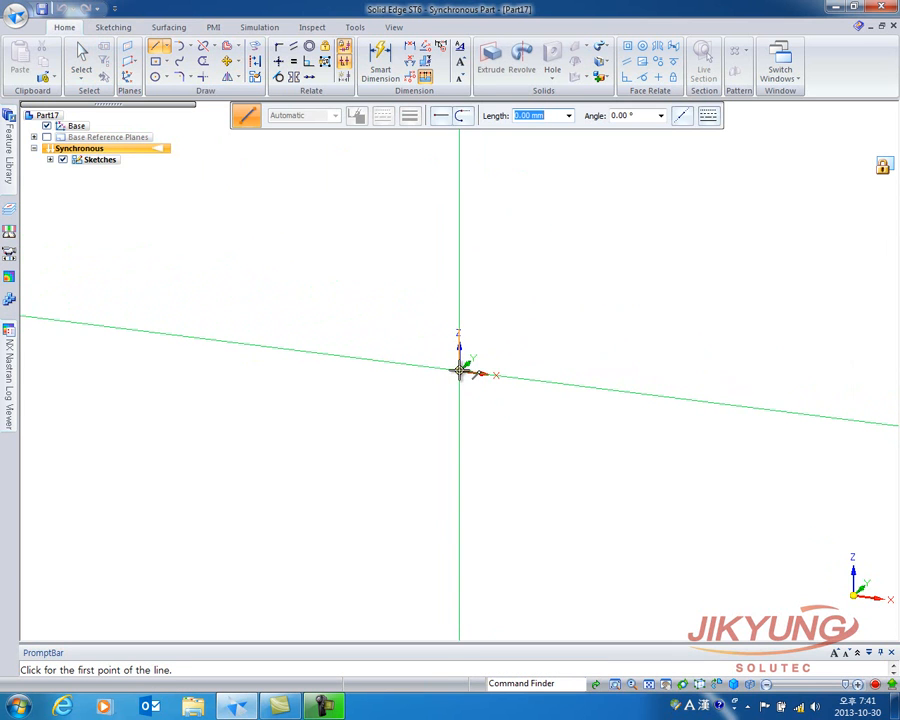
click(458, 370)
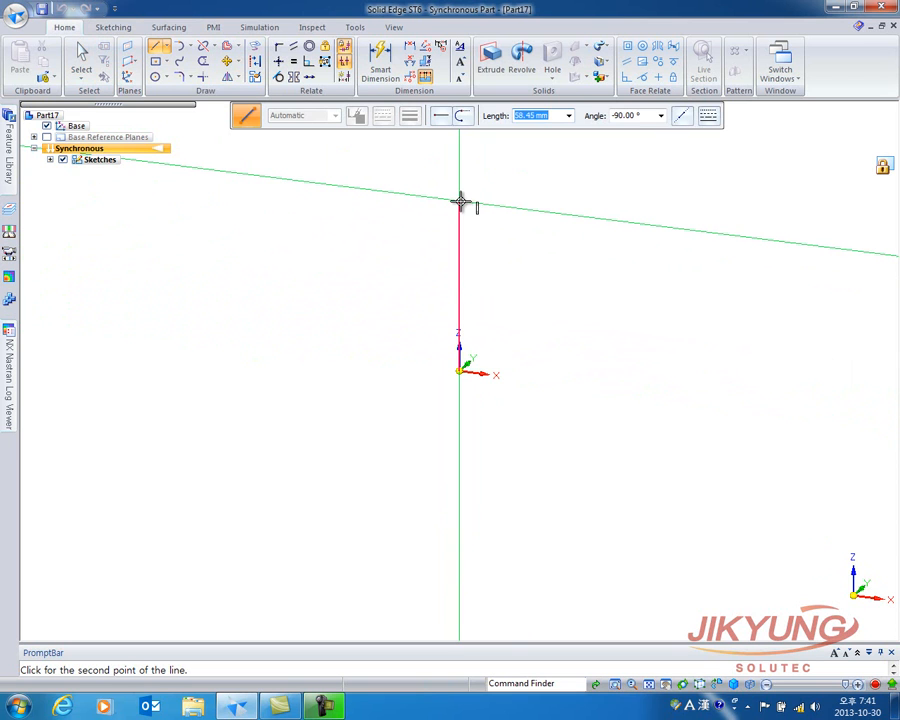
click(459, 201)
key(Escape)
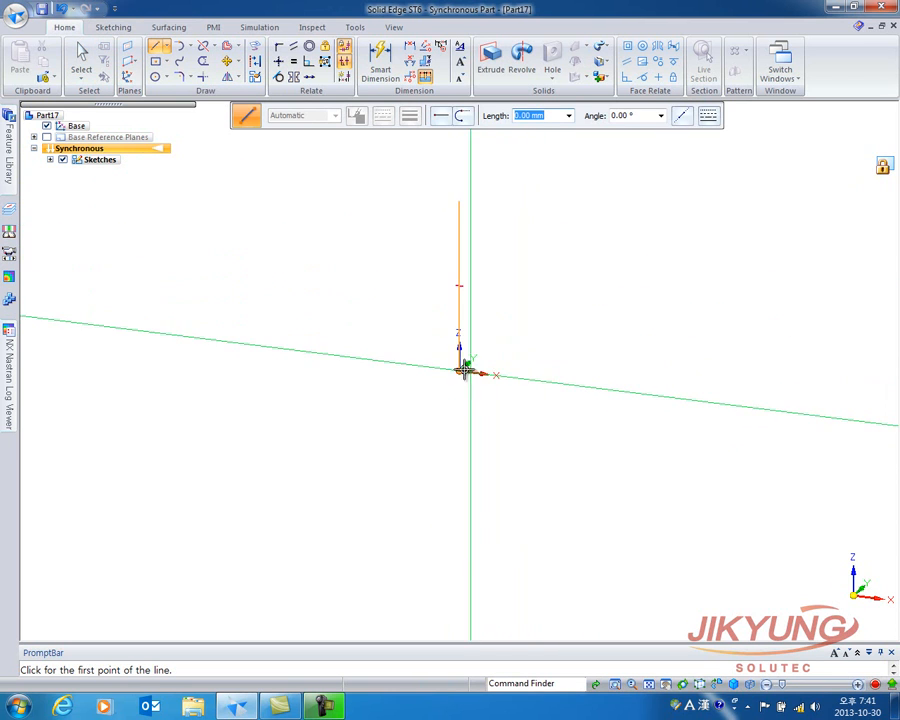
Sketch a closed L-shaped profile beside the axis line, equally tall, with its upper edge about 19 mm wide and its foot pointing away.
click(526, 377)
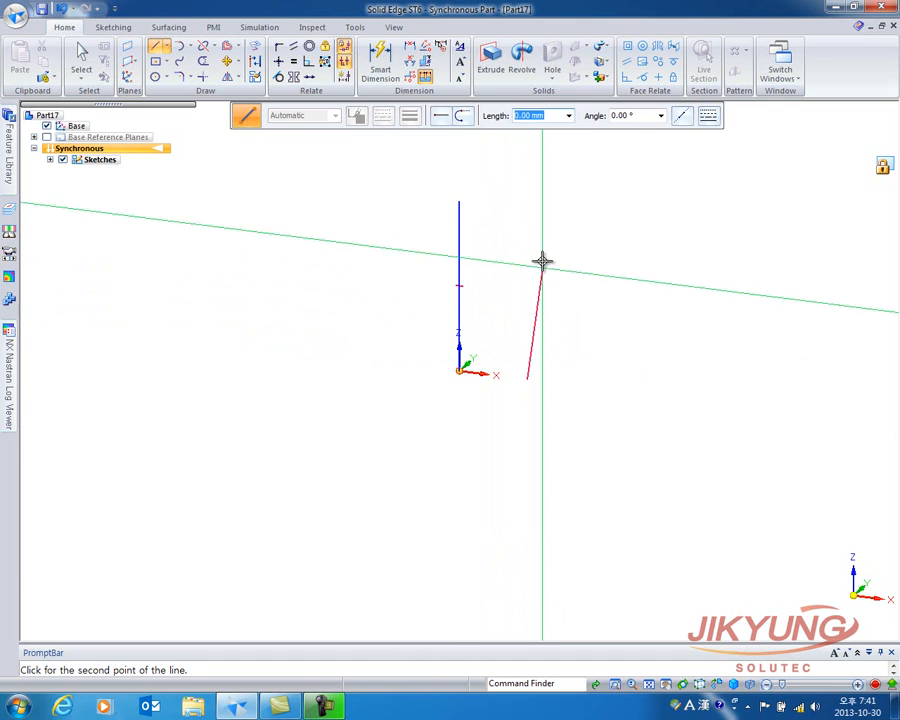
click(527, 209)
click(578, 215)
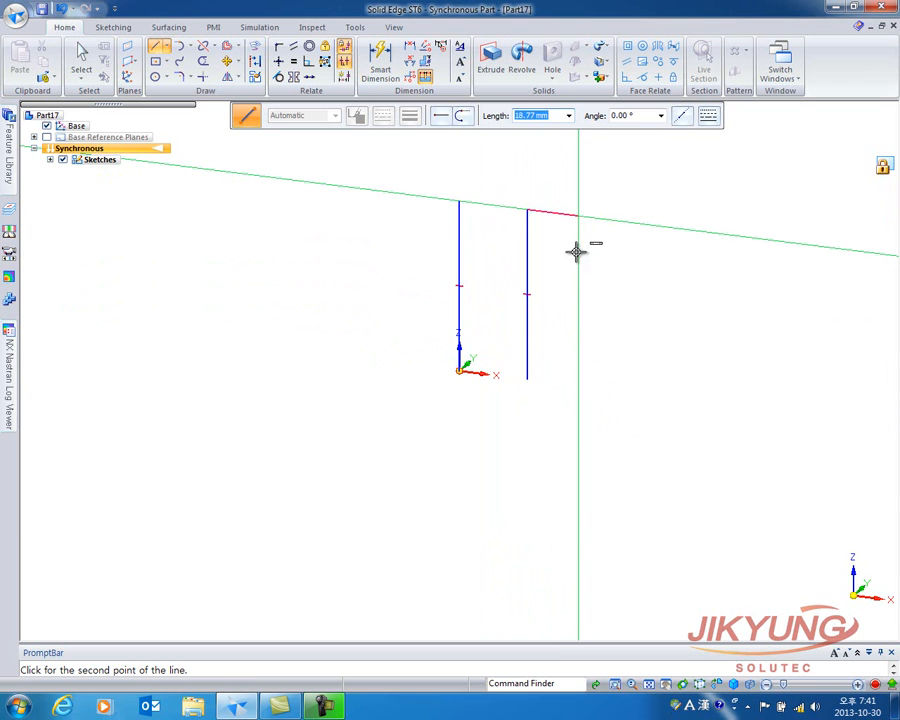
click(578, 328)
click(660, 340)
click(660, 394)
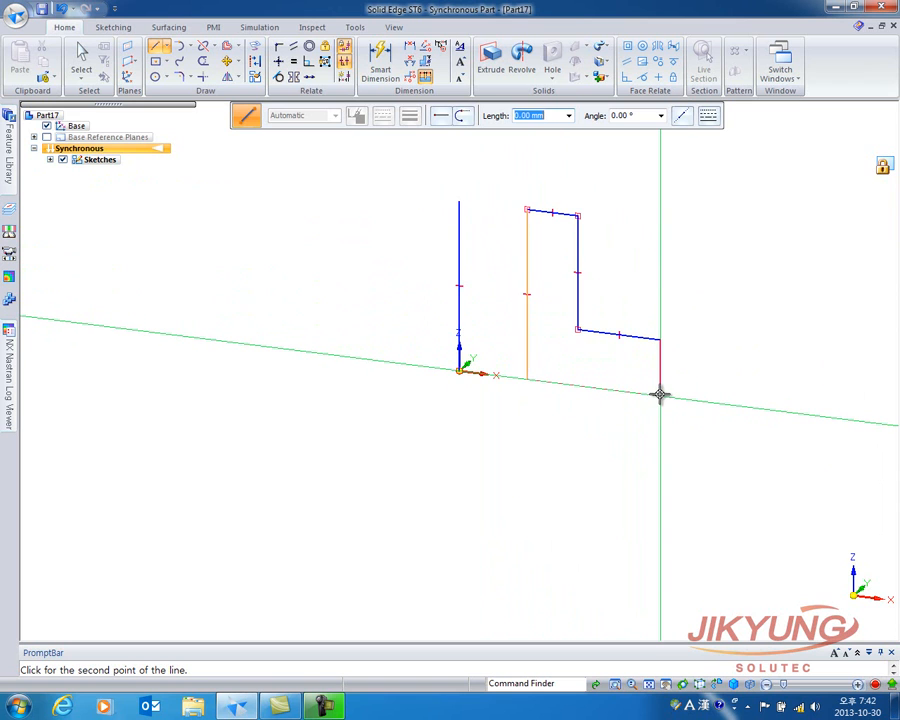
click(527, 378)
click(81, 58)
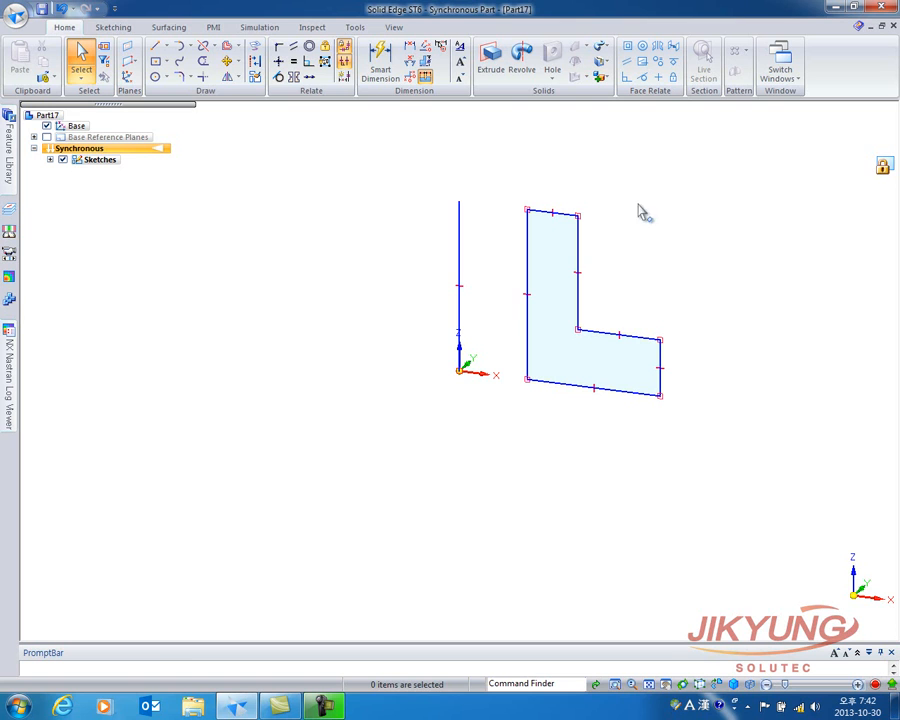
Revolve the L-shaped profile face 360 degrees about the vertical axis line, using Face selection for the profile.
click(522, 64)
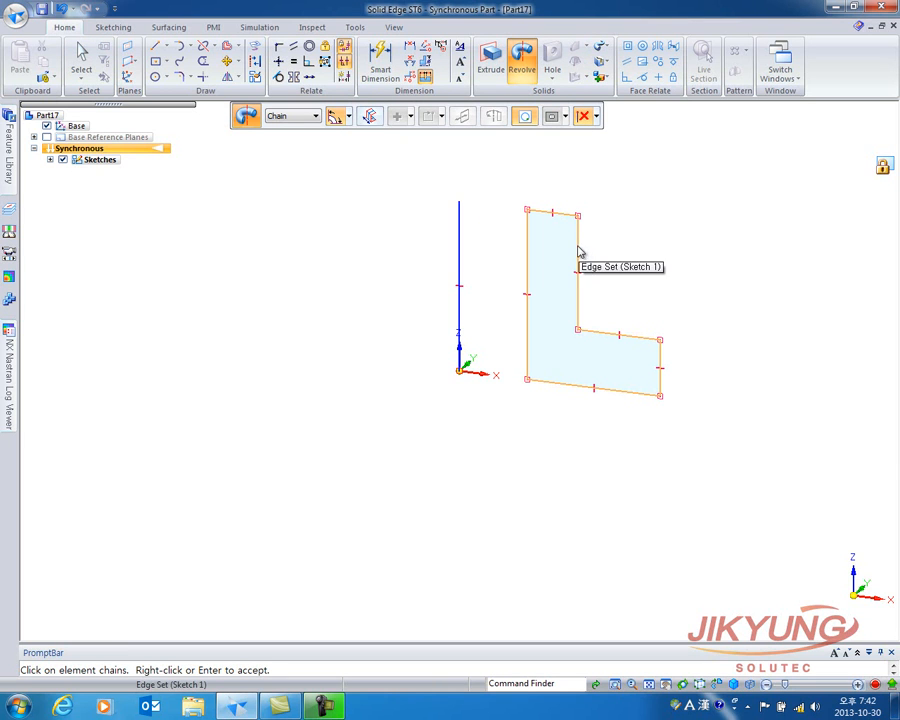
click(315, 117)
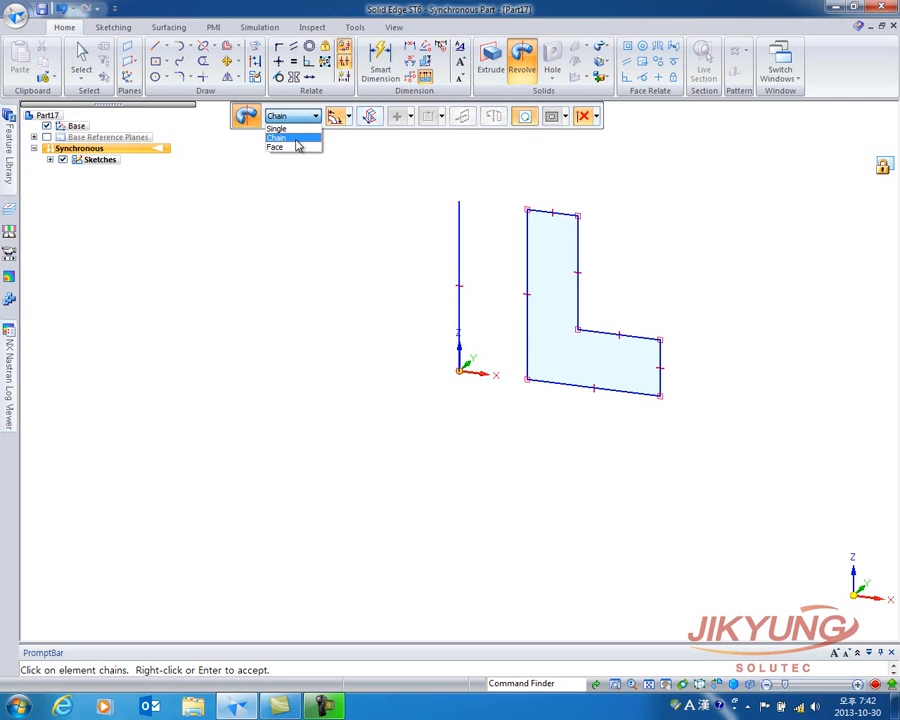
click(295, 147)
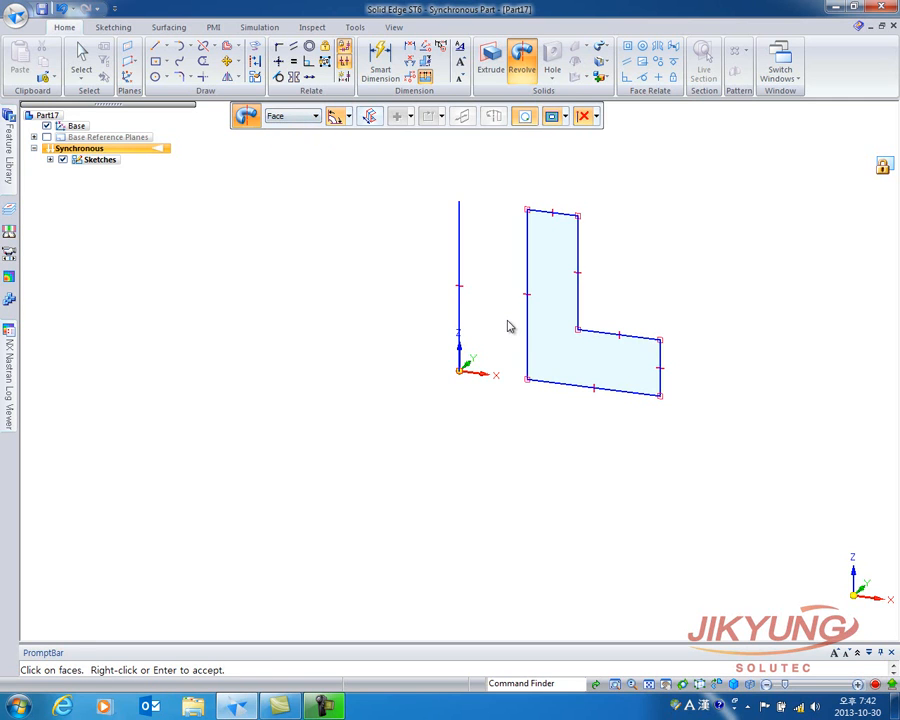
click(560, 271)
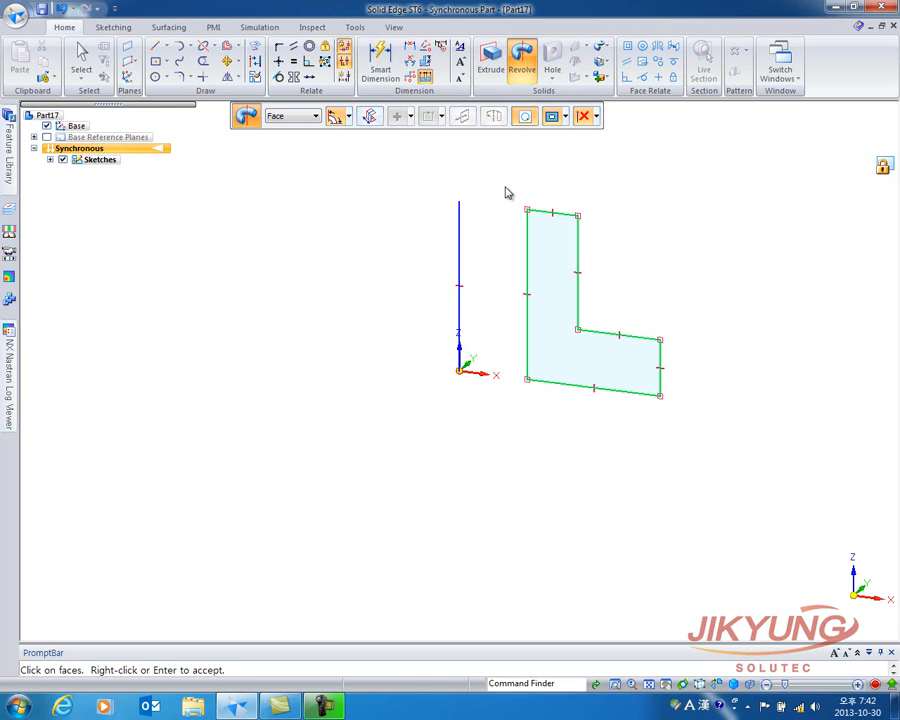
right_click(494, 236)
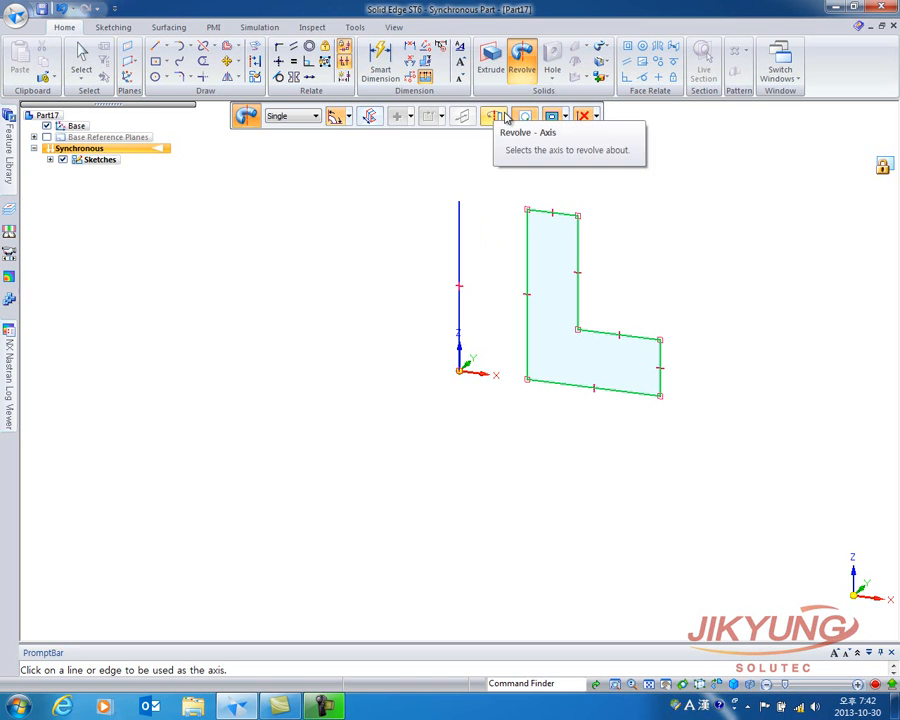
click(460, 220)
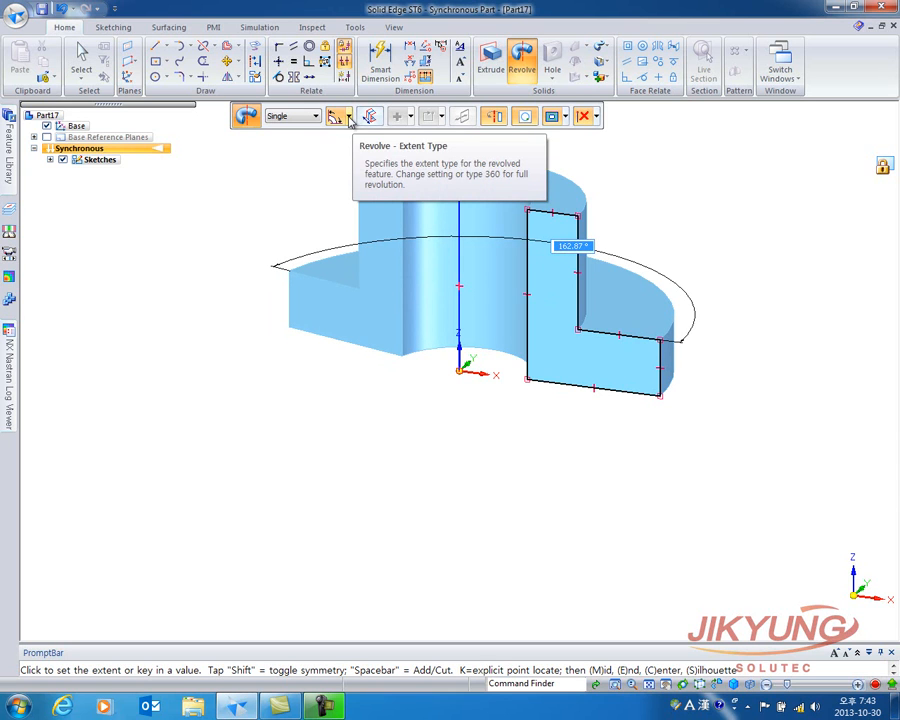
click(349, 117)
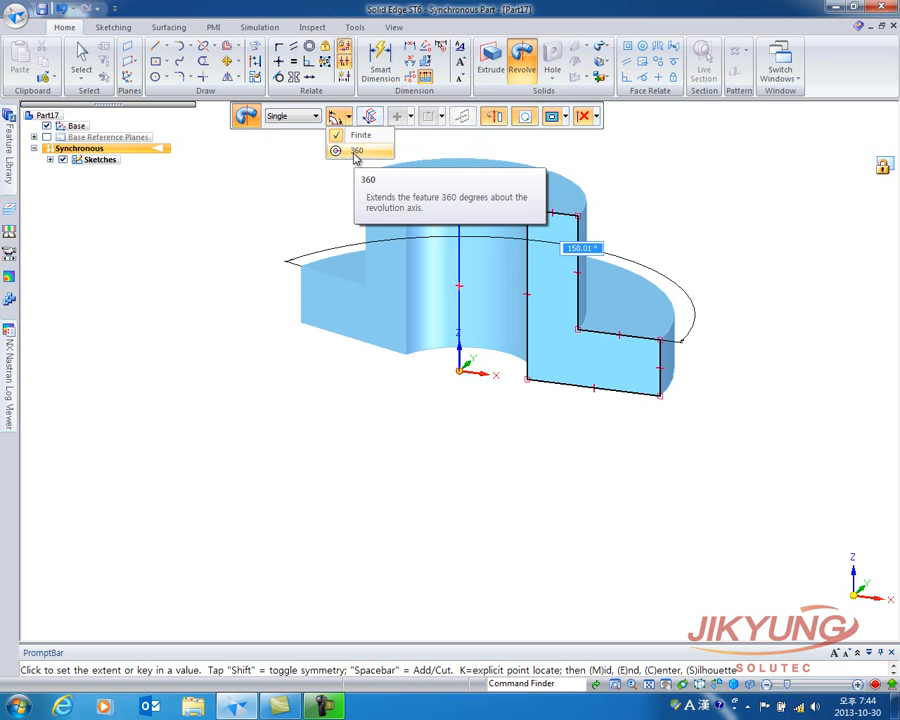
click(354, 152)
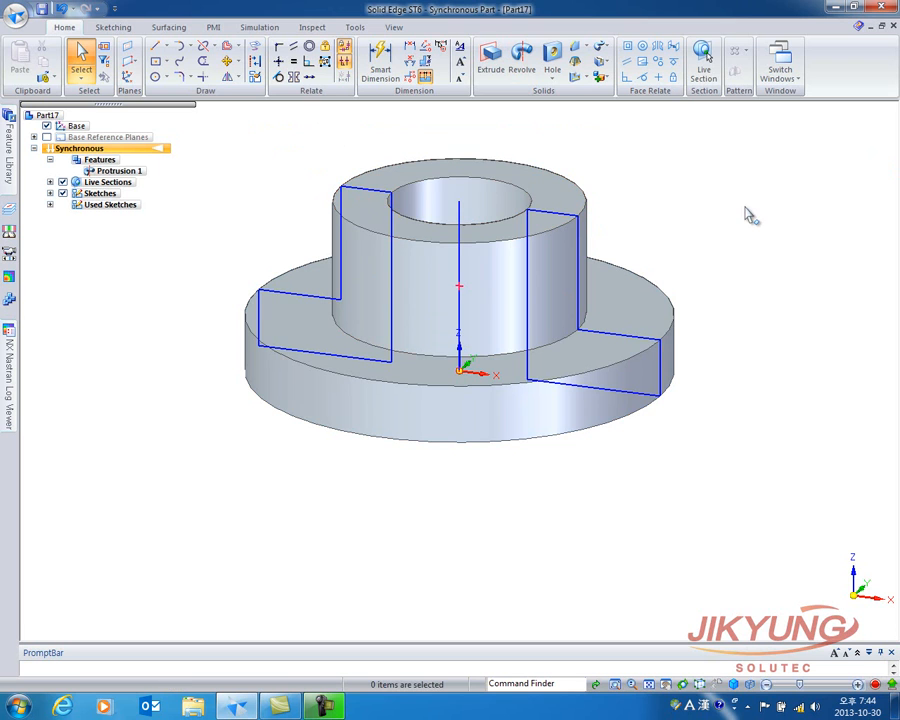
Move the live section's upper edge a short distance down along the vertical axis to shorten the hub.
click(547, 219)
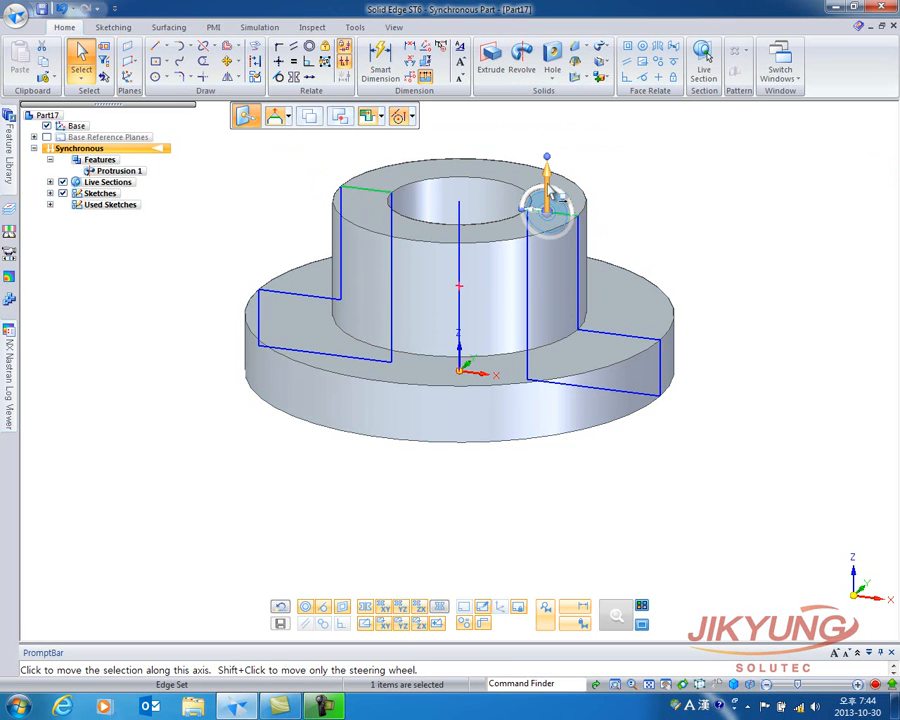
click(548, 186)
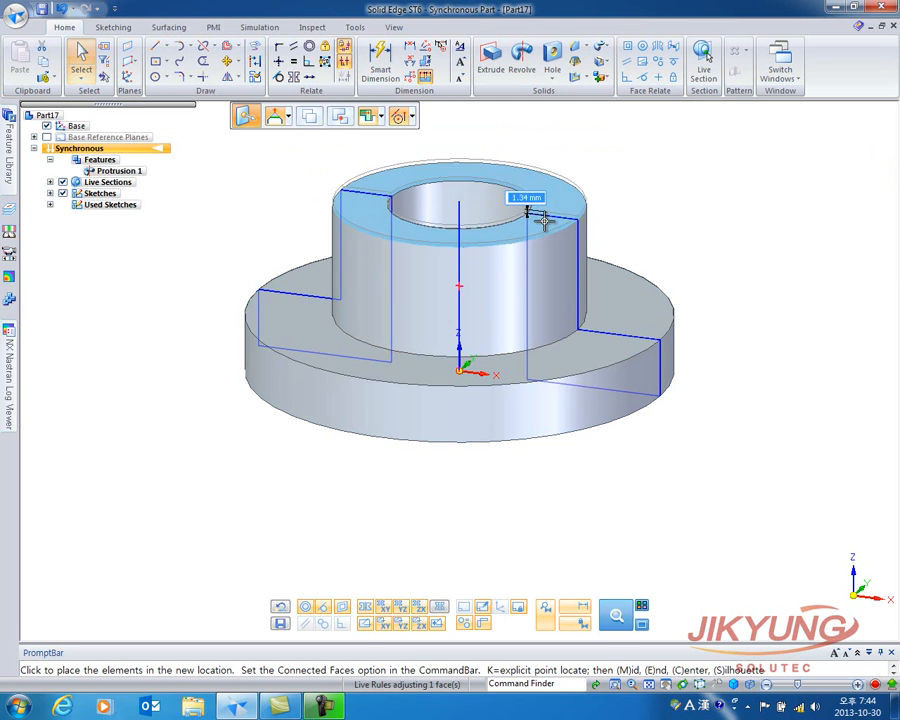
click(540, 227)
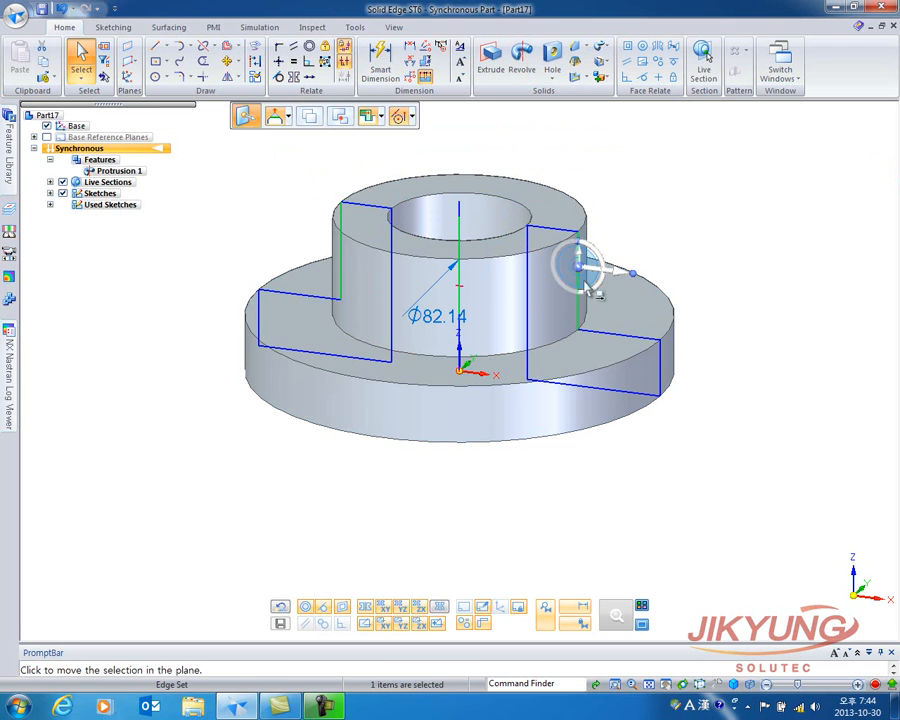
Set the hub's outer cylinder diameter to 80 mm through its live section edge and clear the selection.
key(Escape)
click(445, 350)
text(80)
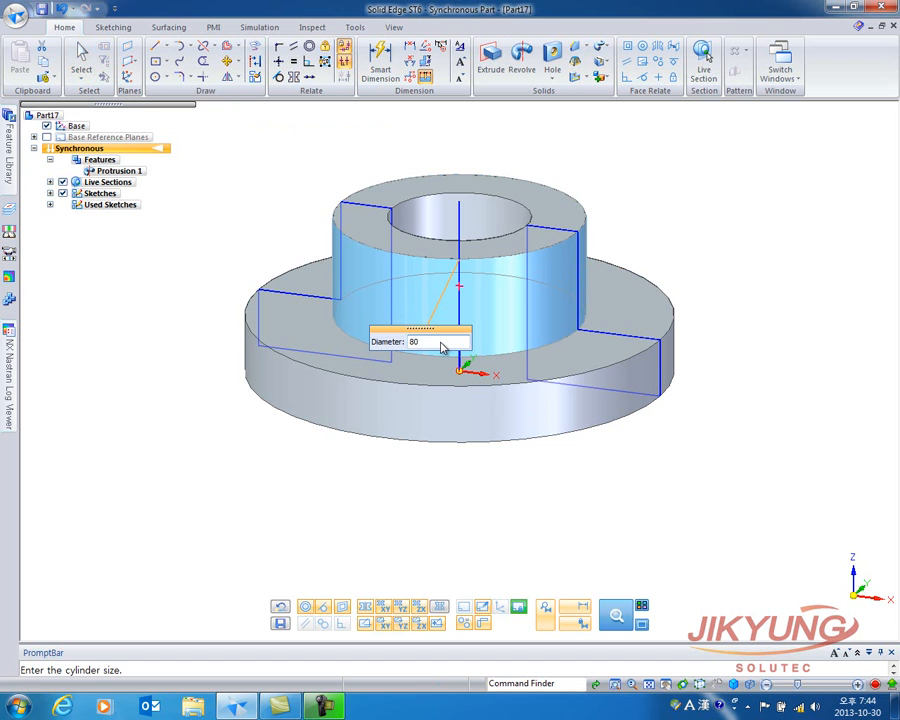
key(Return)
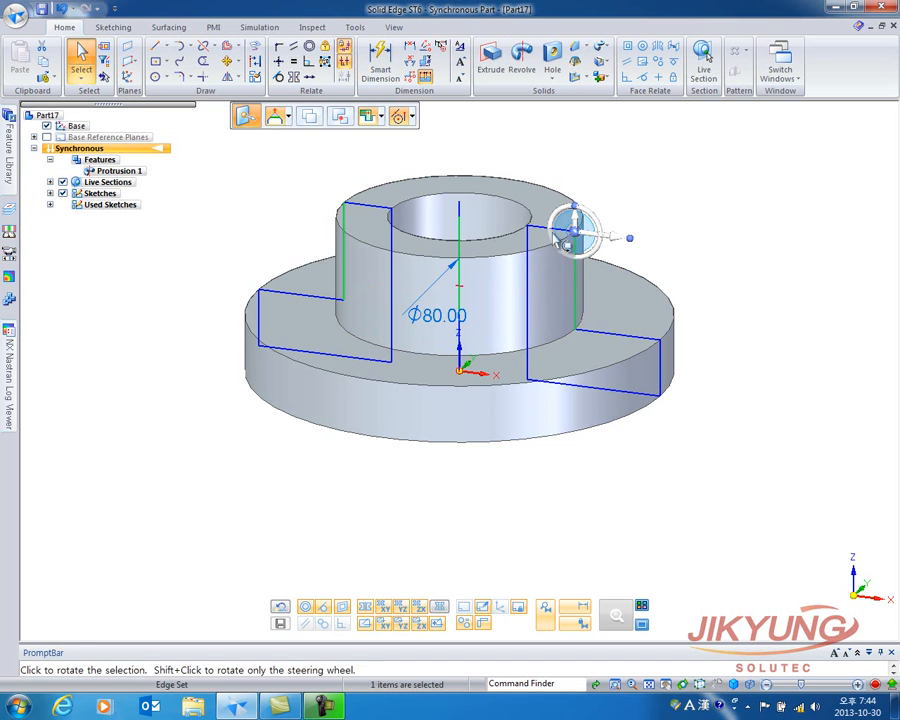
click(82, 62)
key(Escape)
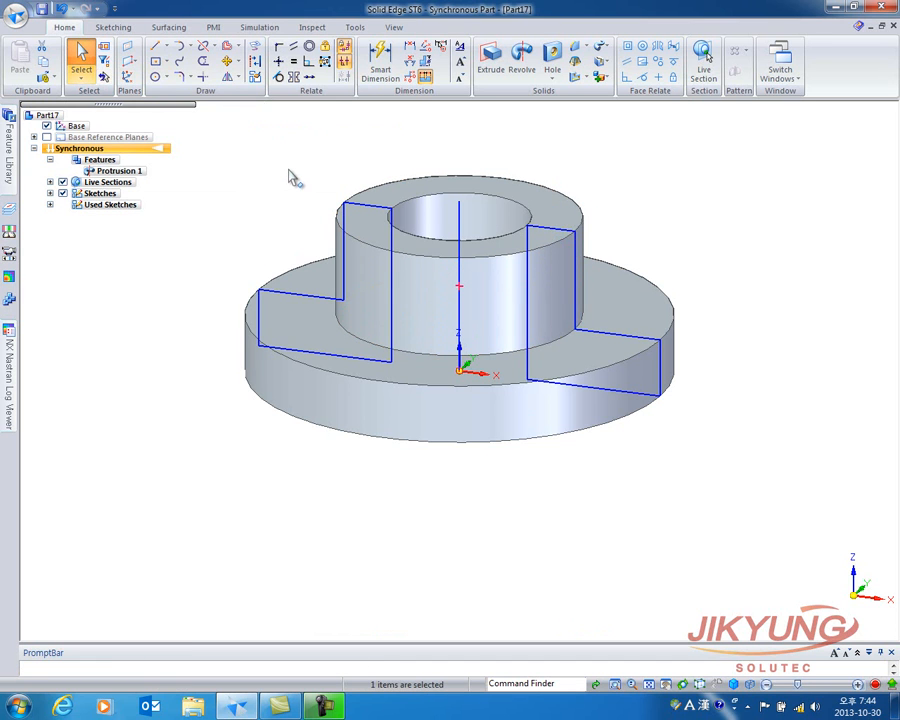